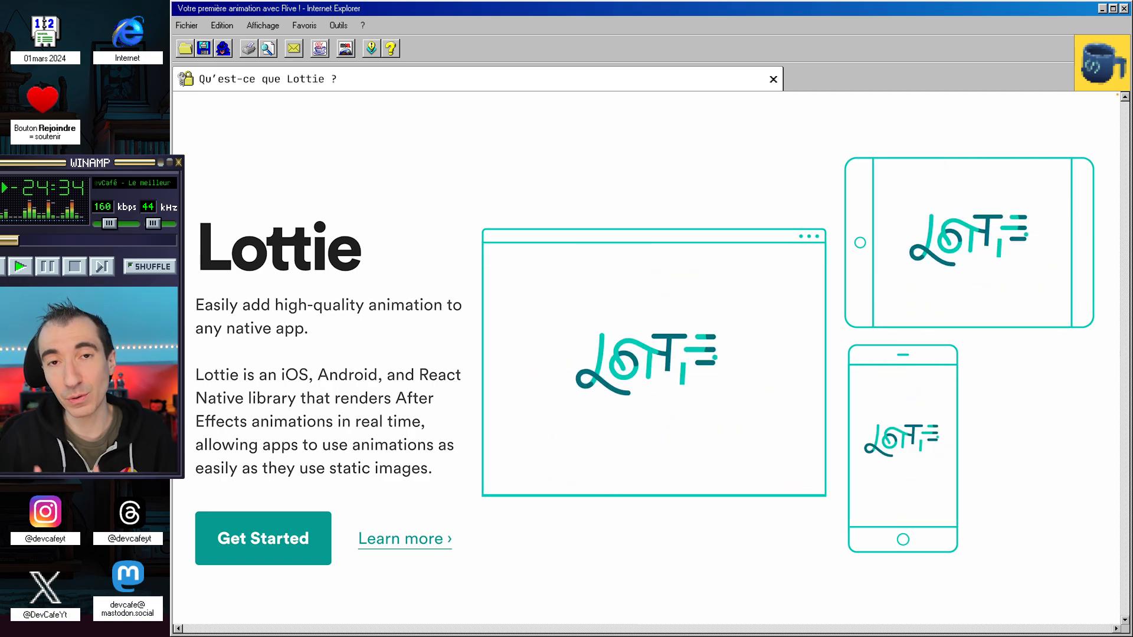
scroll(649, 354, down, 10)
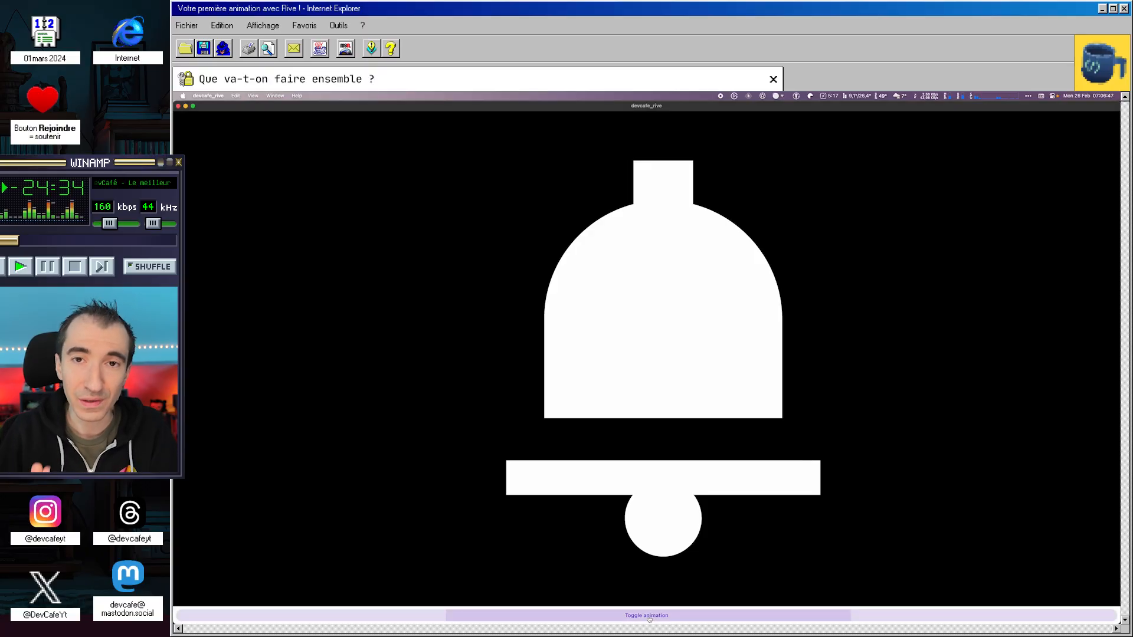
Step: Preview the finished notification bell by toggling its animation several times
click(649, 617)
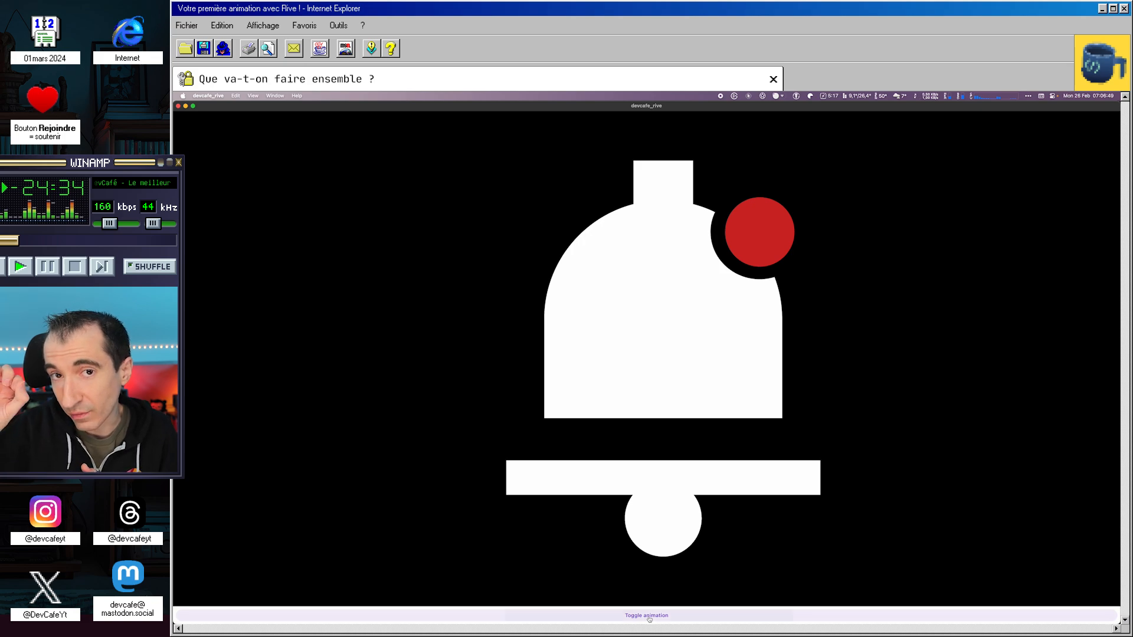
click(650, 616)
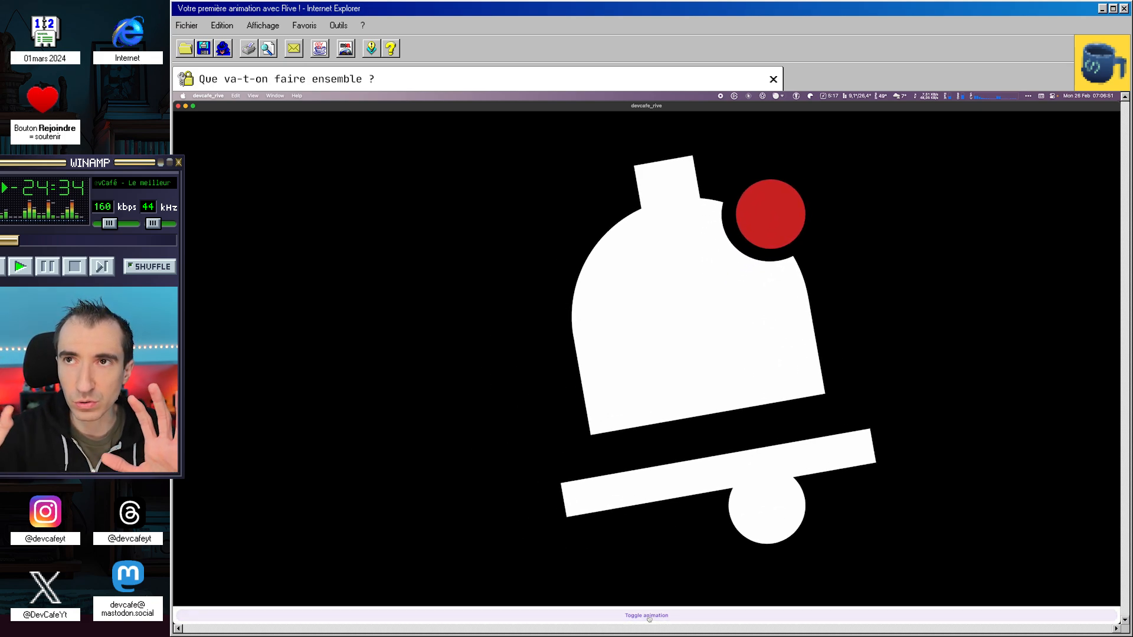
click(649, 616)
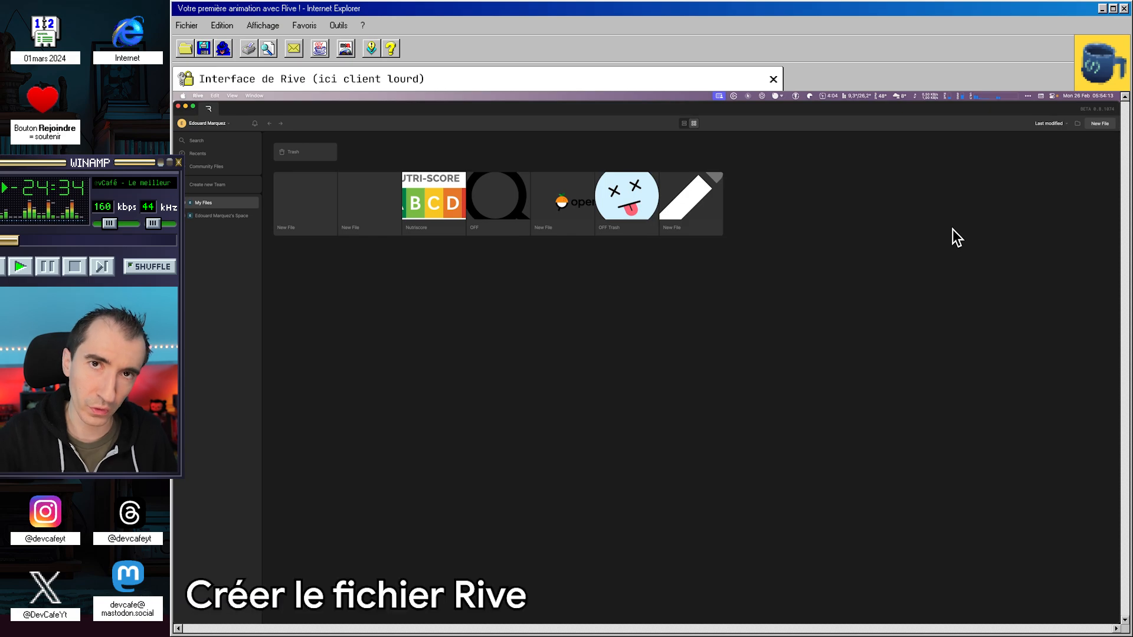
Step: Create a new Rive file with a blank 500 × 500 artboard and import icons8-notification.svg into its assets
click(1099, 123)
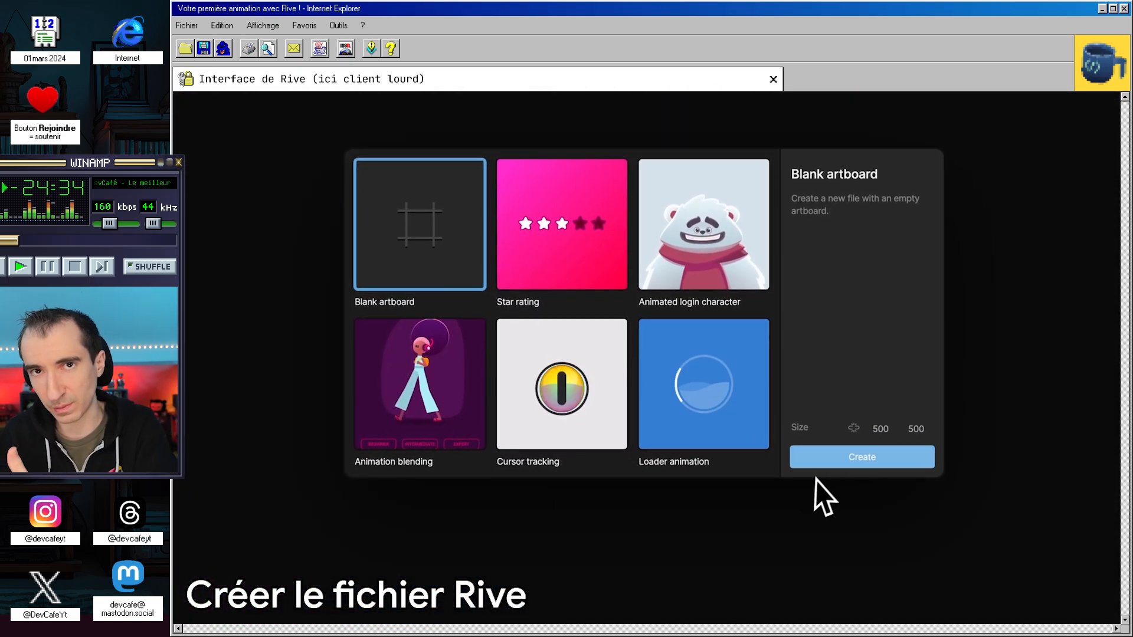
click(821, 467)
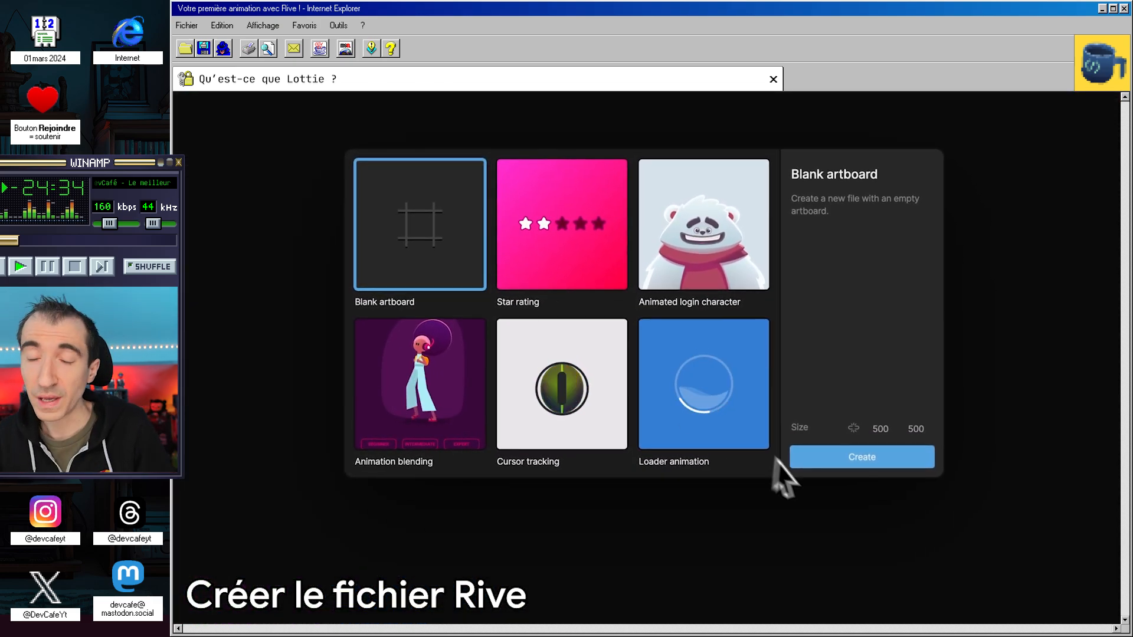
click(820, 466)
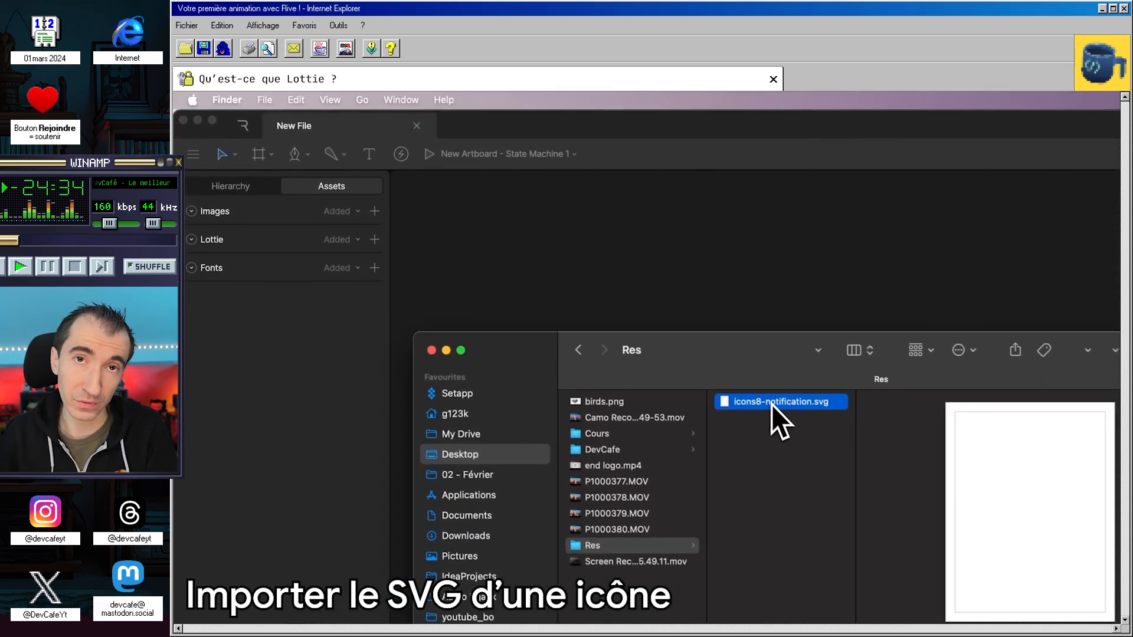
drag(773, 406, 275, 256)
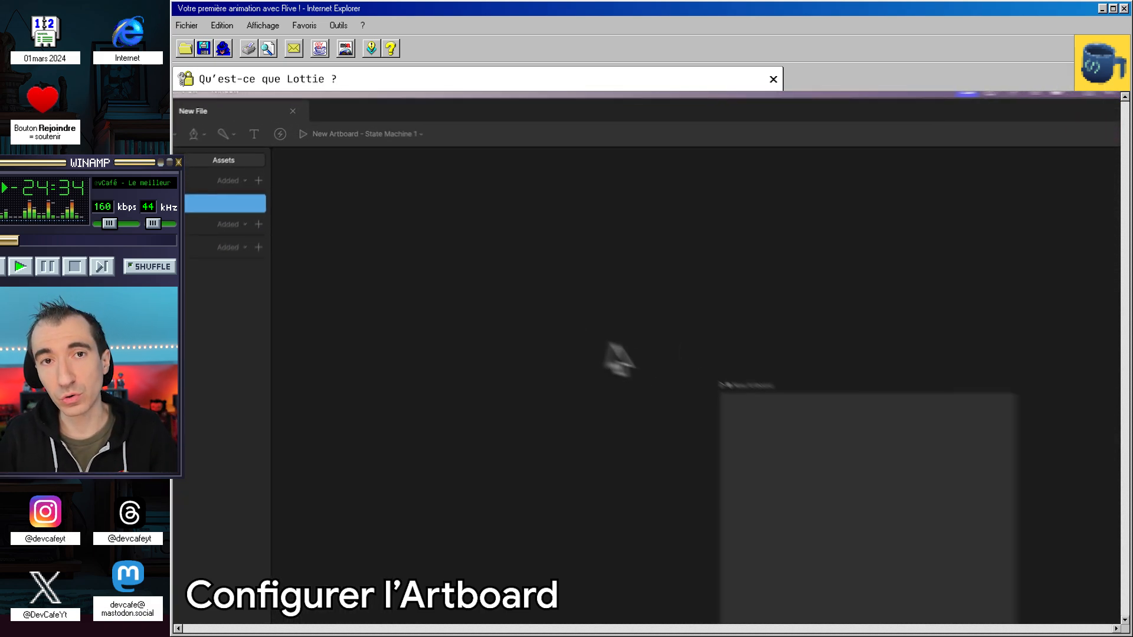
Step: Resize the artboard to a width of 31 and a height of 25
double_click(841, 449)
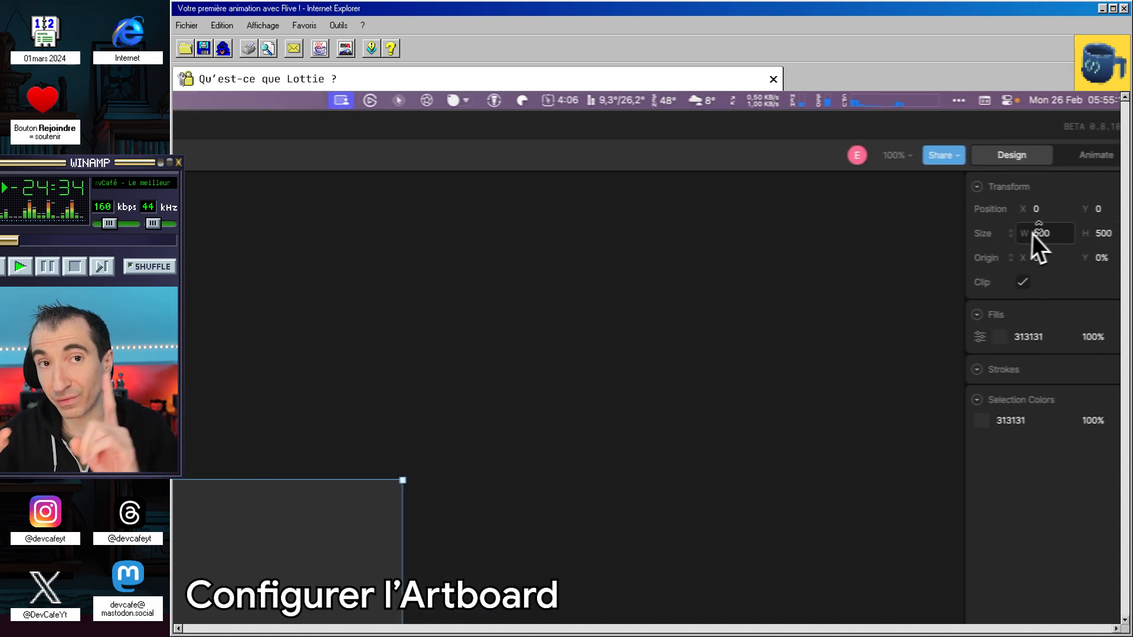
click(1021, 233)
text(31)
click(1085, 231)
text(25)
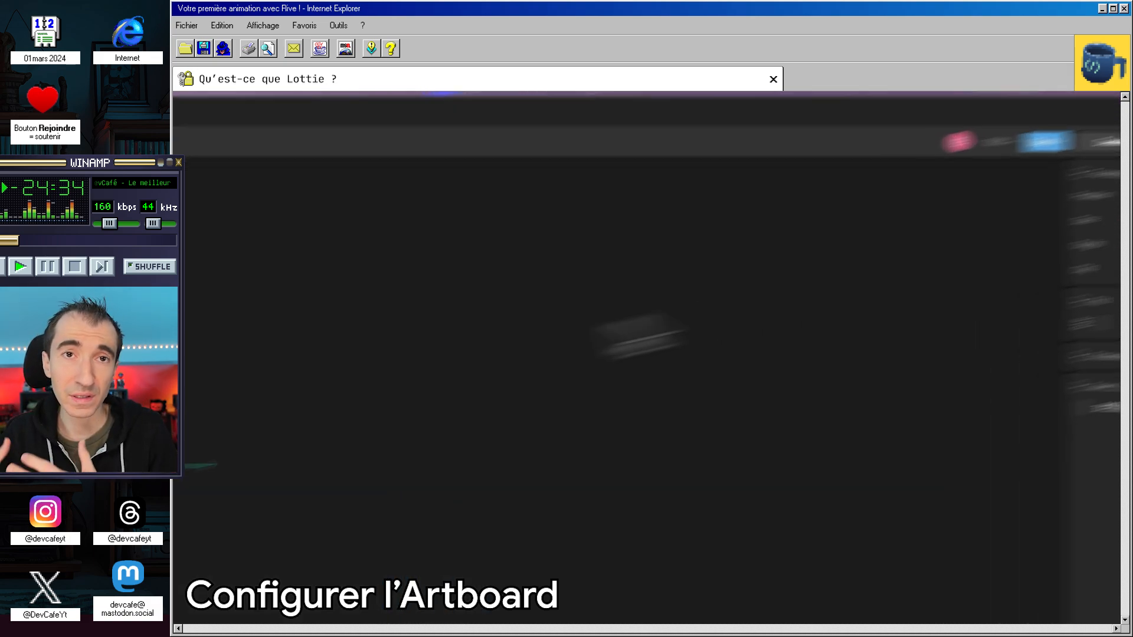
scroll(564, 355, up, 10)
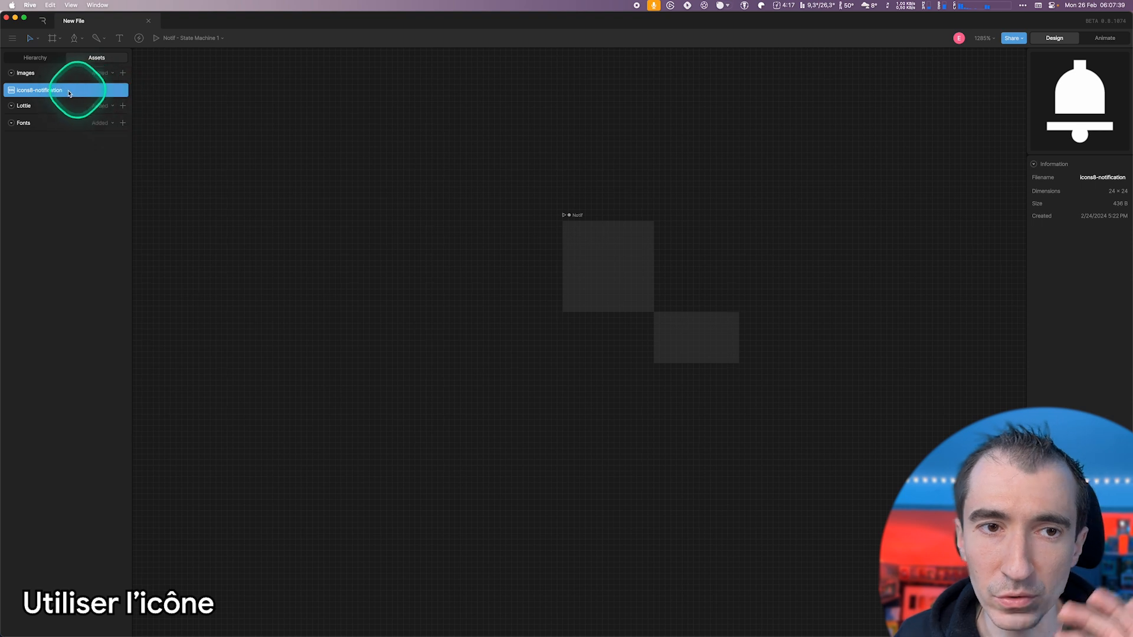
Step: Place the icons8-notification asset on the Notif artboard and position it at X 3.5, Y 0.5
drag(598, 263, 600, 259)
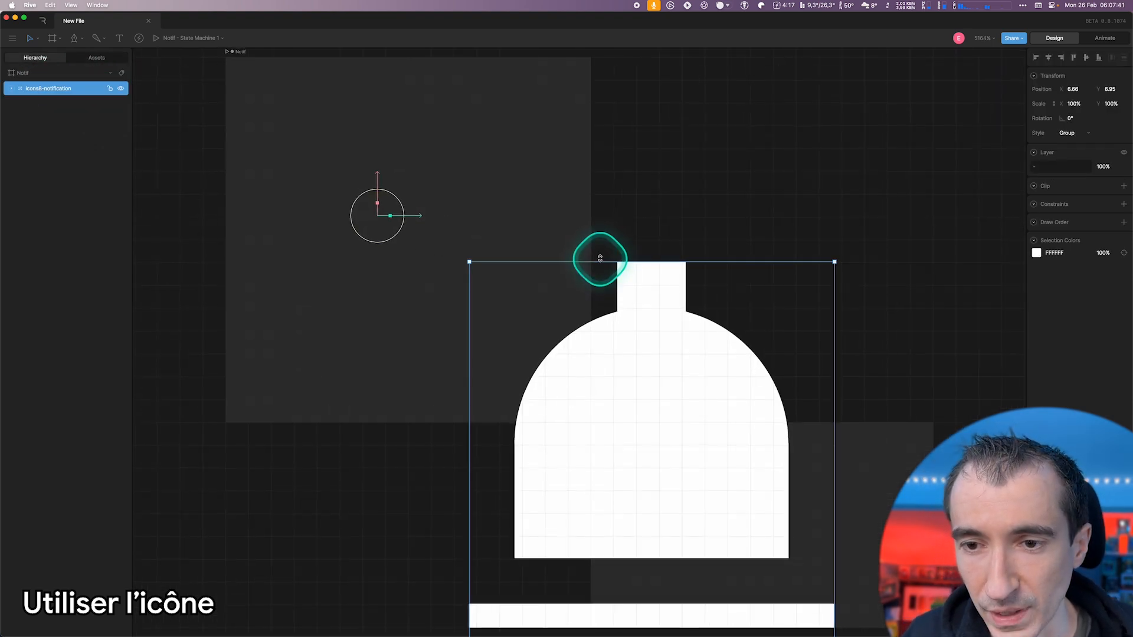
scroll(599, 277, down, 10)
drag(617, 314, 600, 283)
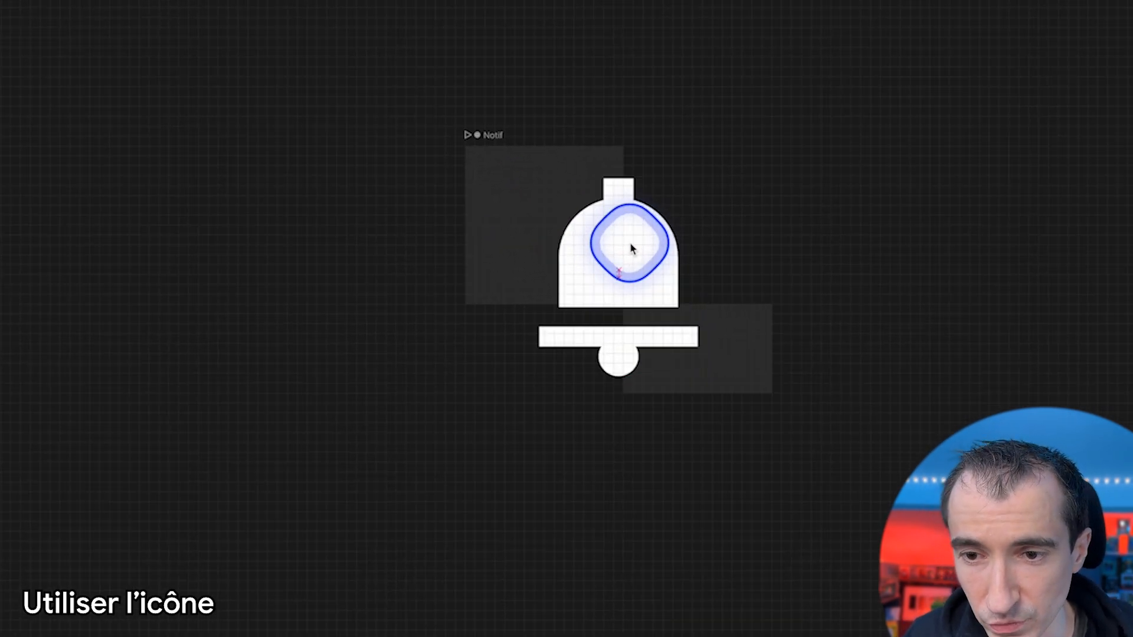
drag(642, 239, 640, 213)
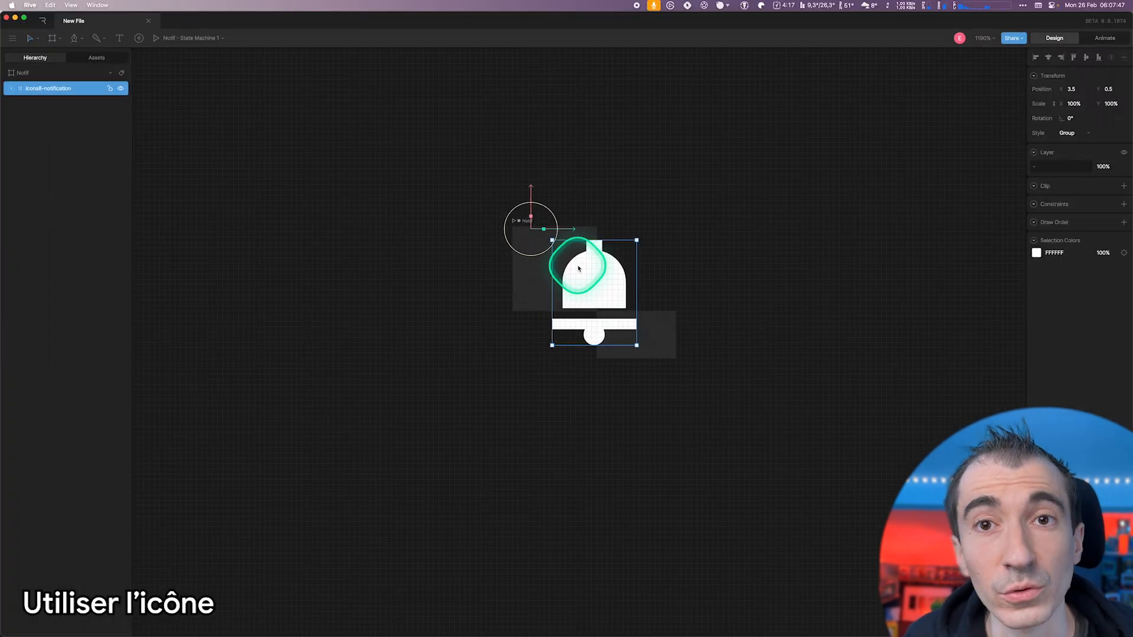
Step: Expand the bell icon's group and shape, and examine which part of the bell each of its two paths covers
click(514, 221)
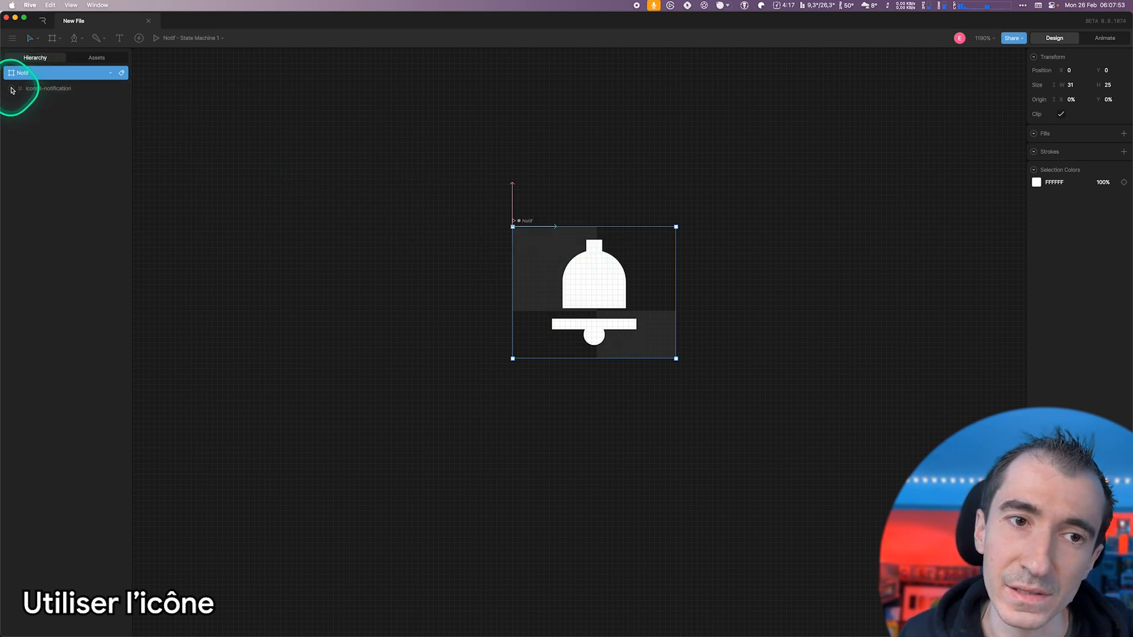
click(12, 89)
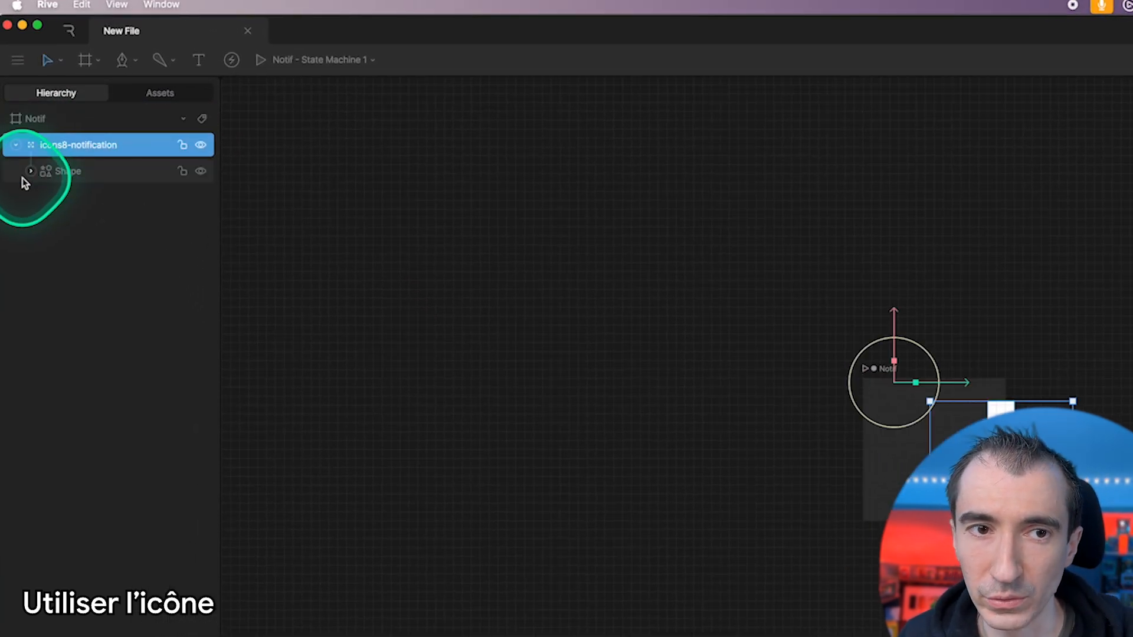
click(30, 171)
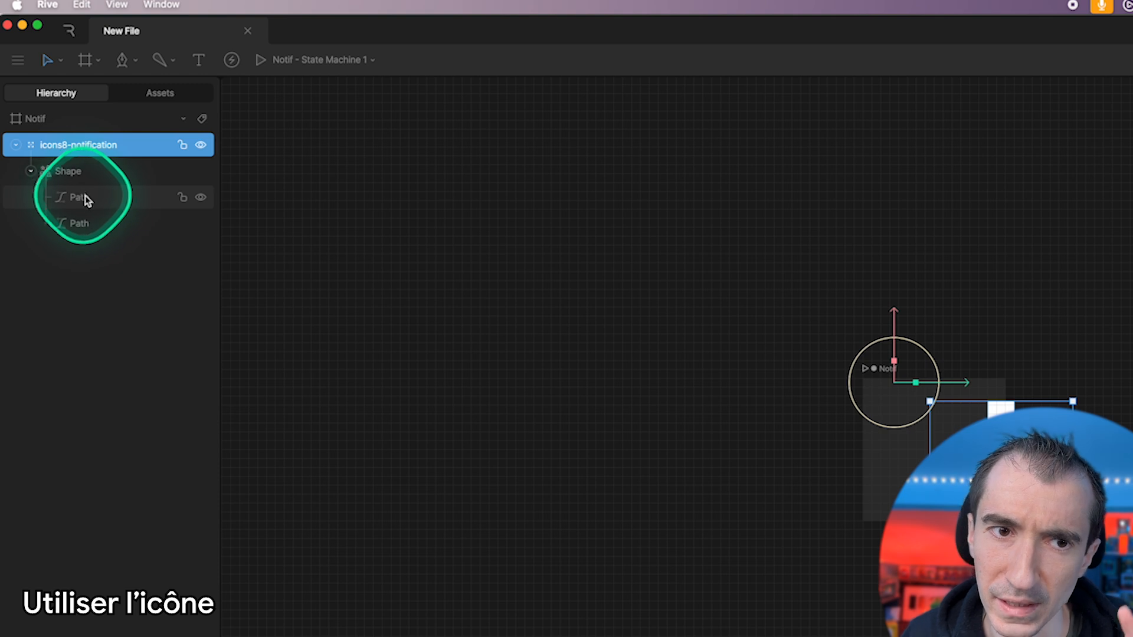
click(81, 197)
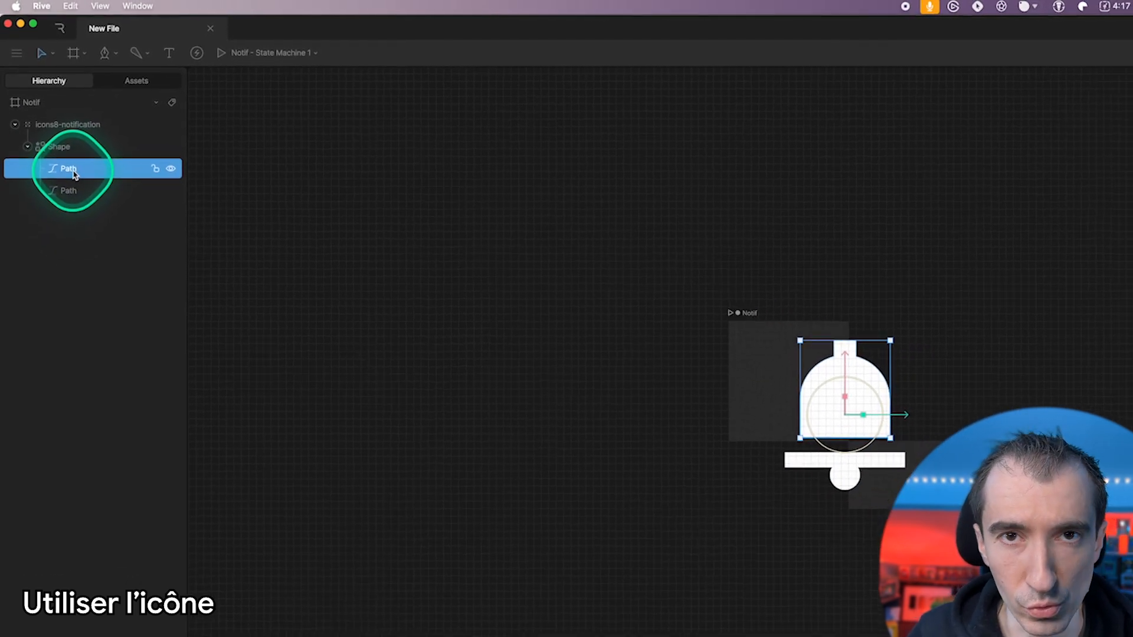
click(80, 198)
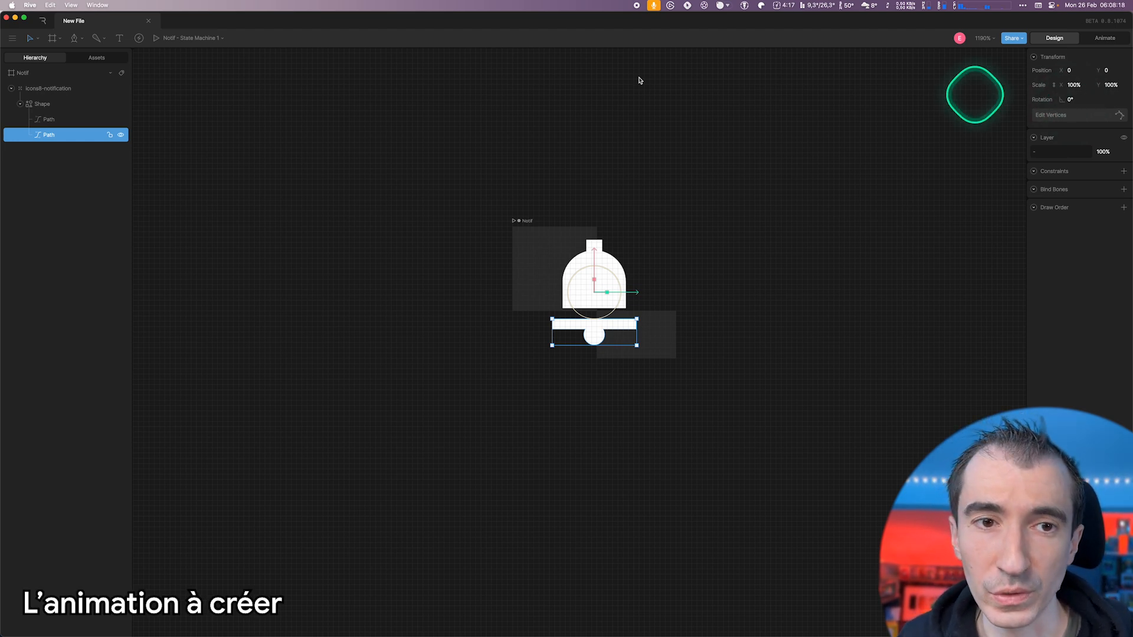
Step: Try out the transform handles on the icons8-notification group by moving it vertically and scaling it horizontally
click(52, 88)
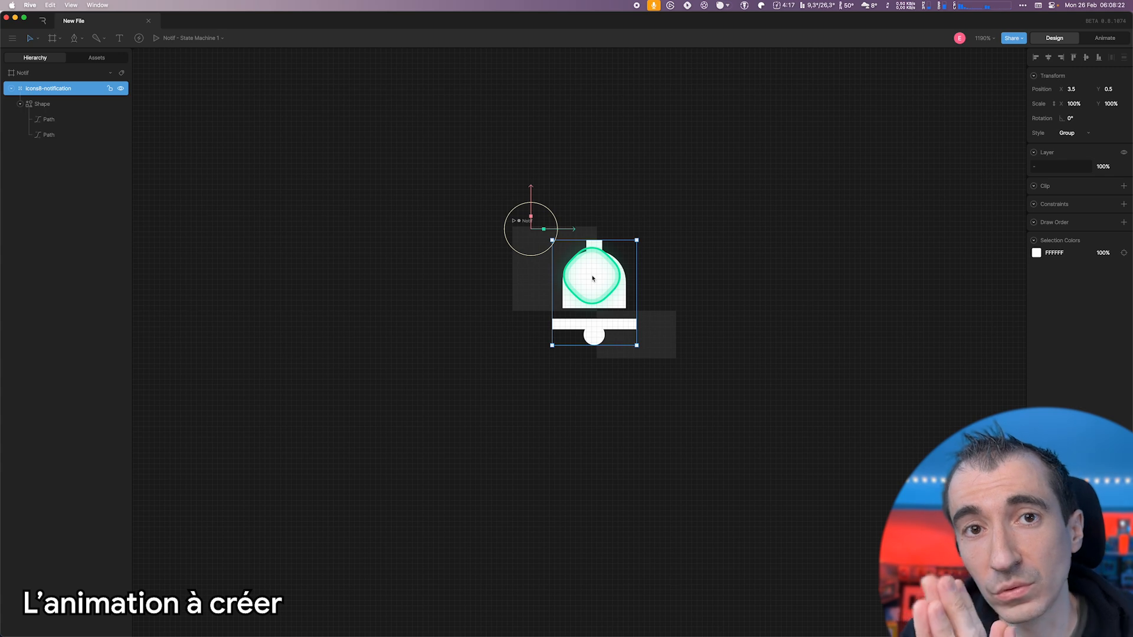
mouse_move(1073, 117)
mouse_down()
mouse_move(1075, 106)
mouse_move(1068, 119)
mouse_up()
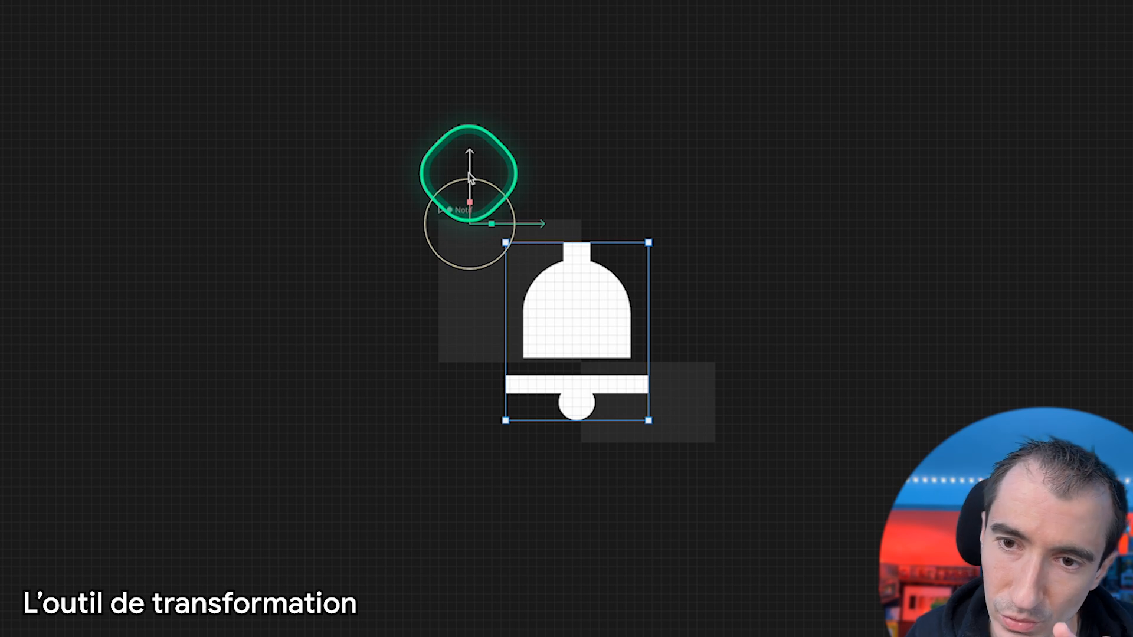
drag(469, 173, 464, 141)
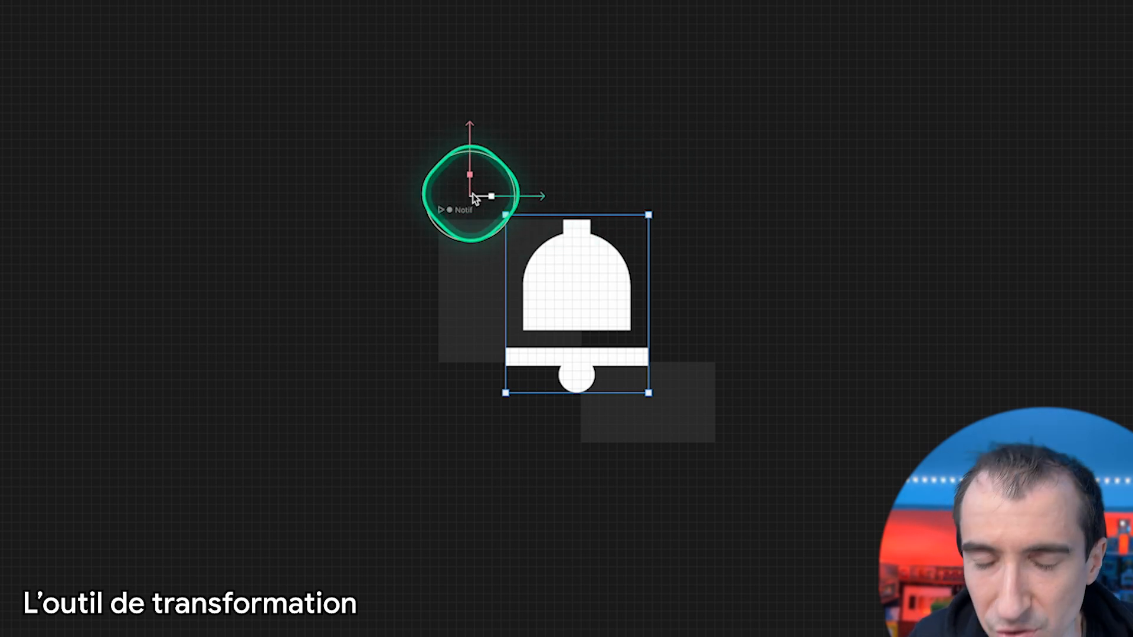
drag(491, 196, 419, 200)
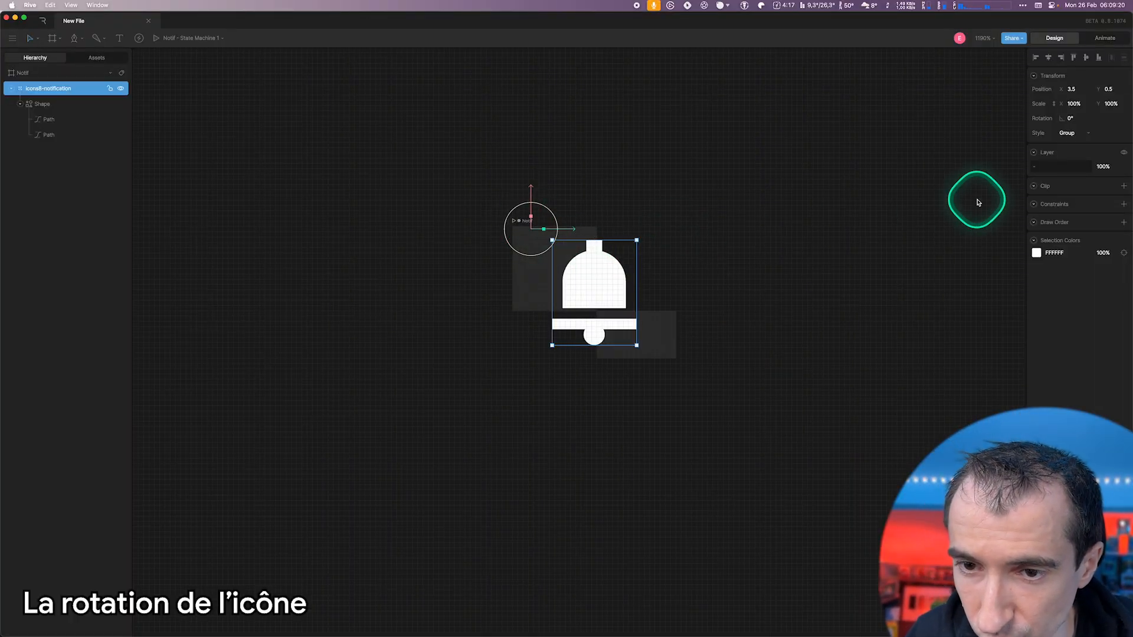
Step: Try rotating the bell icon around its original origin, and undo the rotation
mouse_move(1071, 118)
mouse_down()
mouse_move(1073, 144)
mouse_move(1072, 127)
mouse_up()
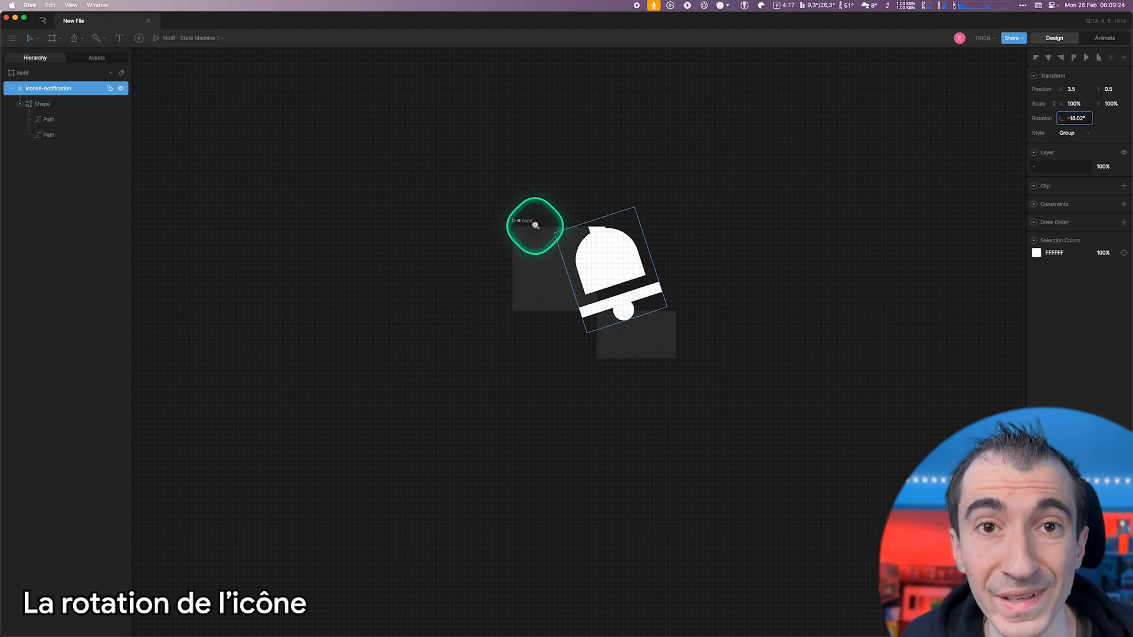
key(super+z)
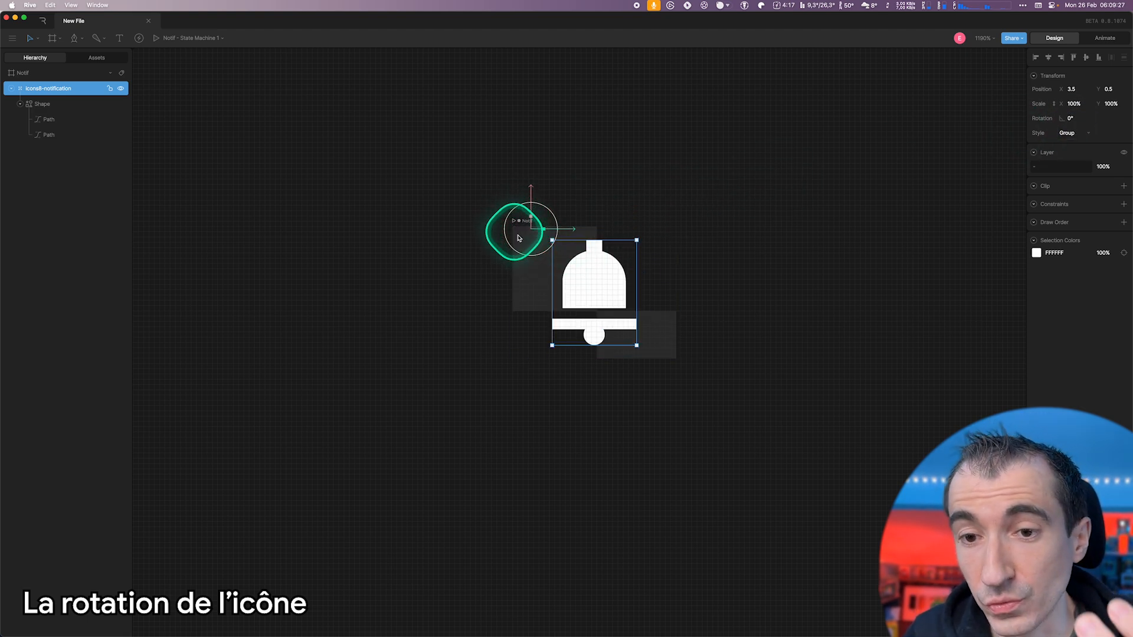
Step: Use Freeze to move the icon group's origin to the bell's top centre at X 15.5, Y 2.5, and leave Freeze mode
click(34, 37)
click(86, 231)
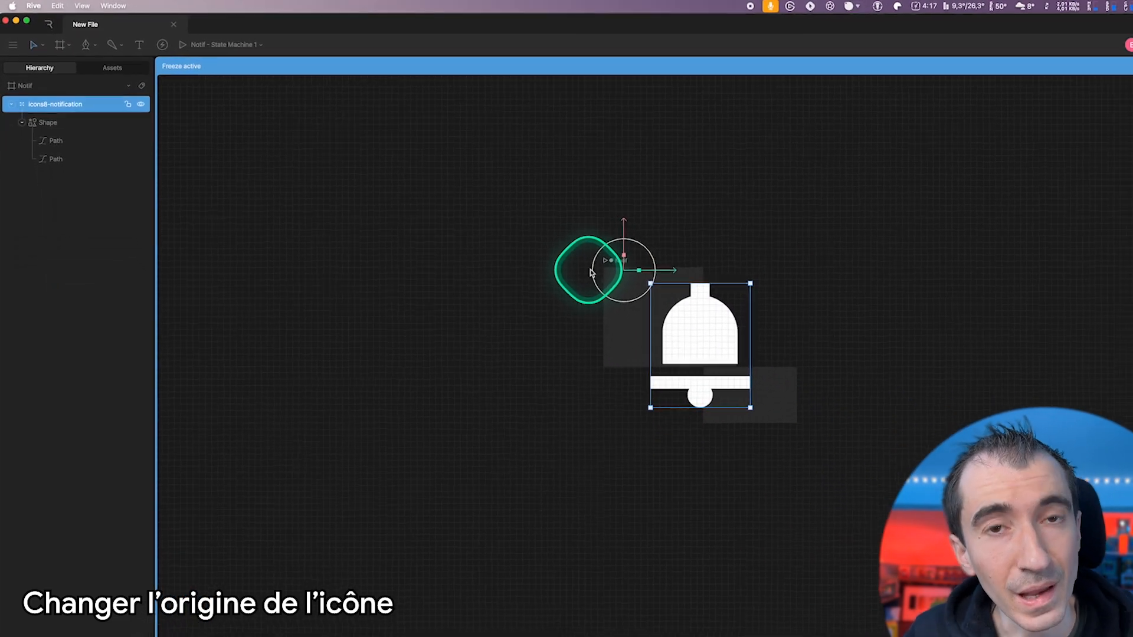
drag(625, 270, 718, 273)
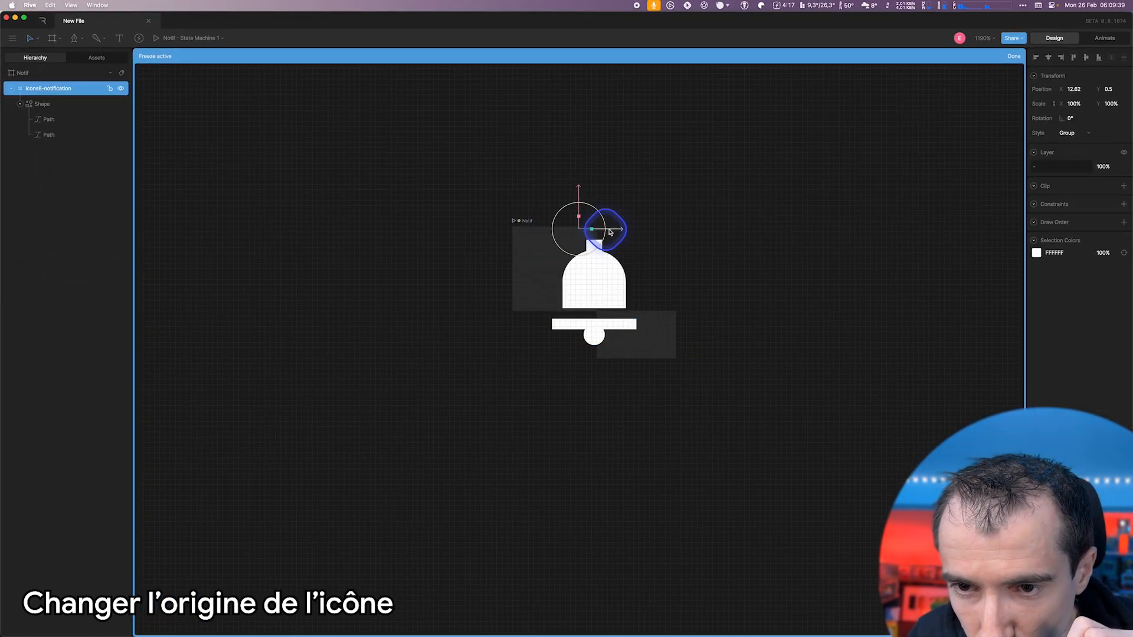
drag(610, 232, 595, 215)
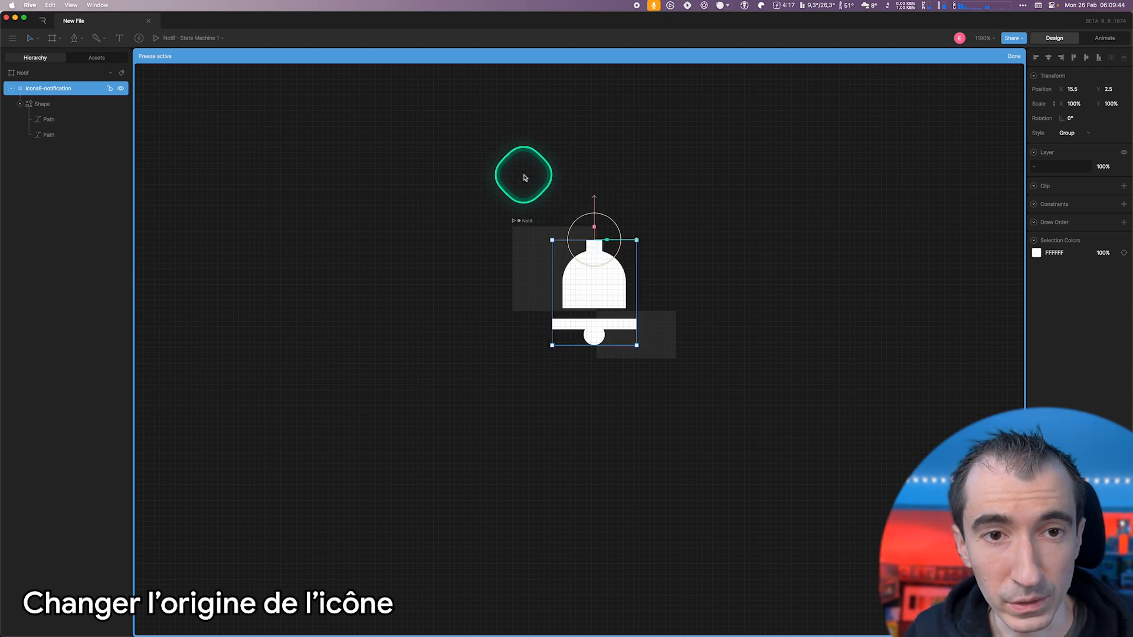
click(1013, 56)
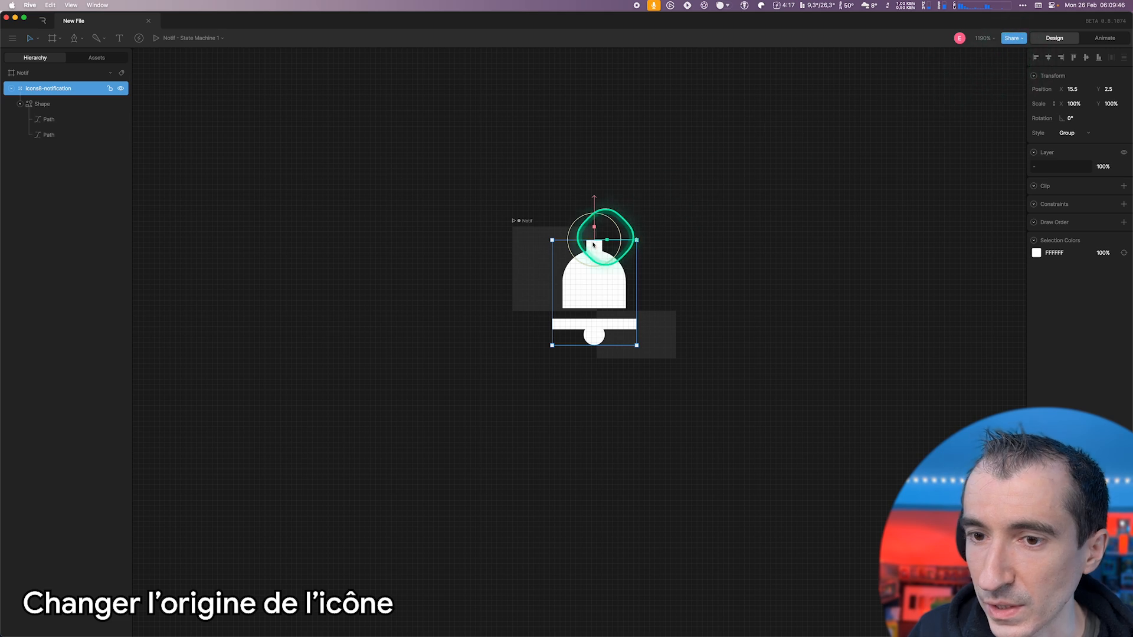
Step: Test the bell's new pivot by rotating the icon to 25°, and set its rotation back to 0°
mouse_move(1073, 118)
mouse_down()
mouse_move(1083, 115)
mouse_move(1075, 121)
mouse_up()
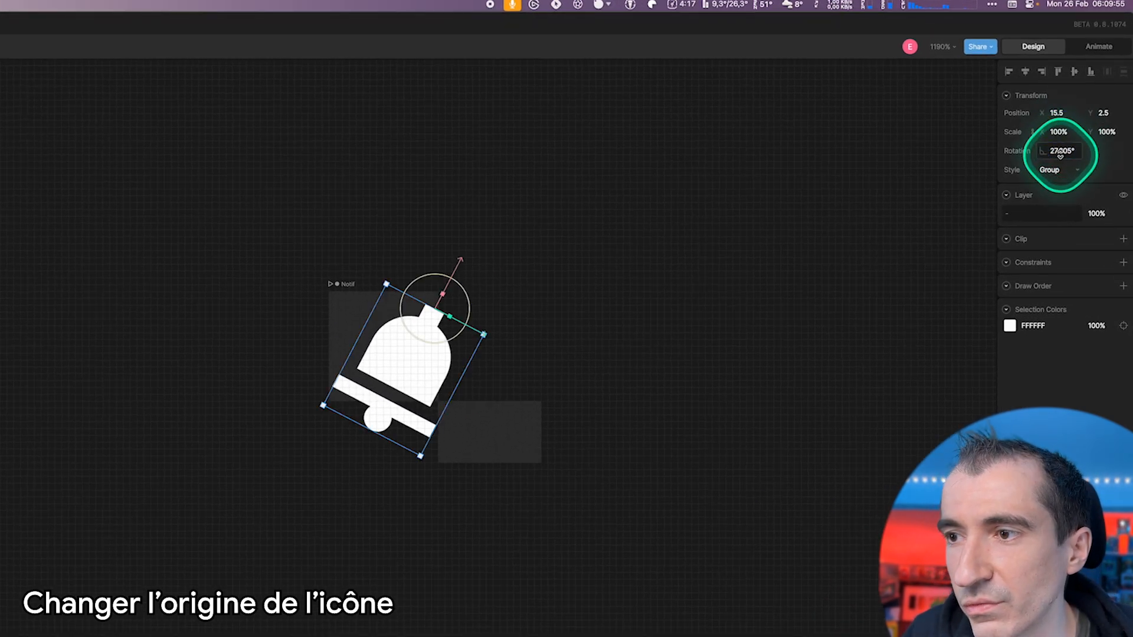
click(1061, 151)
text(25)
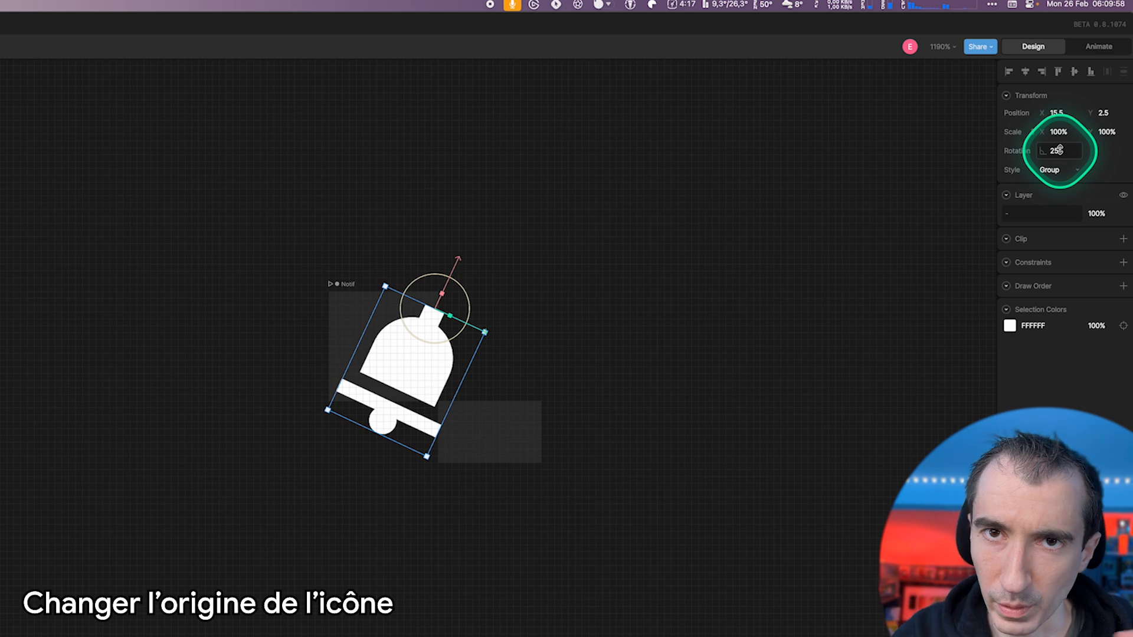
click(1074, 118)
text(0)
key(Return)
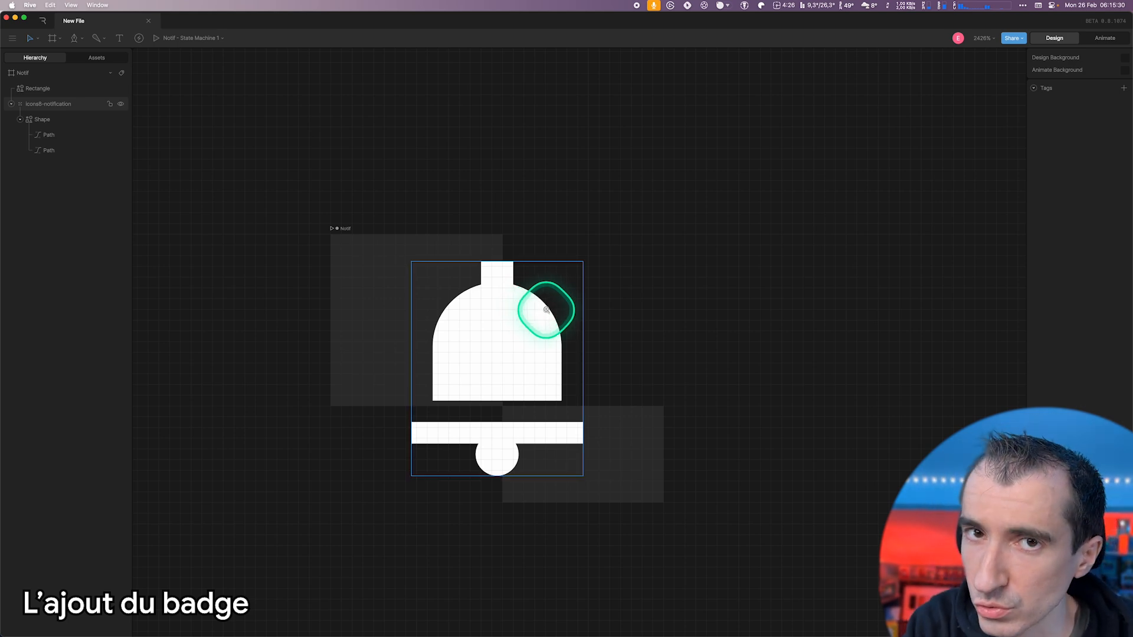
Step: Draw a circular ellipse about 3.2 × 3.2 over the upper-right edge of the bell as a notification badge
click(47, 103)
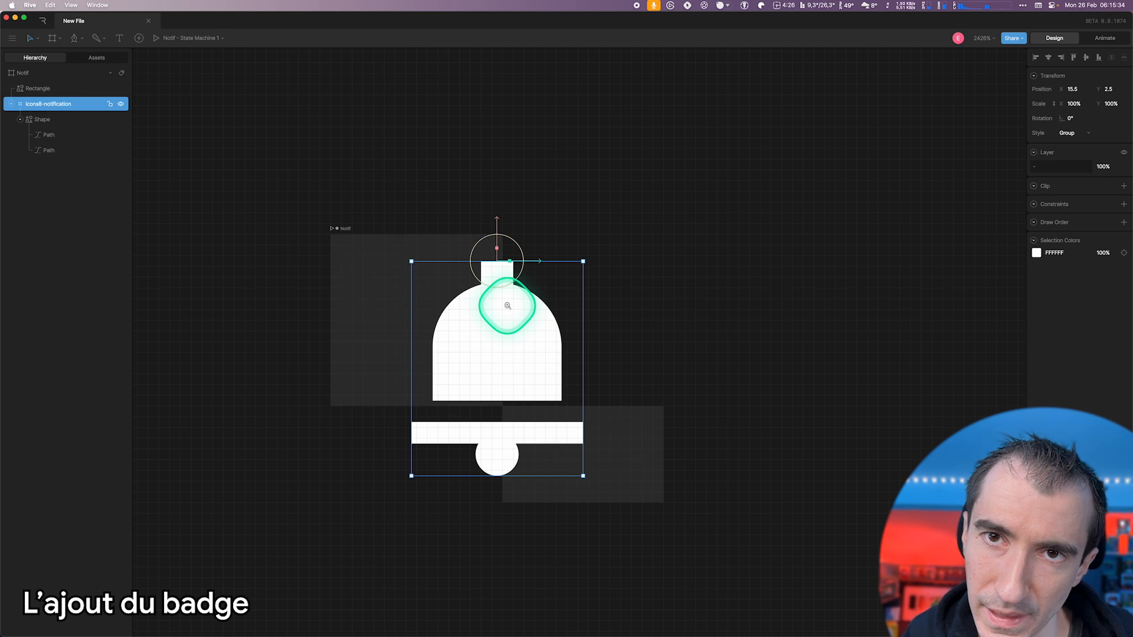
click(73, 38)
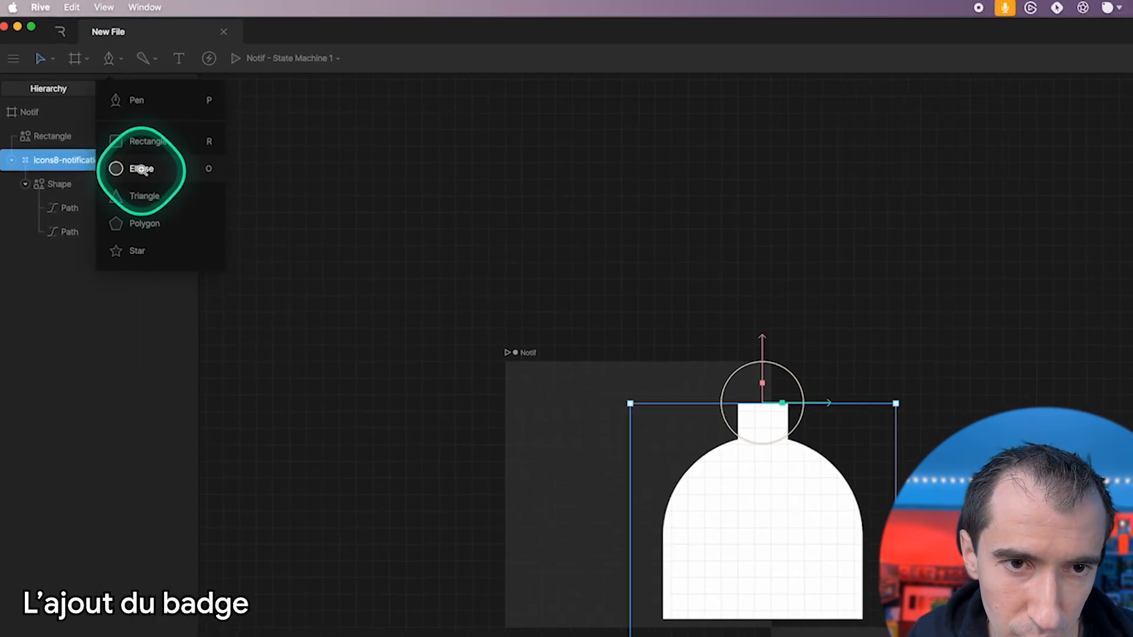
click(140, 169)
drag(860, 451, 808, 495)
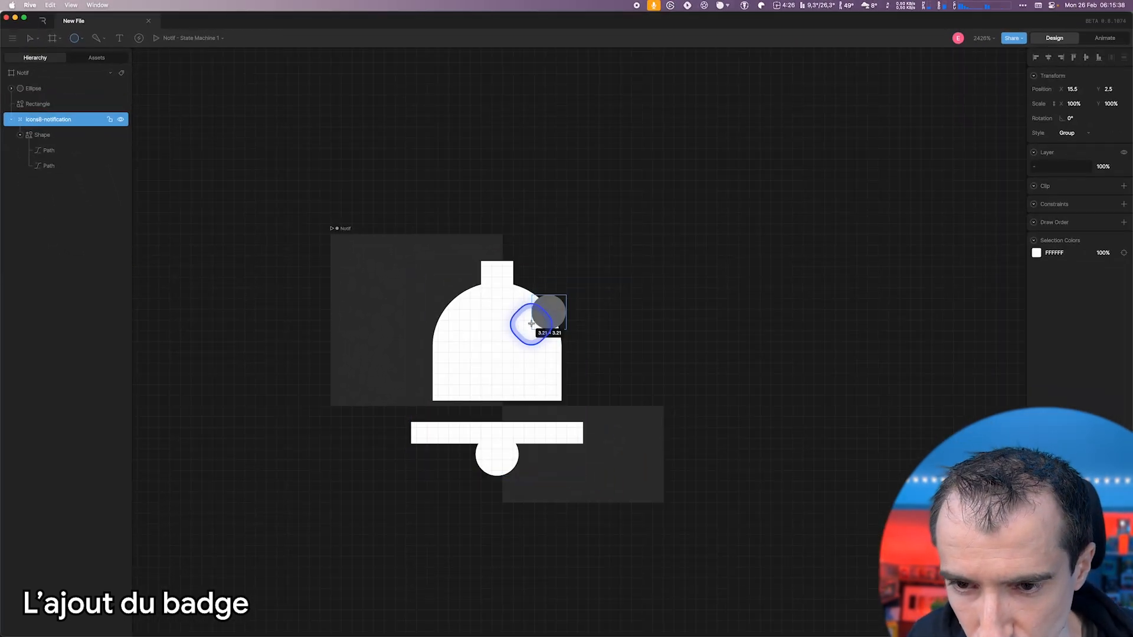
Step: Finish drawing the circular badge ellipse at about 3.2 × 3.2 and set its fill to red FF0000
drag(531, 323, 532, 325)
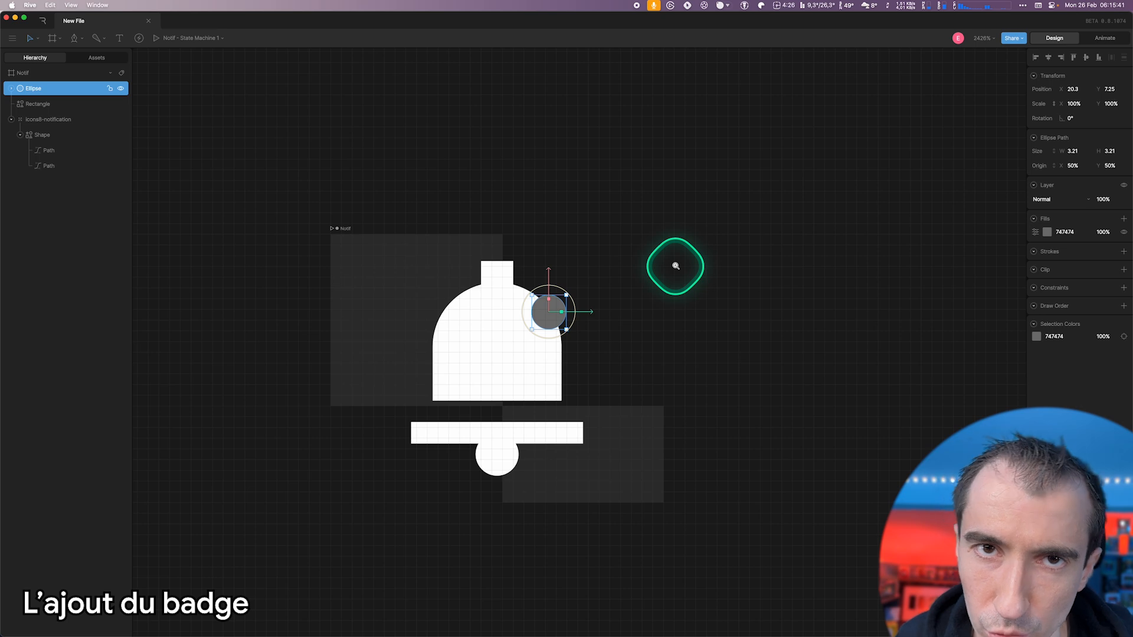
click(1047, 232)
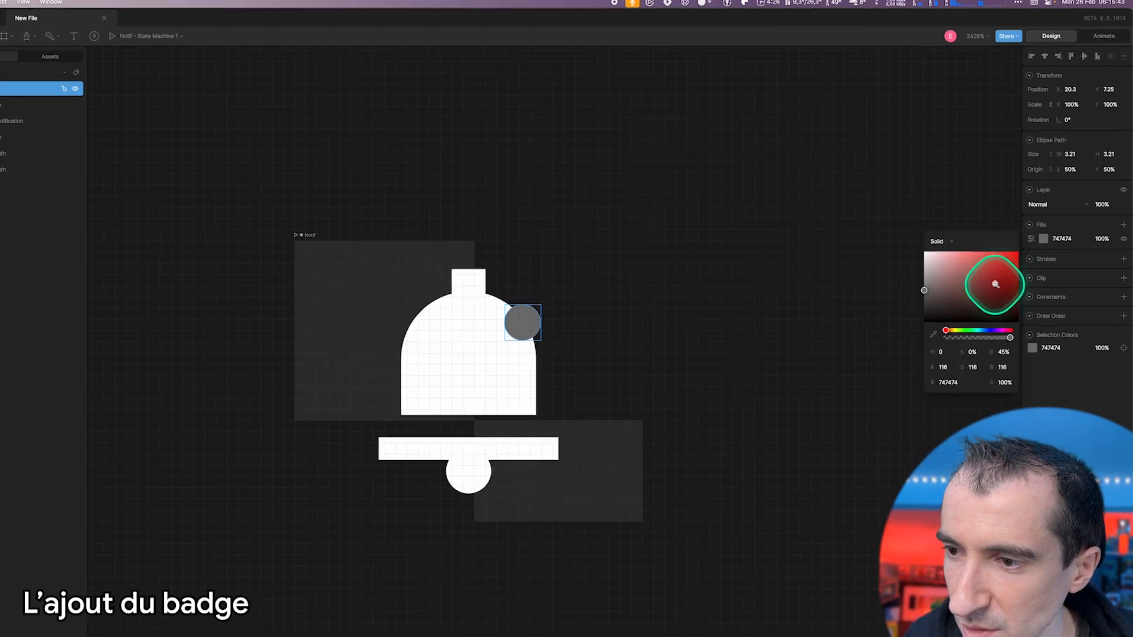
drag(995, 285, 1028, 234)
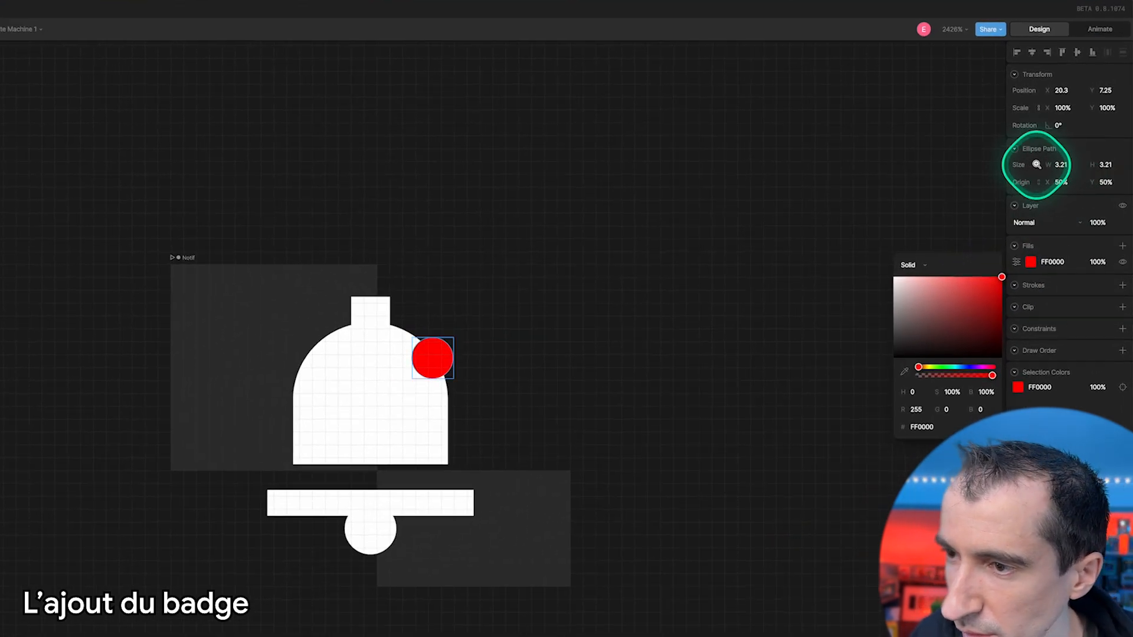
Step: Set the red badge ellipse's size to 3.25 × 3.25 and move it to X 20.38, Y 6.91
click(1051, 154)
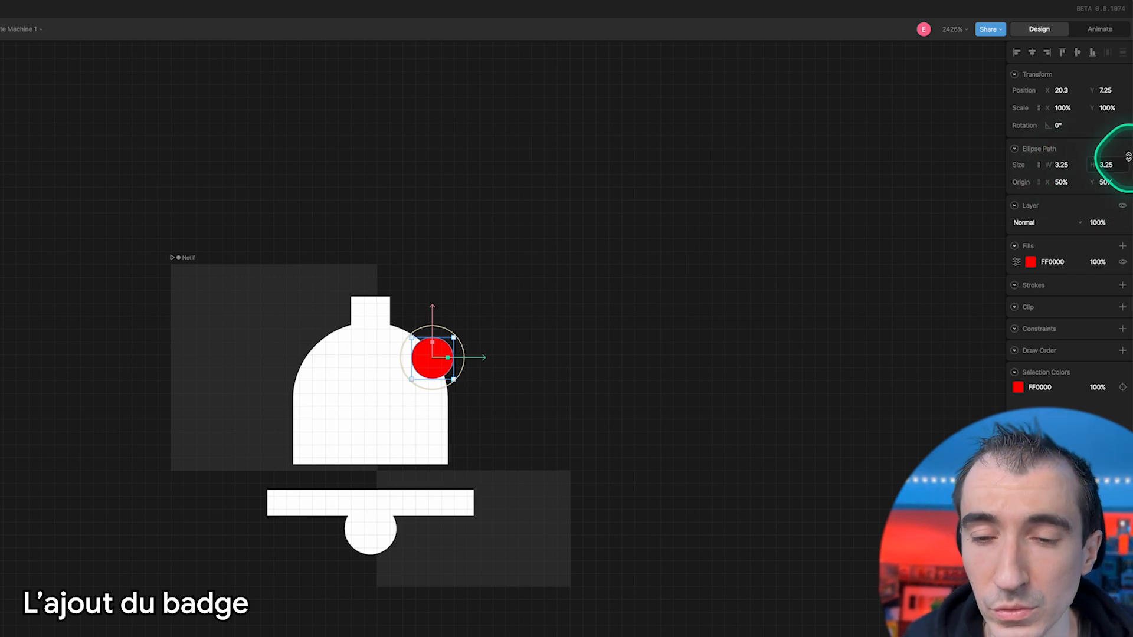
drag(430, 364, 431, 356)
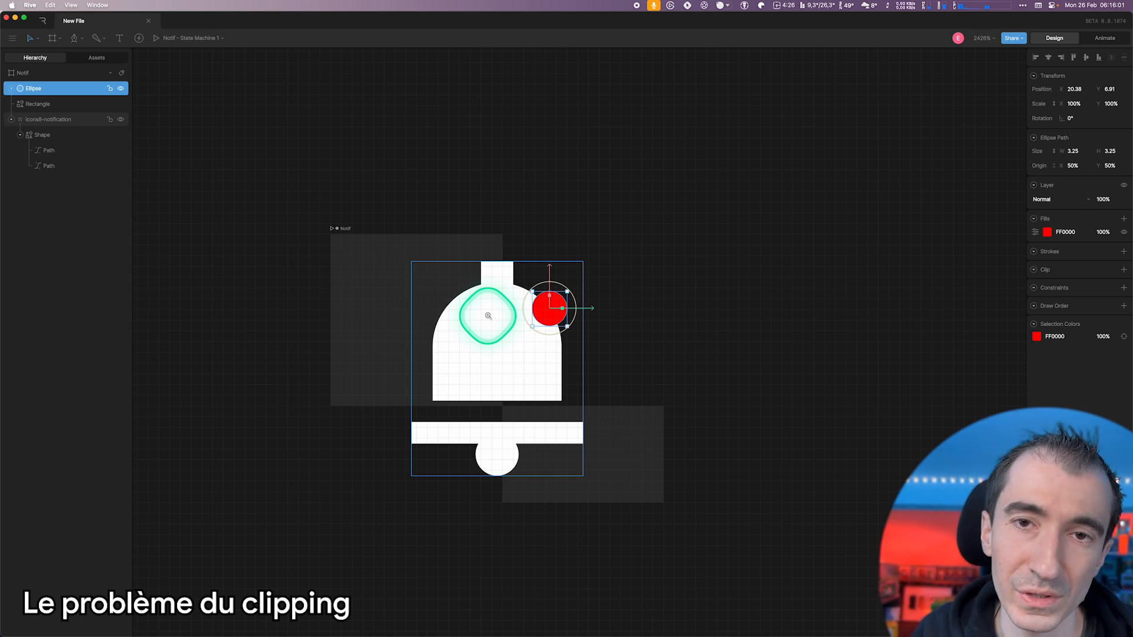
Step: Duplicate the badge ellipse, with the lower copy scaled to 150% and filled black 000000
key(super+d)
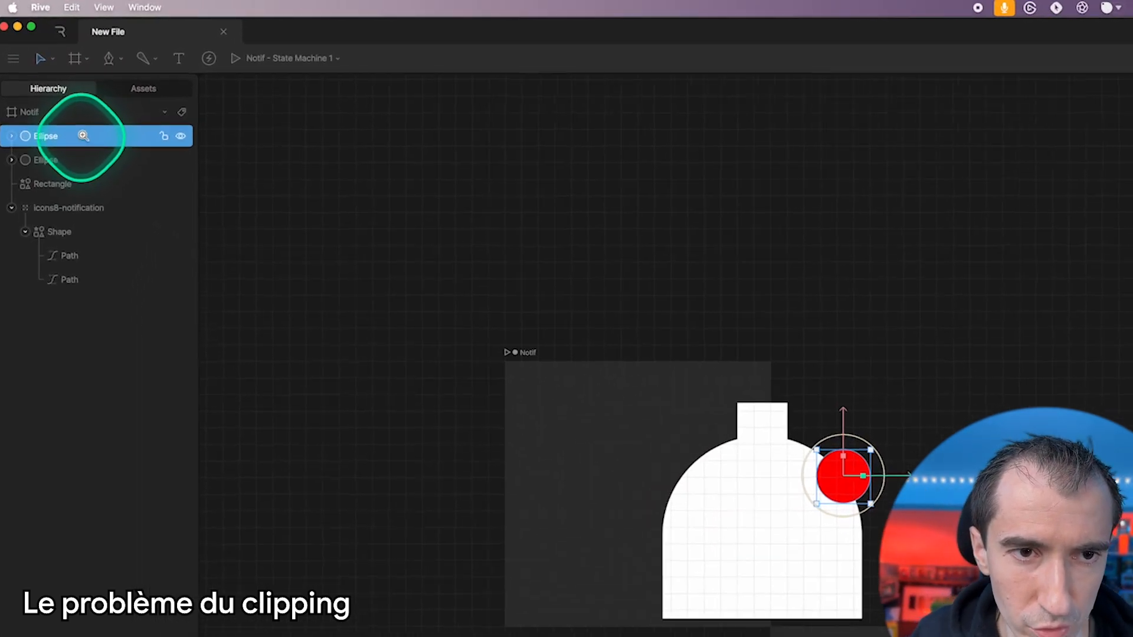
click(79, 160)
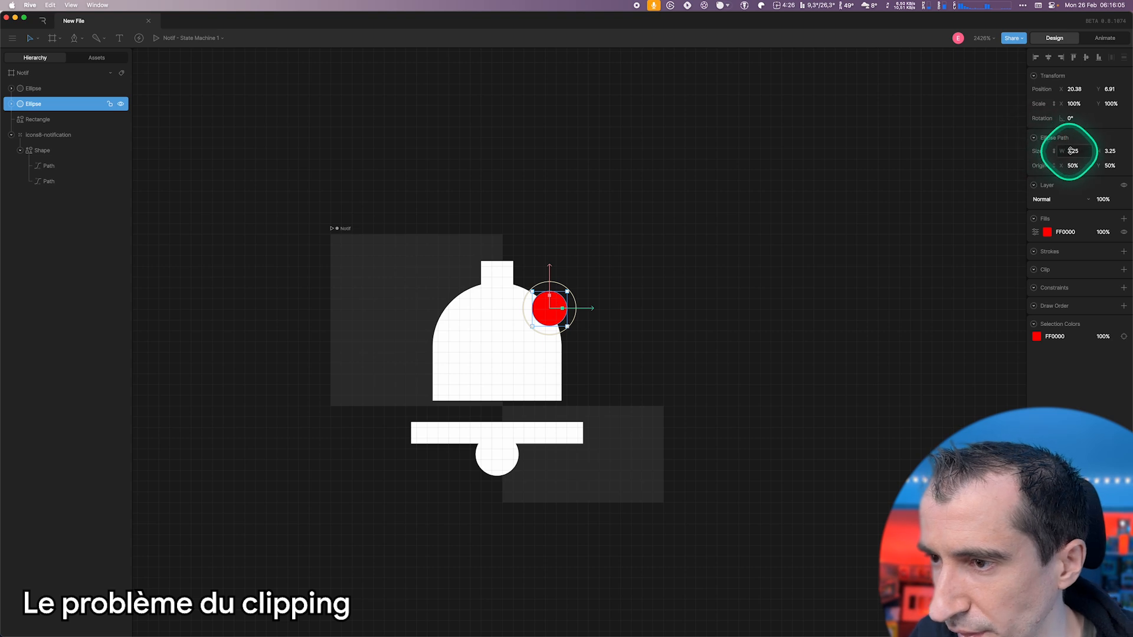
click(1074, 104)
text(150)
key(Return)
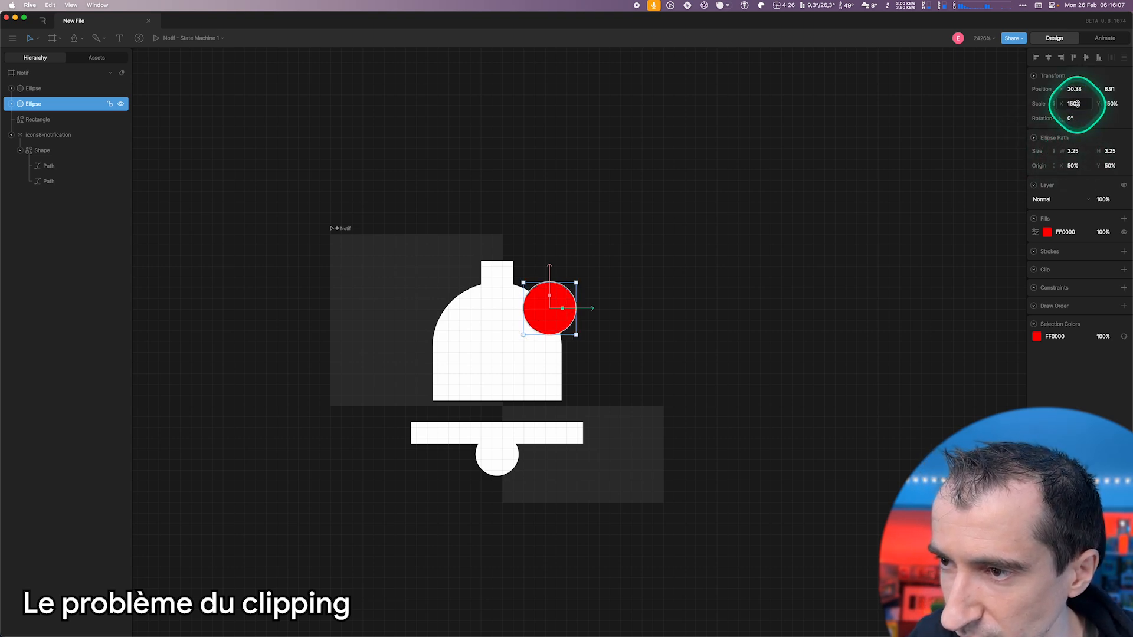
click(1047, 232)
drag(973, 283, 870, 364)
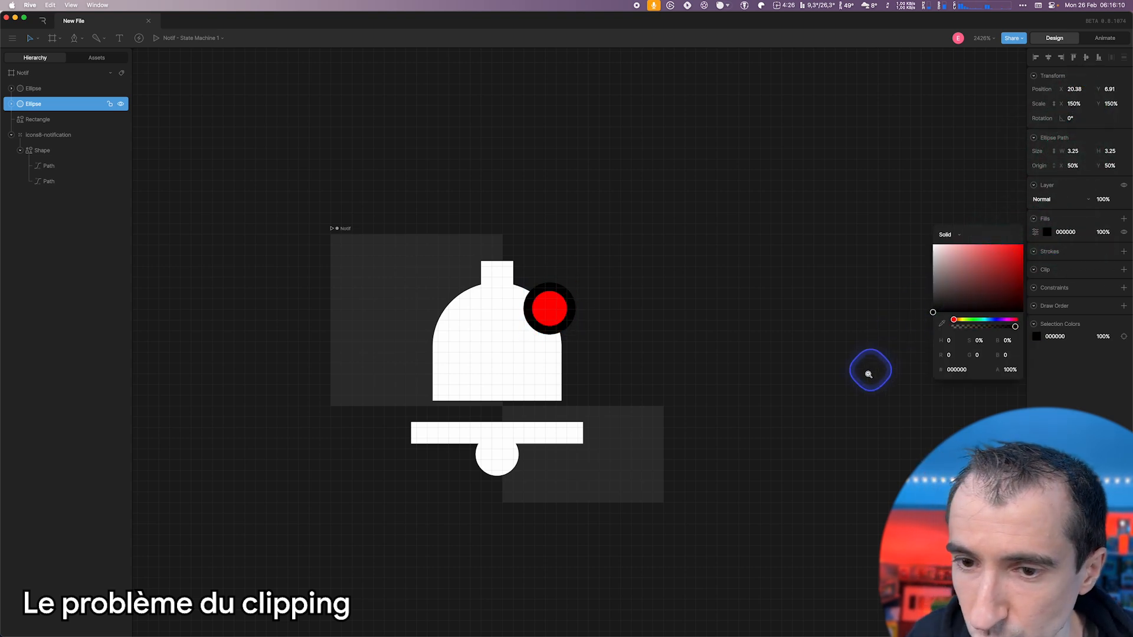
Step: Add a clip to the bell icon's Shape using the enlarged lower ellipse as its source
click(524, 297)
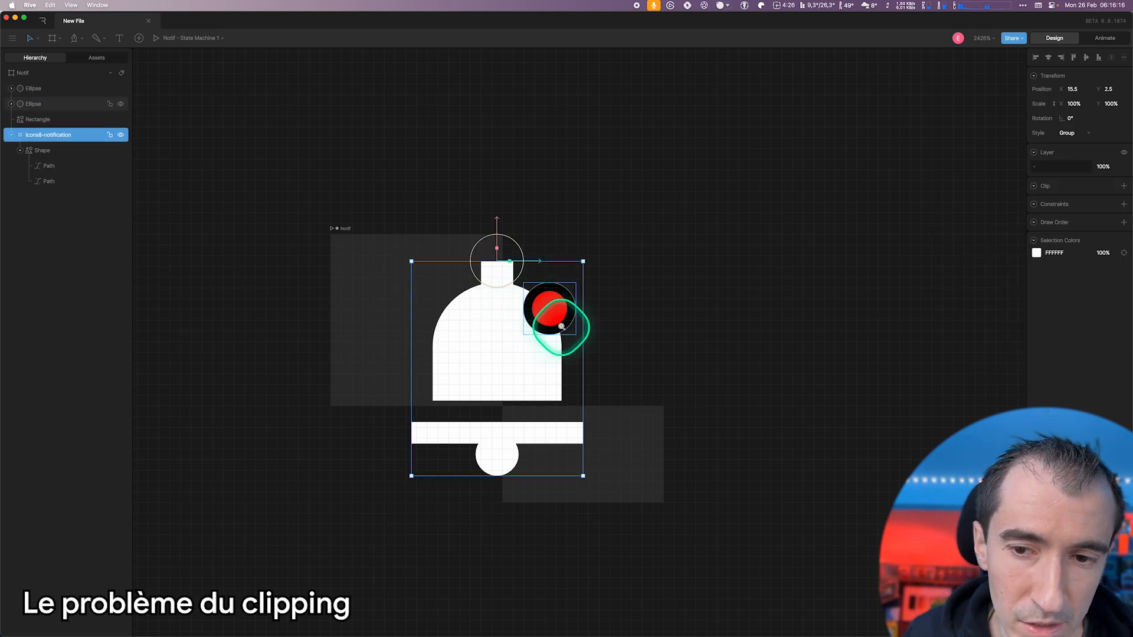
click(42, 150)
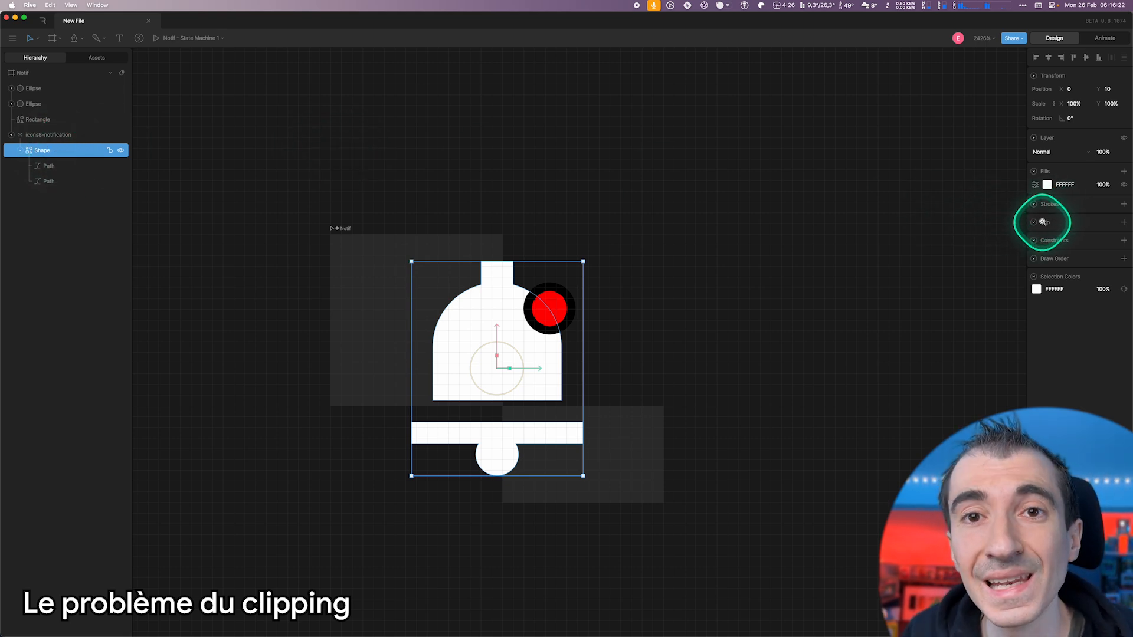
click(1125, 221)
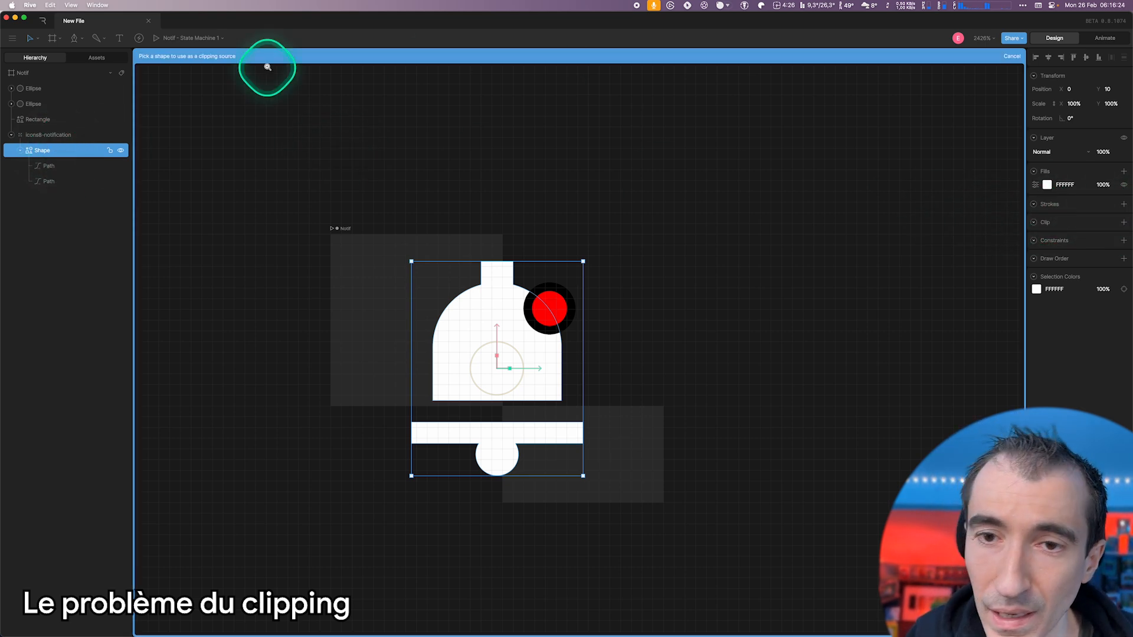
click(30, 104)
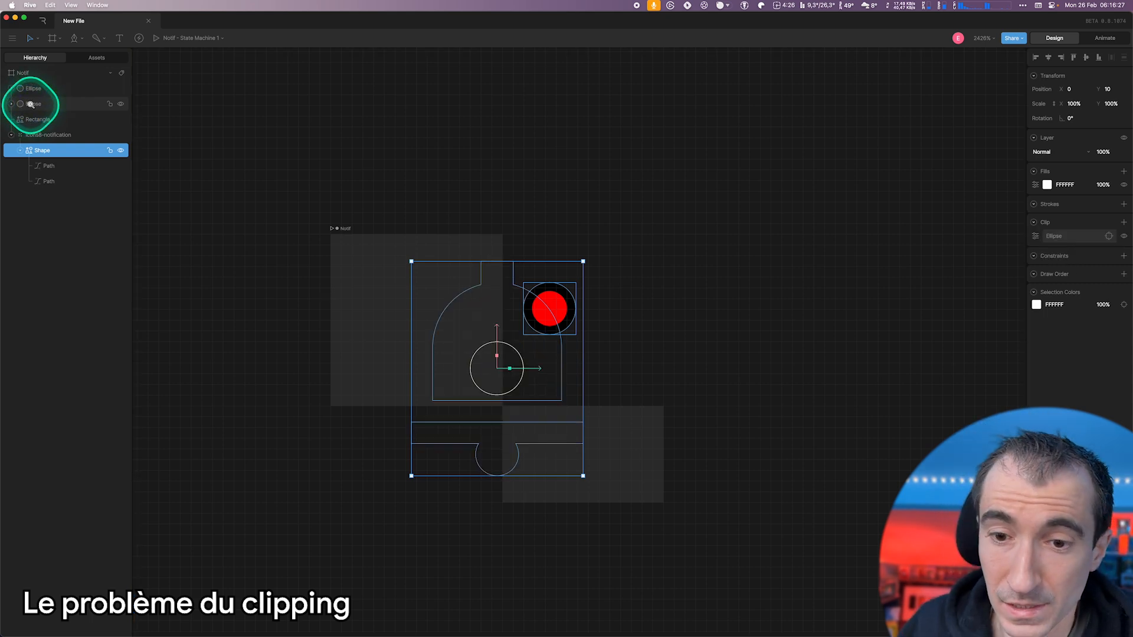
Step: Remove the black fill from the enlarged lower ellipse
click(30, 105)
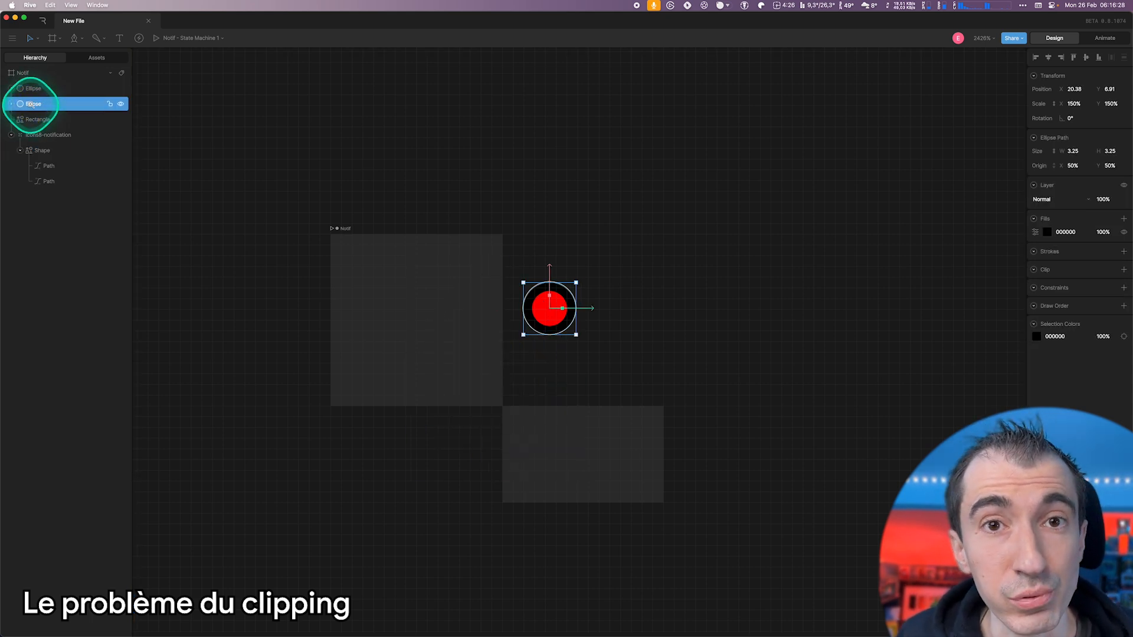
right_click(1077, 233)
click(1085, 242)
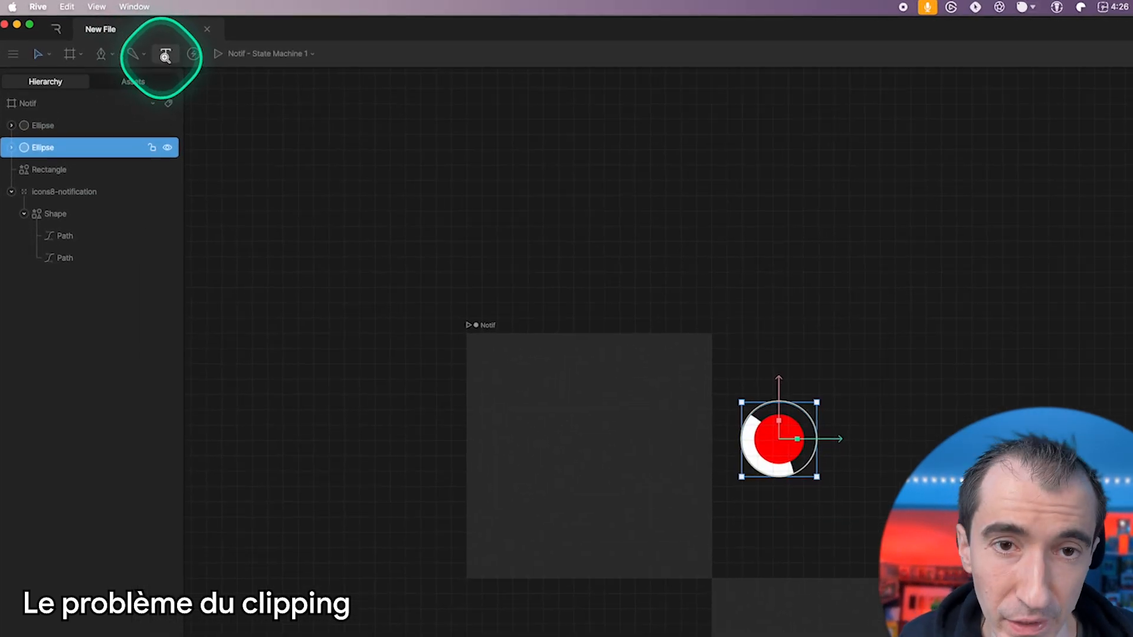
Step: Draw a rectangle of about 30.7 × 24.7 over the artboard, enclosing the whole bell icon
click(155, 63)
click(120, 64)
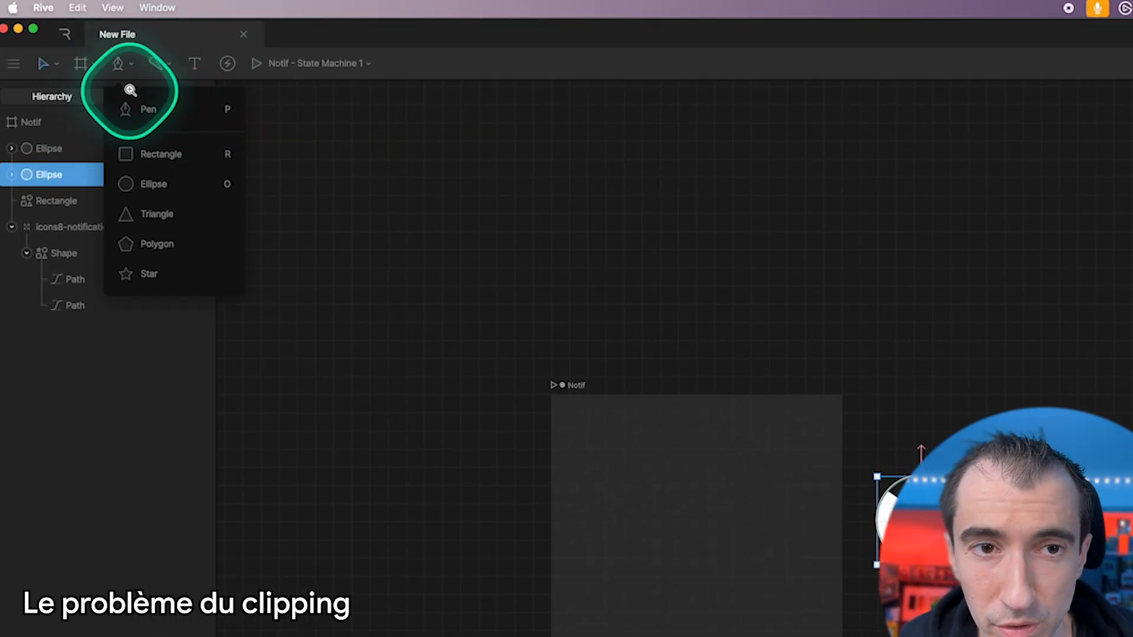
click(164, 158)
drag(557, 403, 1132, 636)
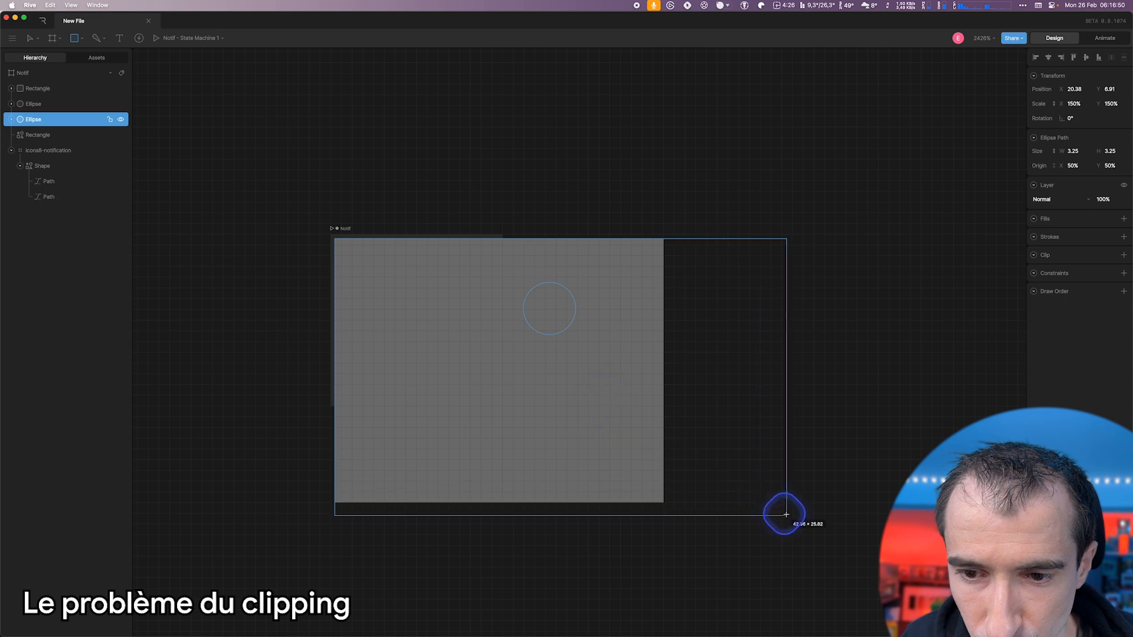
drag(696, 493, 664, 503)
Step: Move the new rectangle's path into the enlarged ellipse shape, and delete the leftover empty top-level rectangle
click(36, 119)
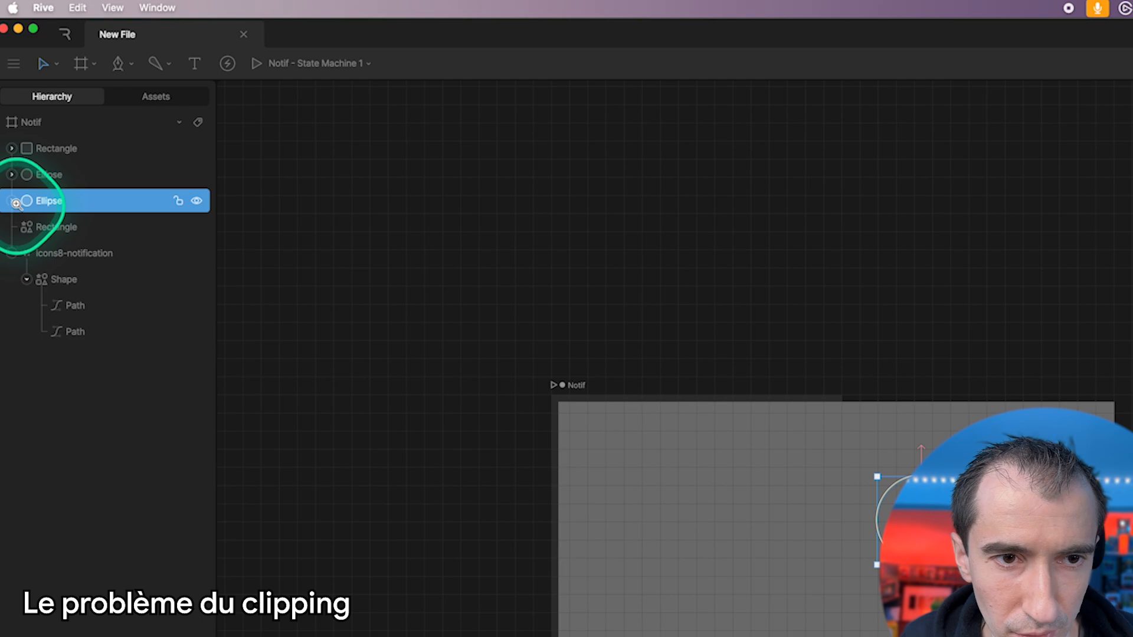
click(12, 201)
click(12, 149)
drag(51, 172, 56, 231)
click(61, 149)
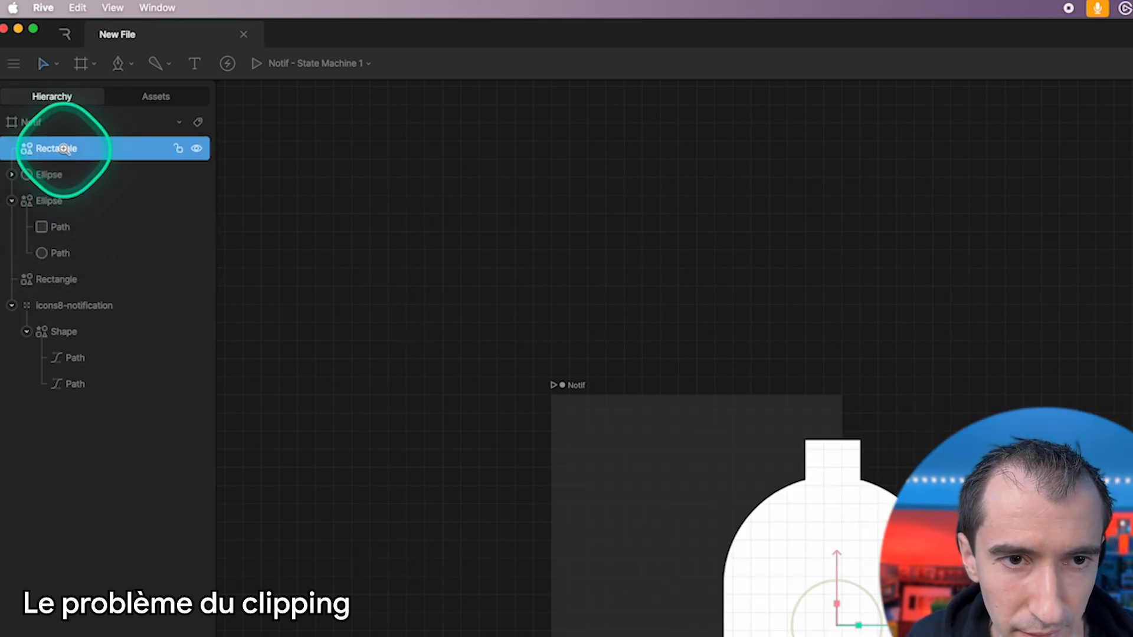
key(BackSpace)
click(71, 184)
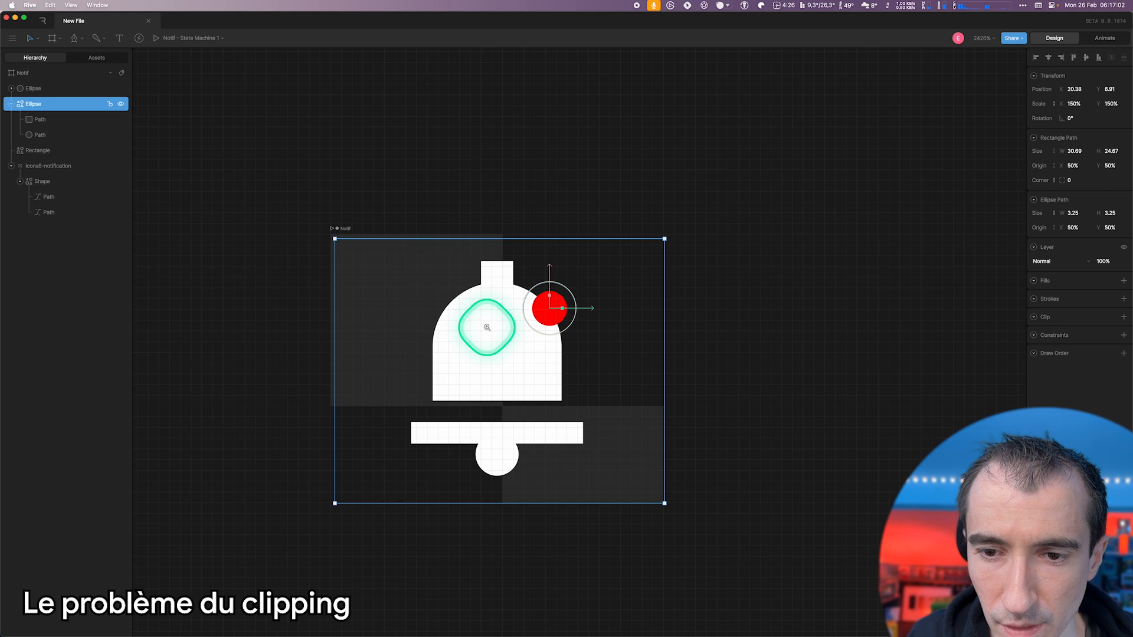
Step: Retarget the bell Shape's clip to the combined rectangle-and-ellipse shape and set the clip operation to Even-Odd
click(65, 180)
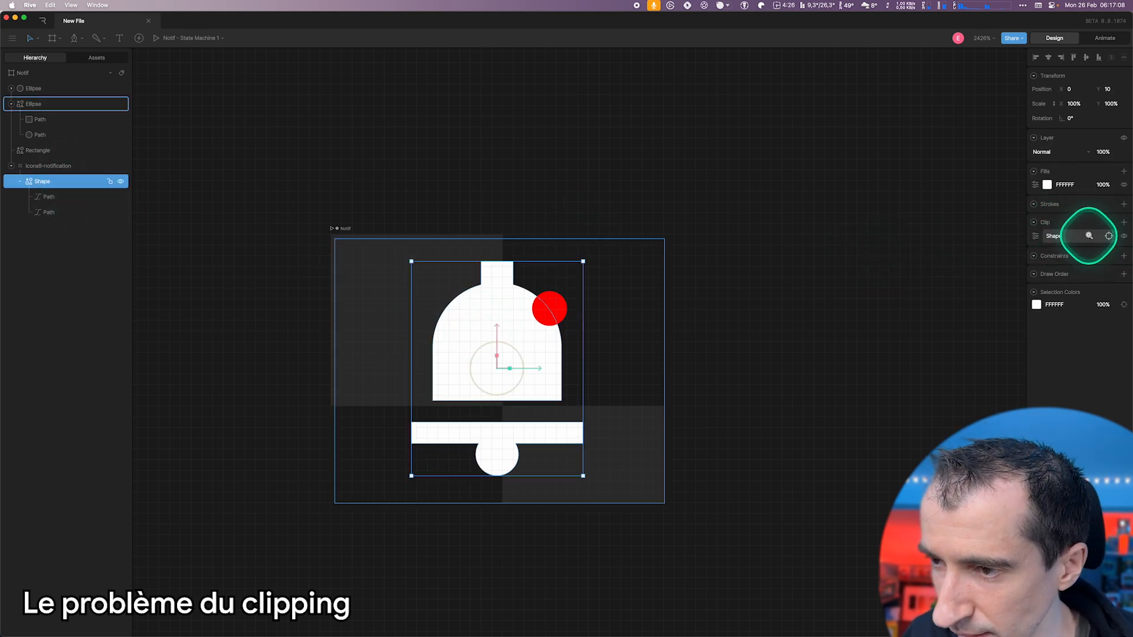
click(1108, 236)
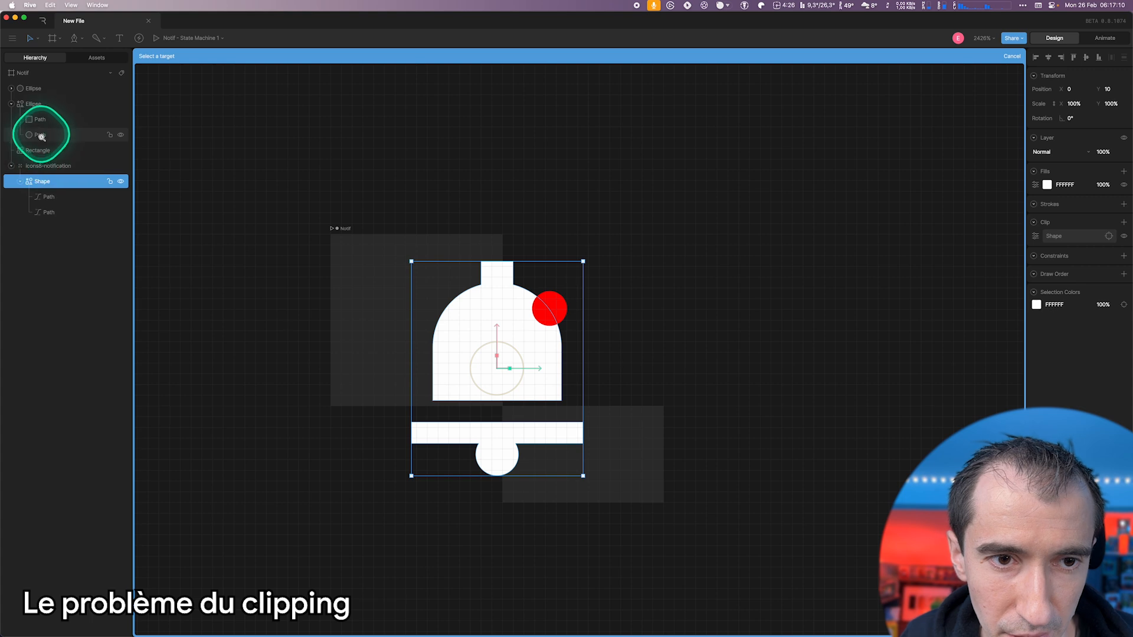
click(38, 108)
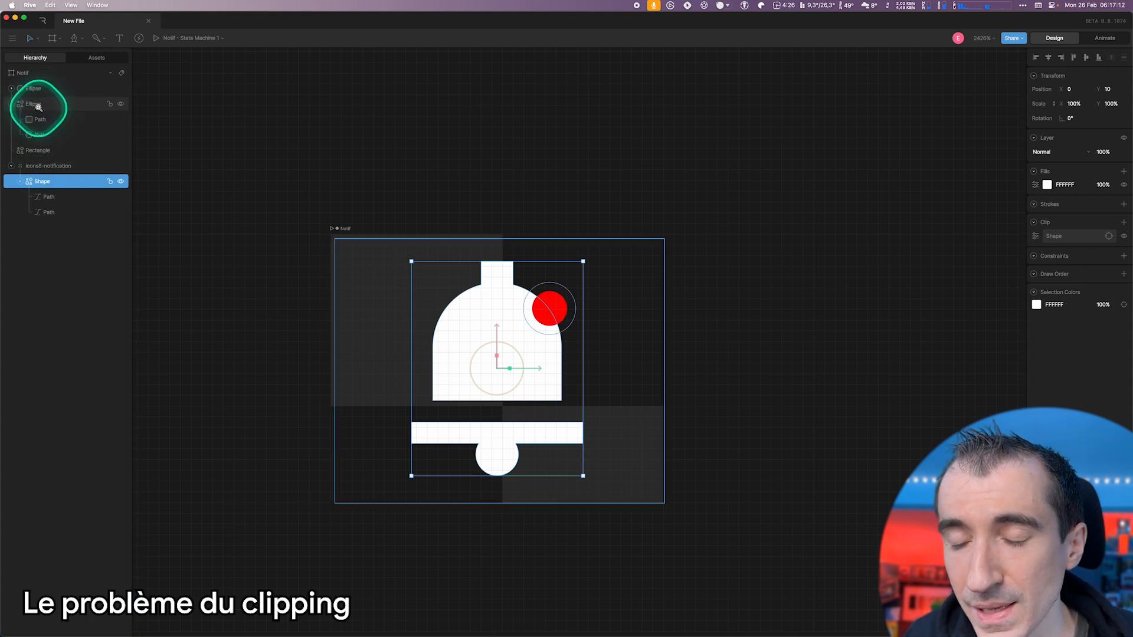
click(1035, 237)
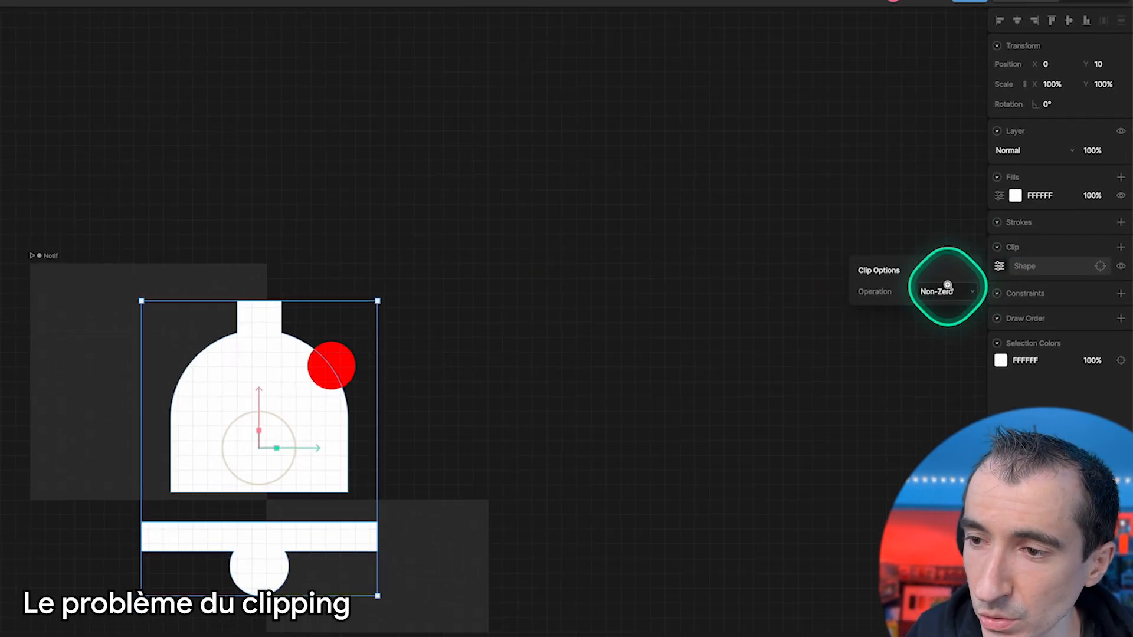
click(948, 289)
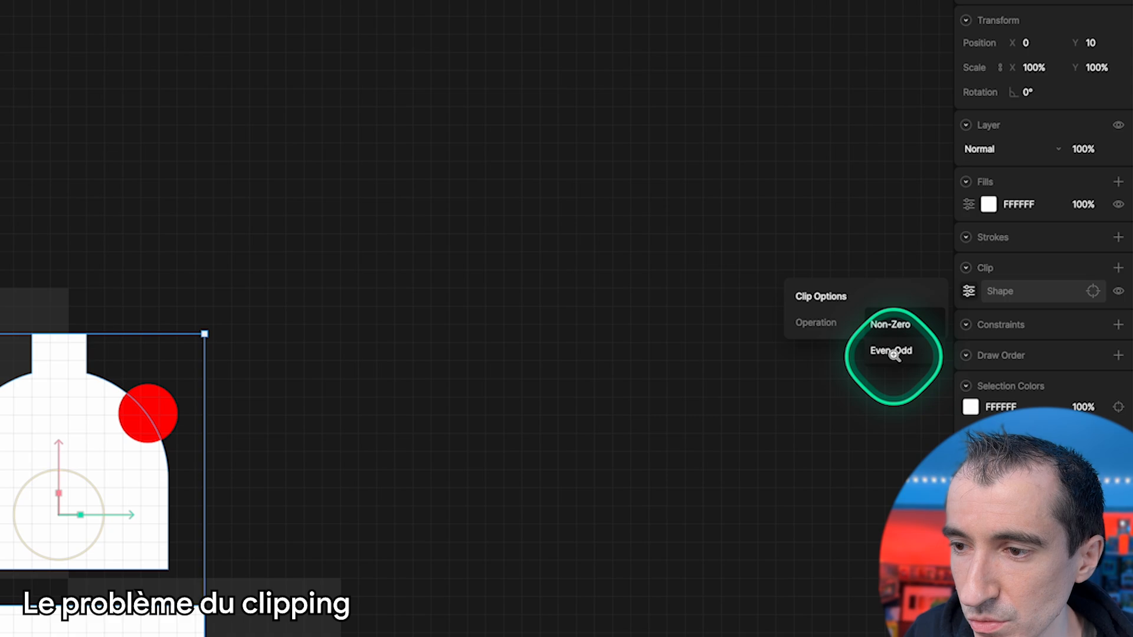
click(893, 351)
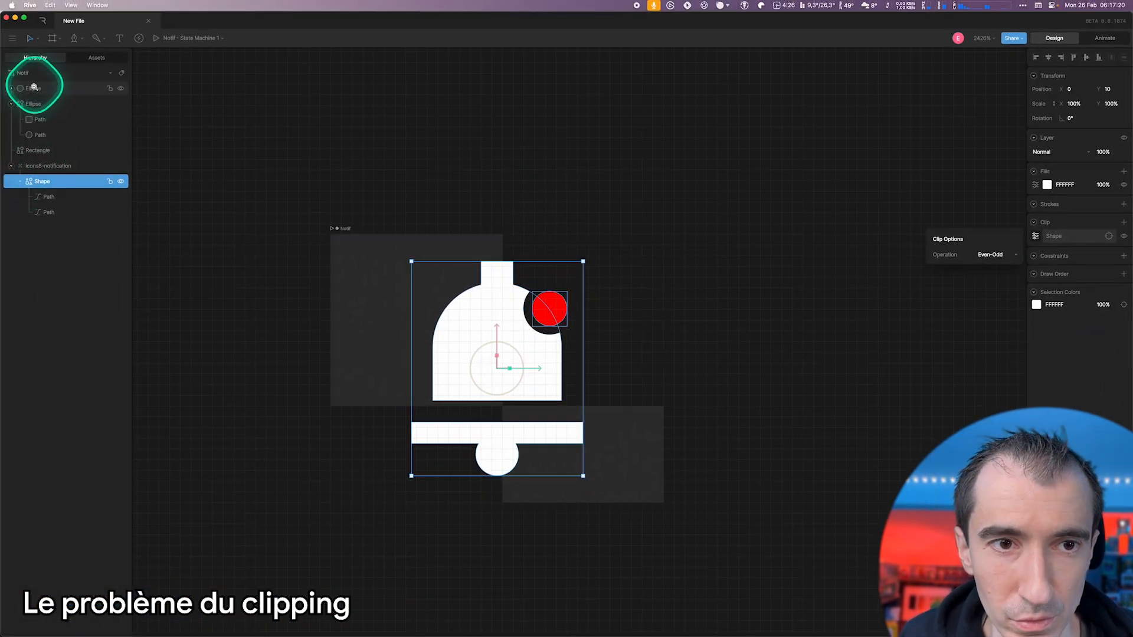
click(29, 73)
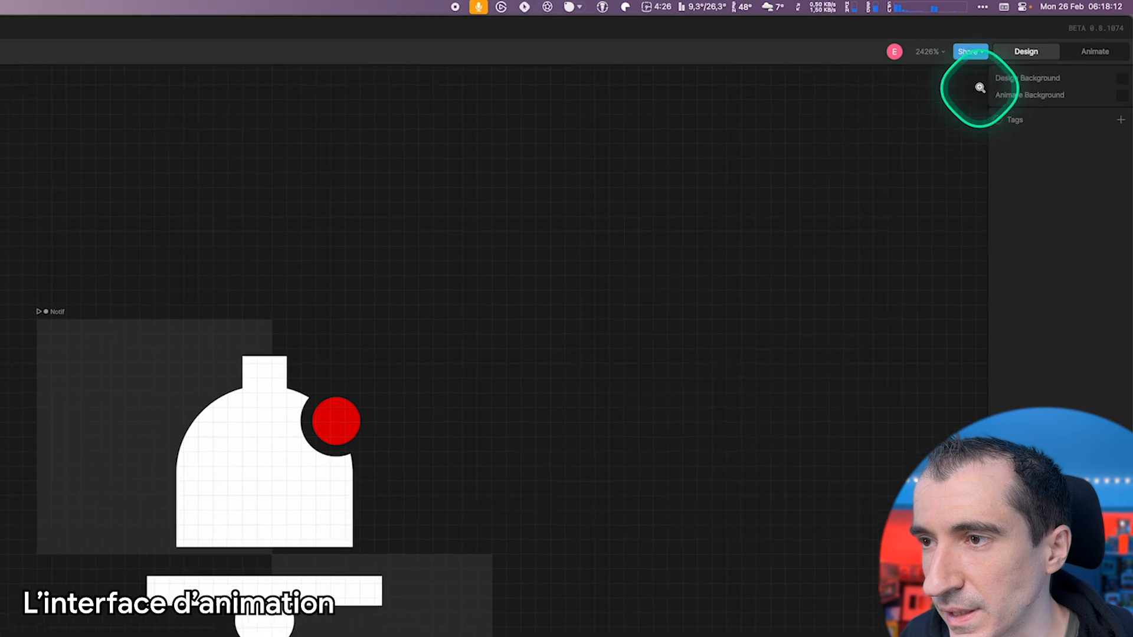
Step: In Animate mode, key the red badge ellipse's width and height to 0 at the start of the Off animation
click(1084, 59)
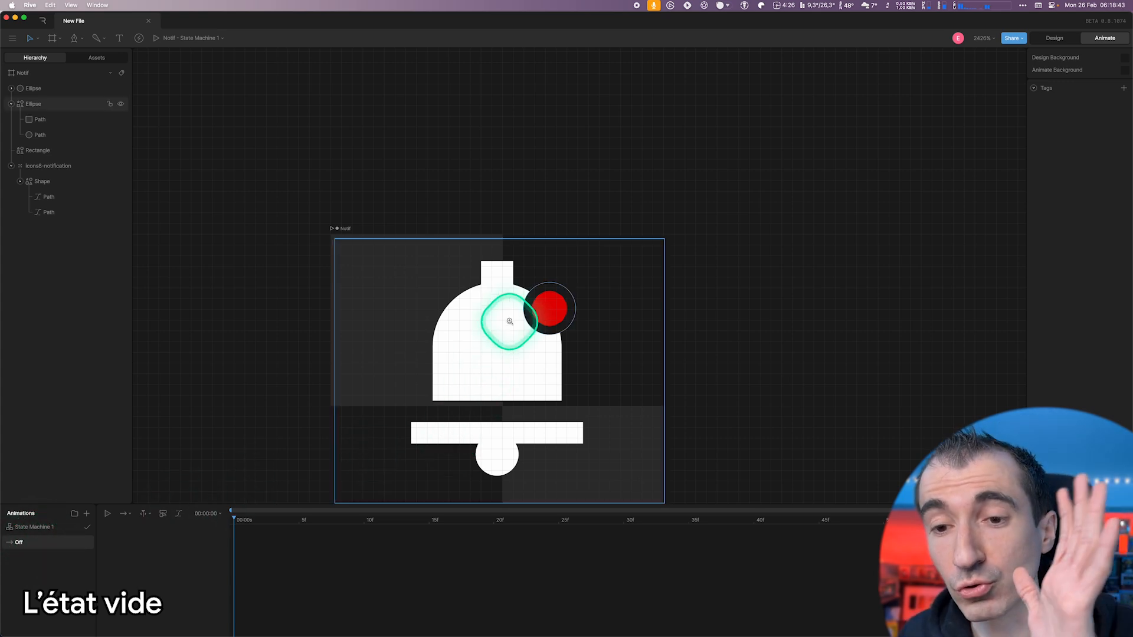
click(544, 311)
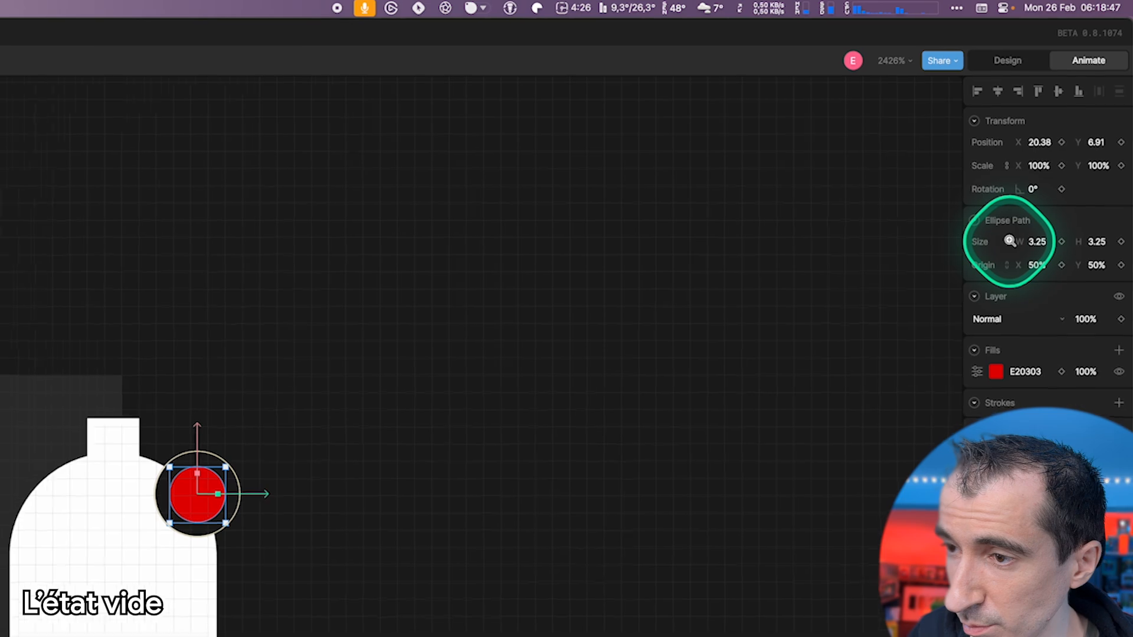
click(1007, 242)
click(1037, 242)
text(0)
key(Return)
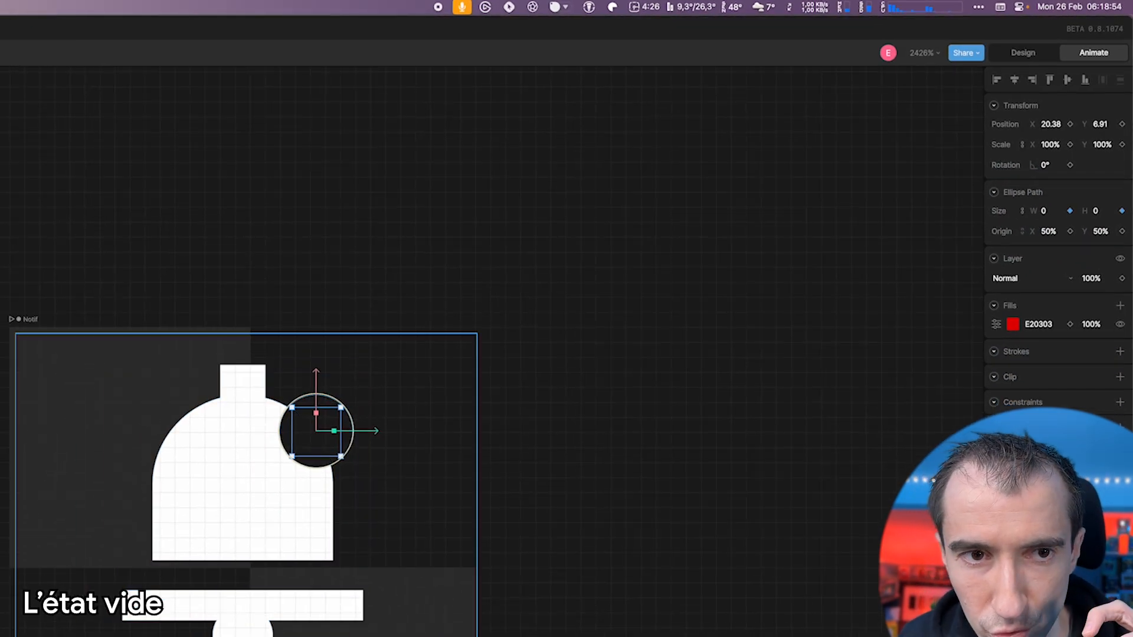
Step: Key the clipping shape's ellipse path size to 0 × 0 in the Off animation, leaving its rectangle path as is
click(3, 236)
click(1046, 306)
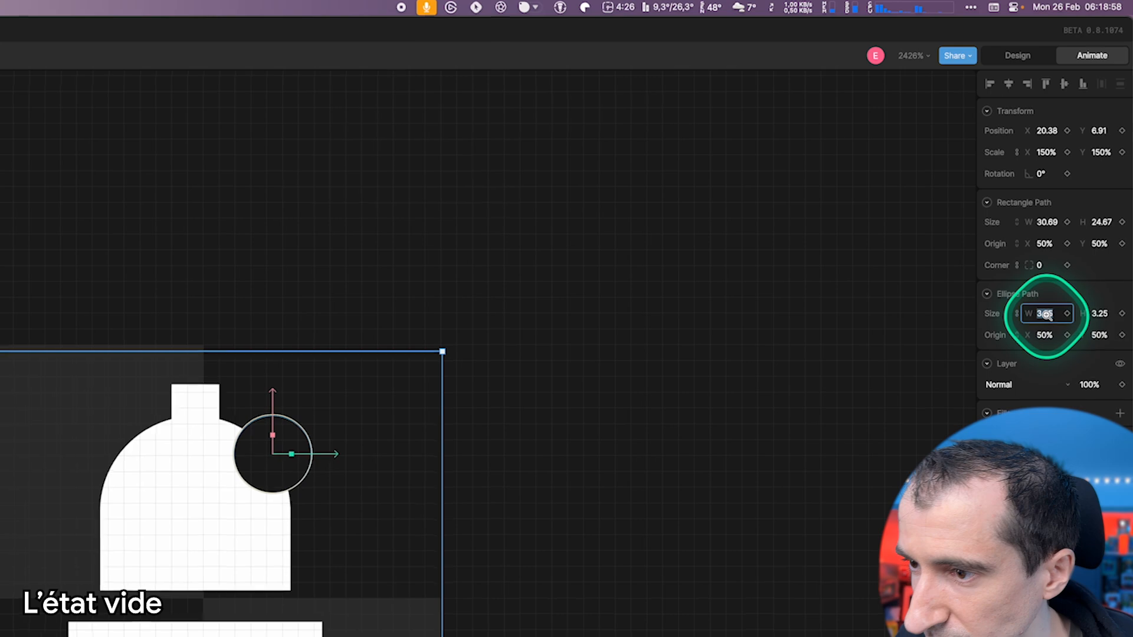
text(0)
key(Return)
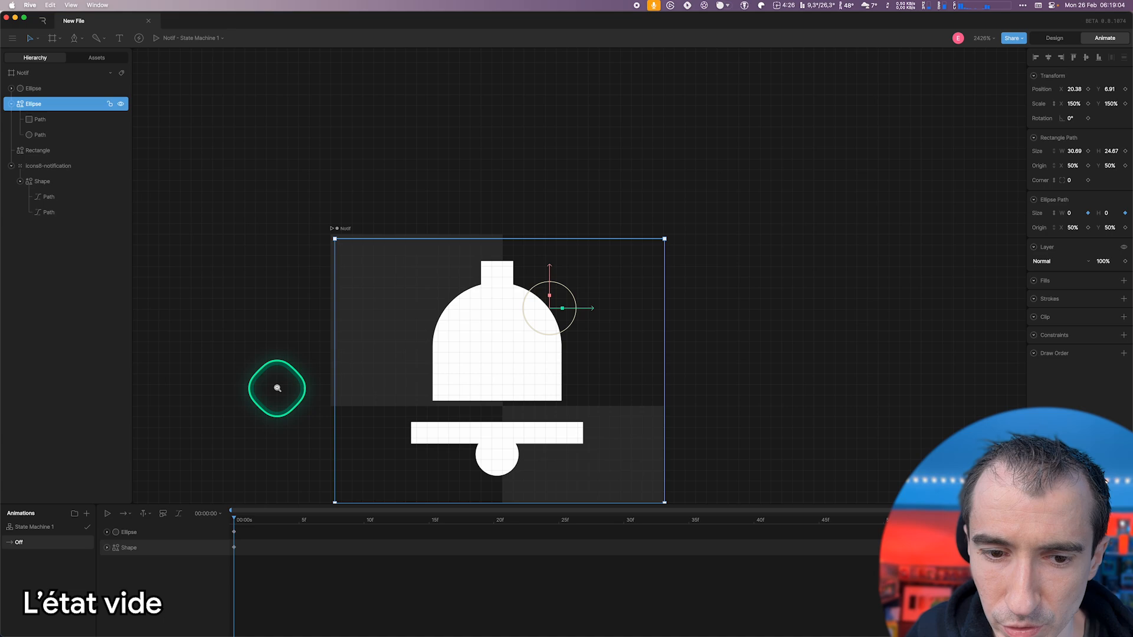
Step: Set the Off animation's duration to 1
click(209, 513)
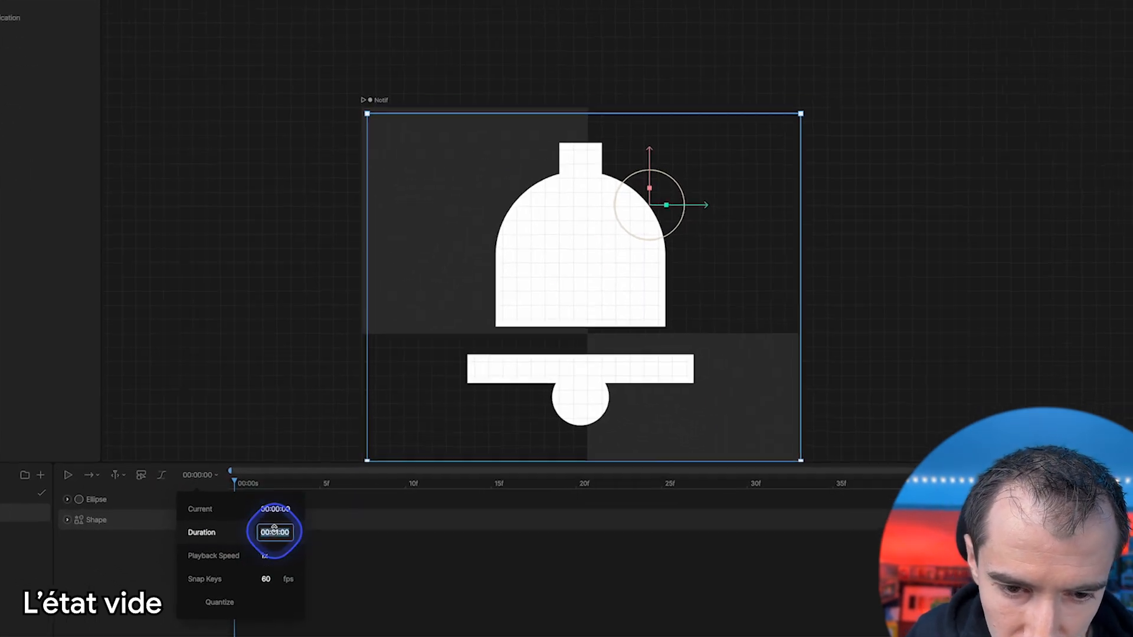
click(267, 552)
text(1)
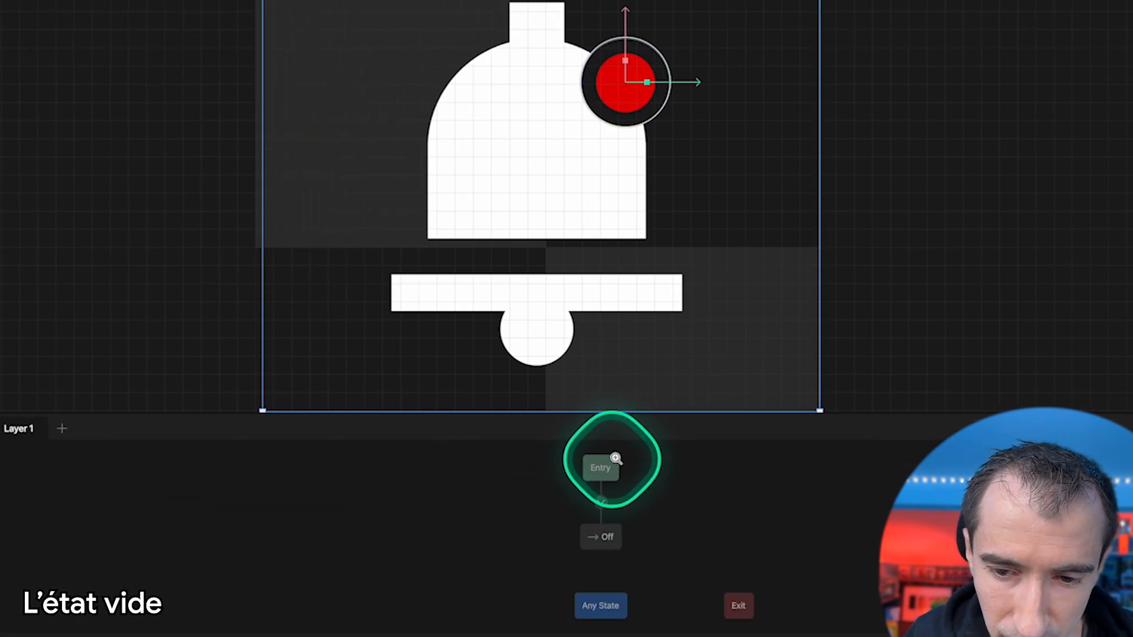
Step: Arrange the Entry and Off states side by side in one row of the state machine graph
click(744, 467)
drag(554, 467, 407, 505)
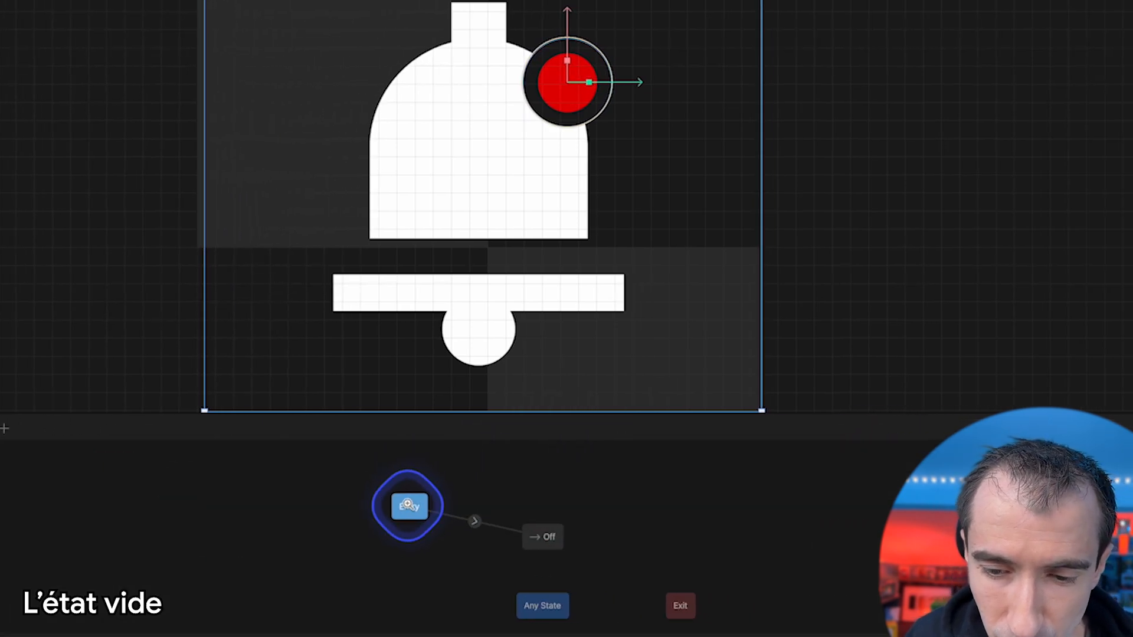
drag(543, 536, 533, 501)
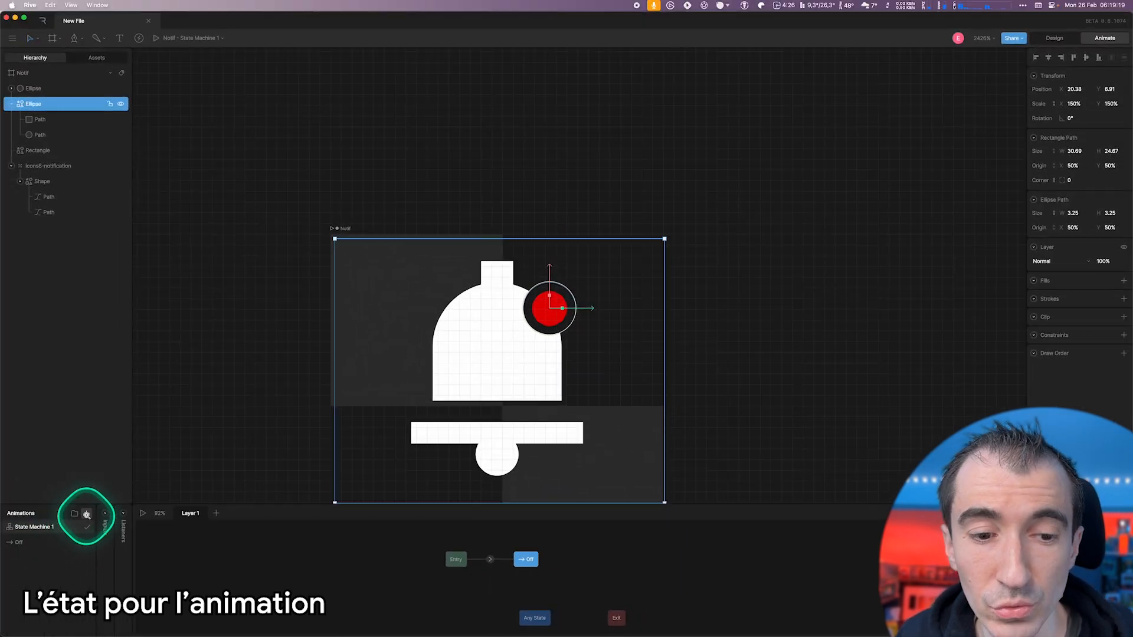
Step: Create a new timeline animation, name it On and place it below Off in the animation list
click(87, 515)
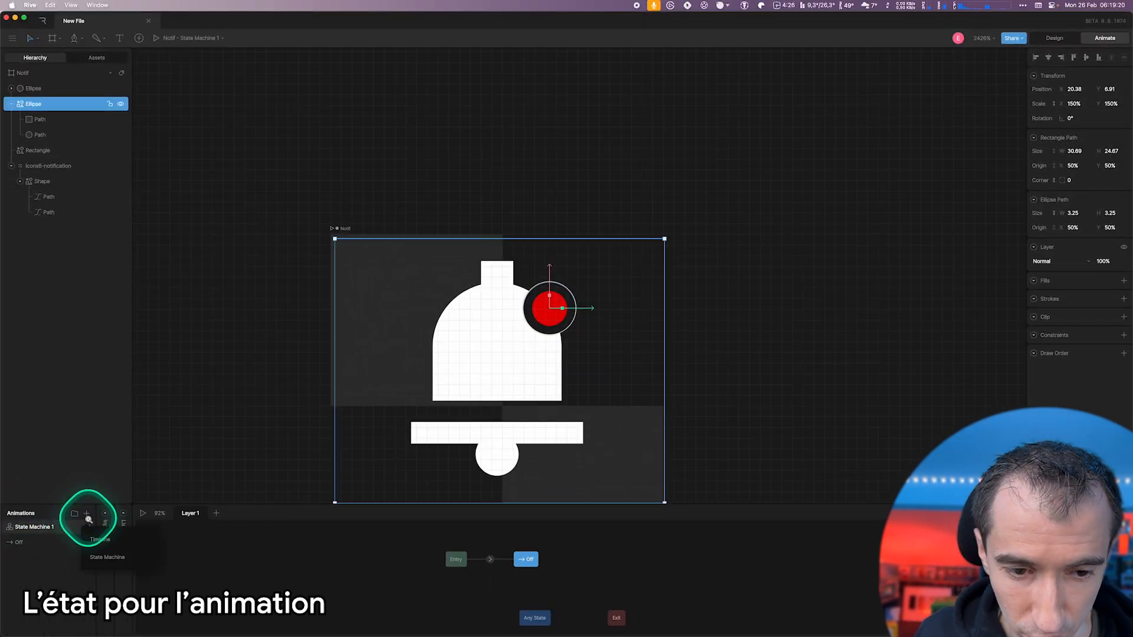
click(100, 539)
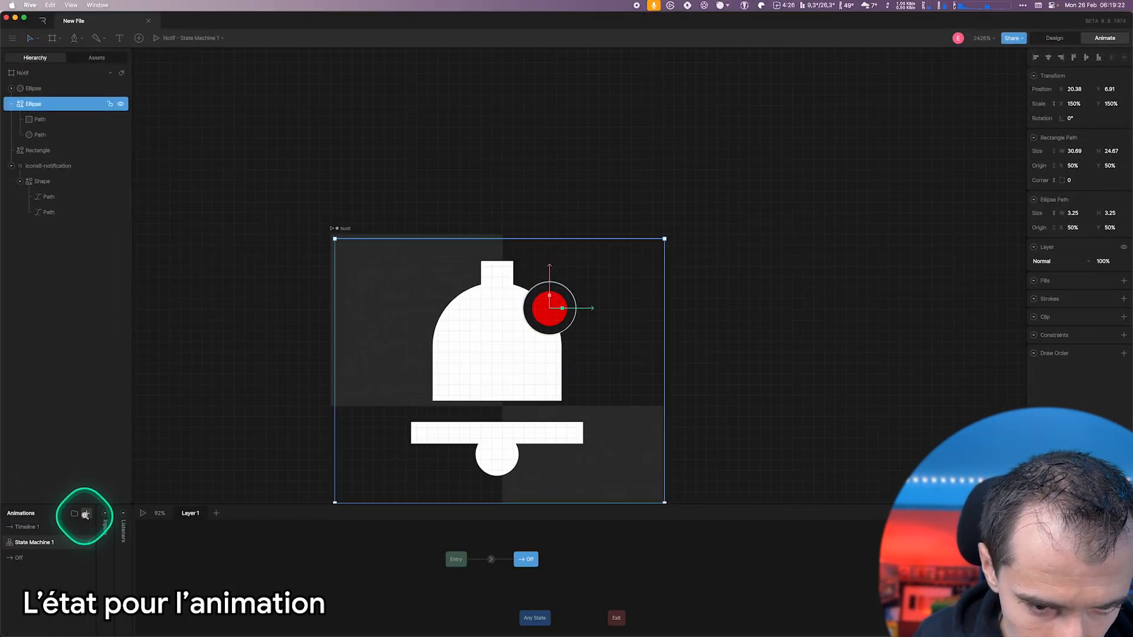
click(30, 528)
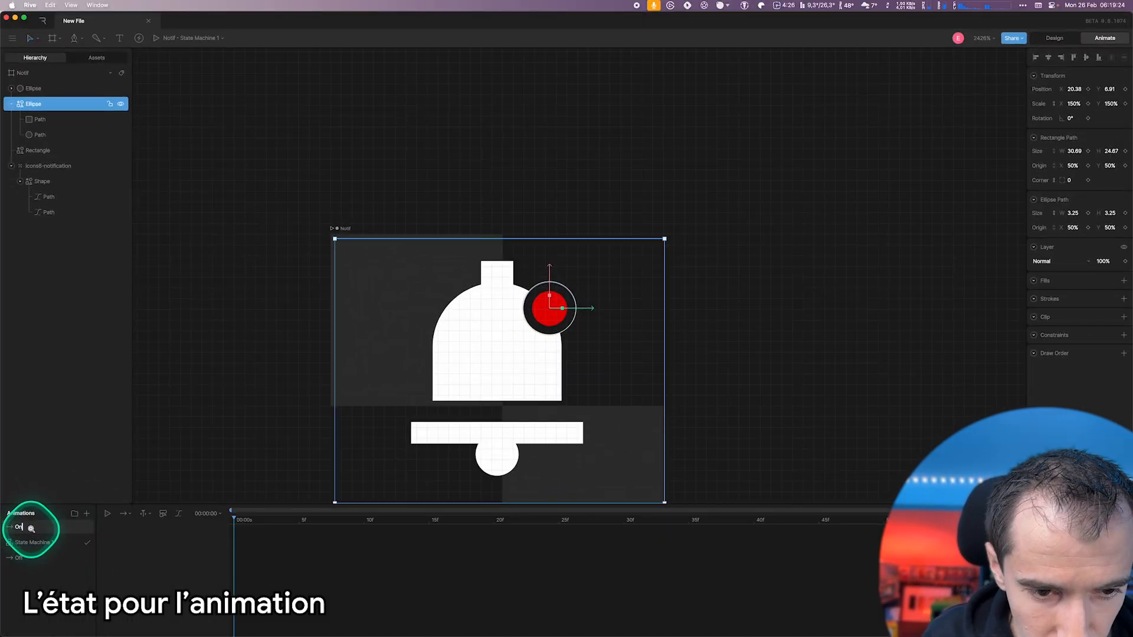
drag(31, 564, 31, 567)
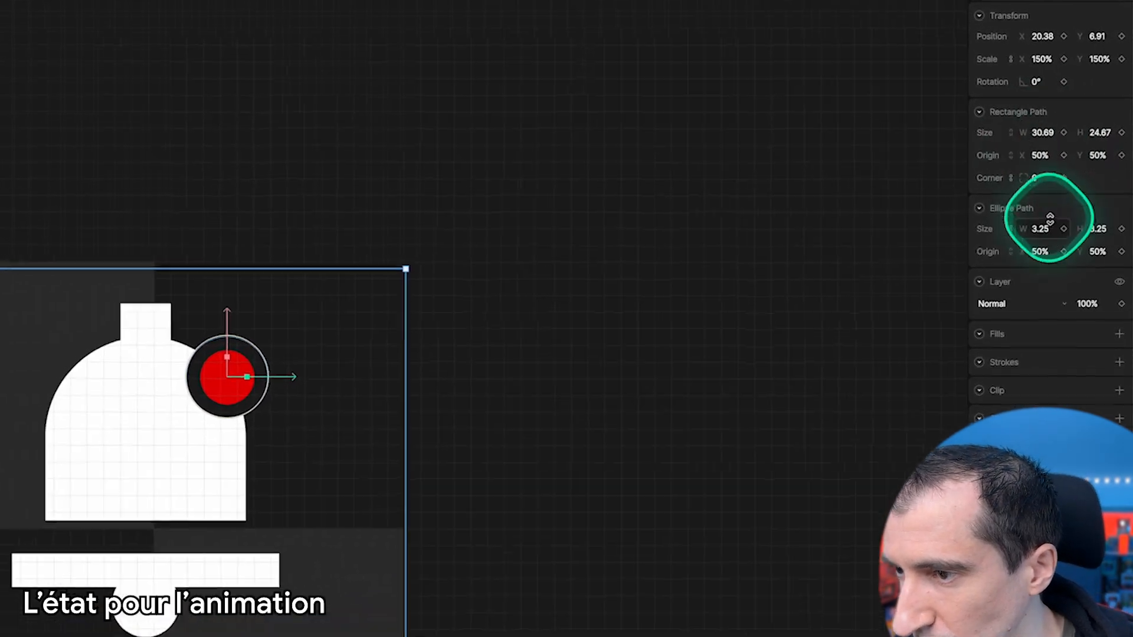
Step: Key the ellipse path sizes of the clipping shape and the red badge to 0 × 0 at the start of the On animation
click(1047, 228)
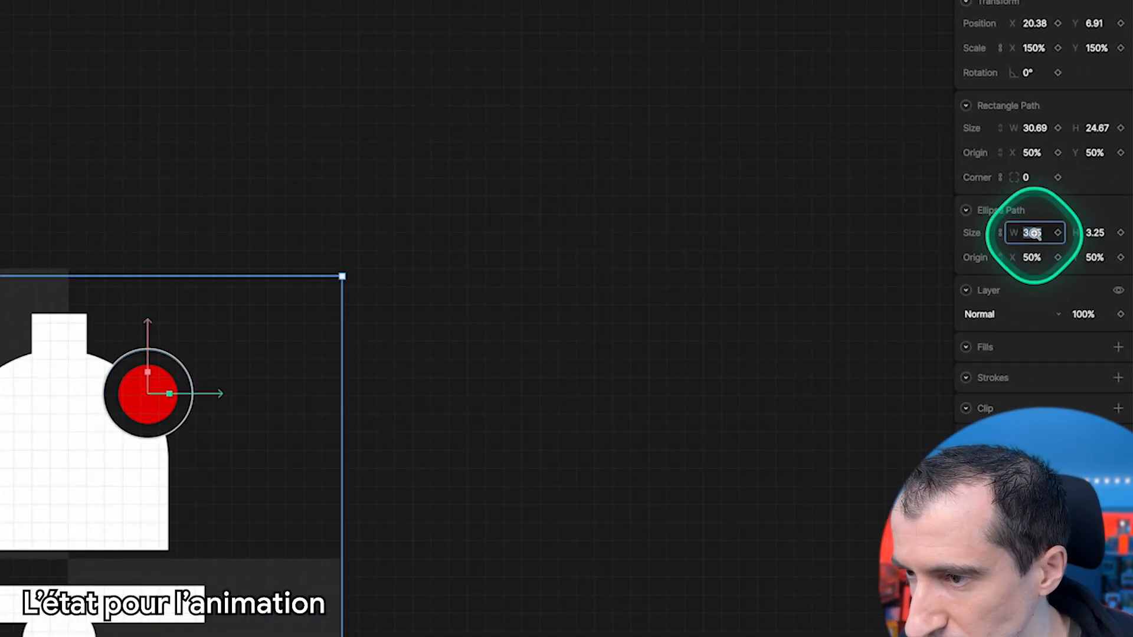
text(0)
key(Return)
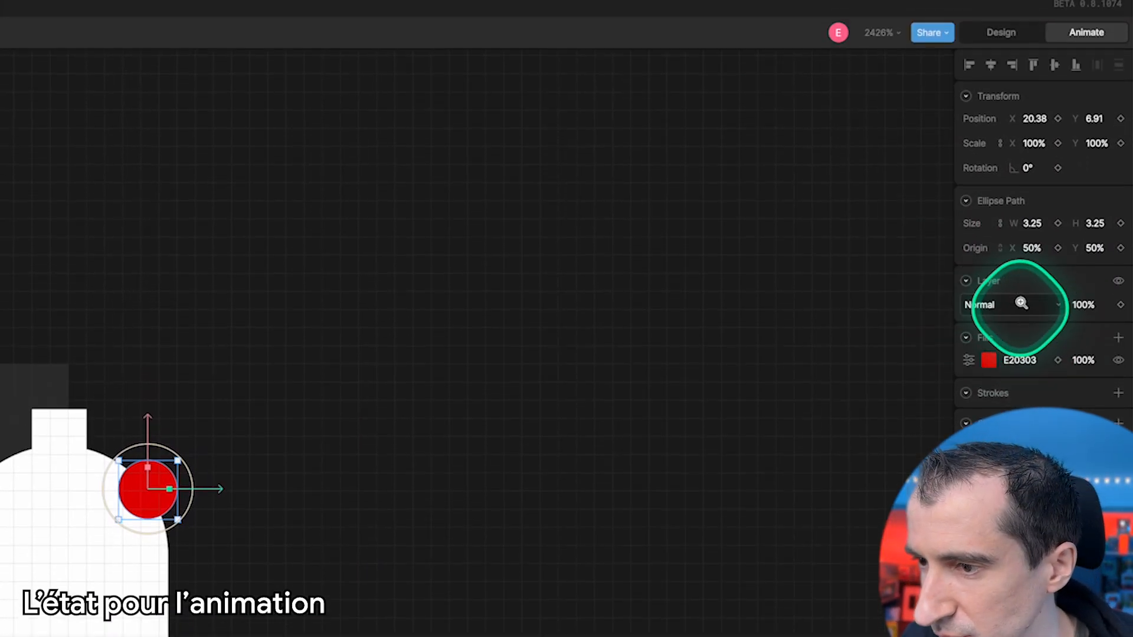
click(1033, 253)
text(0)
key(Return)
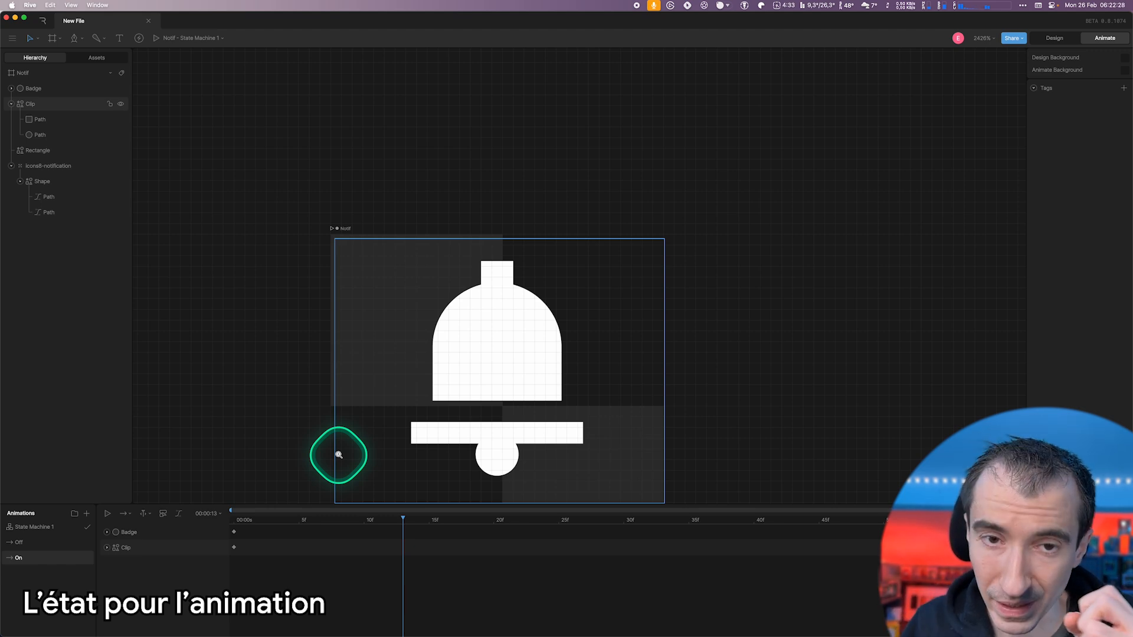
Step: Key the Badge and Clip ellipse path sizes to 3.5 × 3.5 at frame 13 of the On animation and scrub through the growth
click(134, 531)
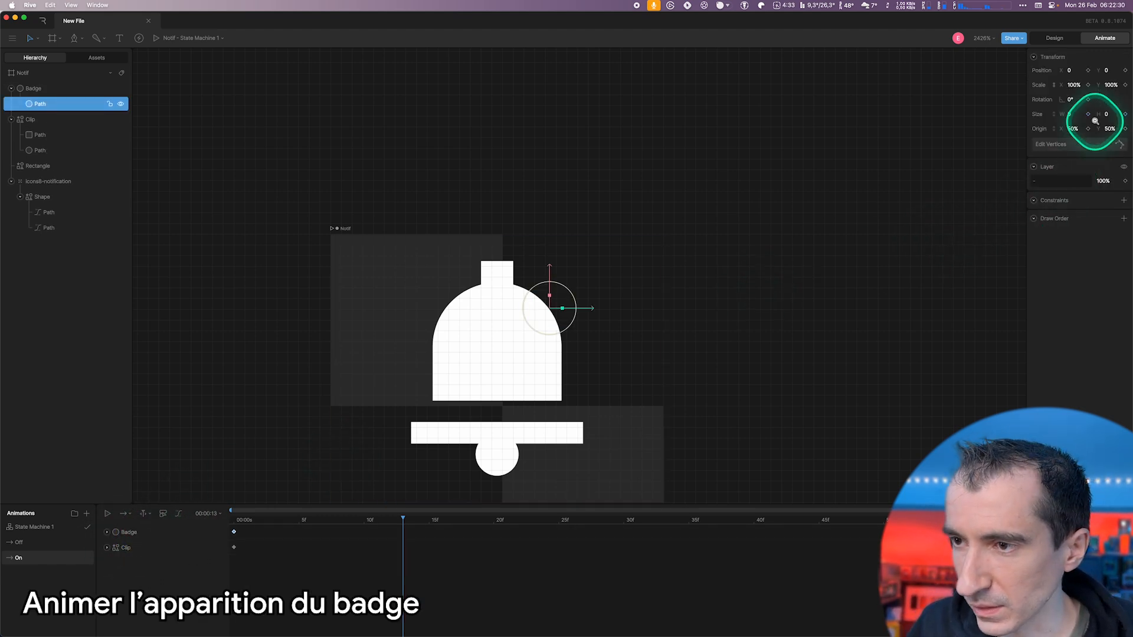
text(3.5)
key(Return)
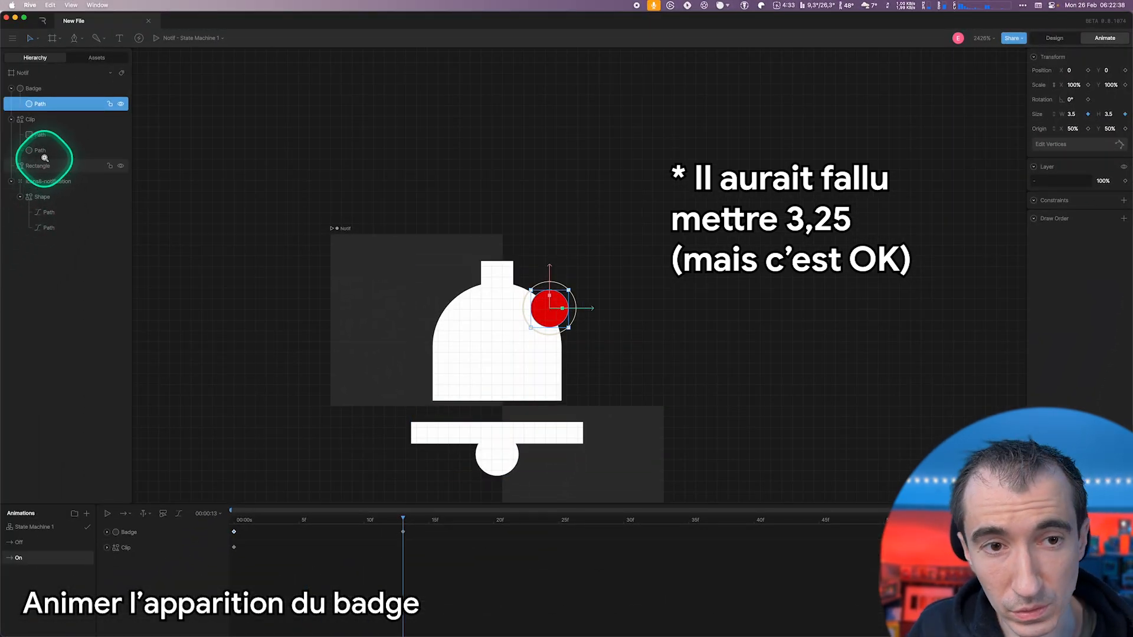
click(41, 153)
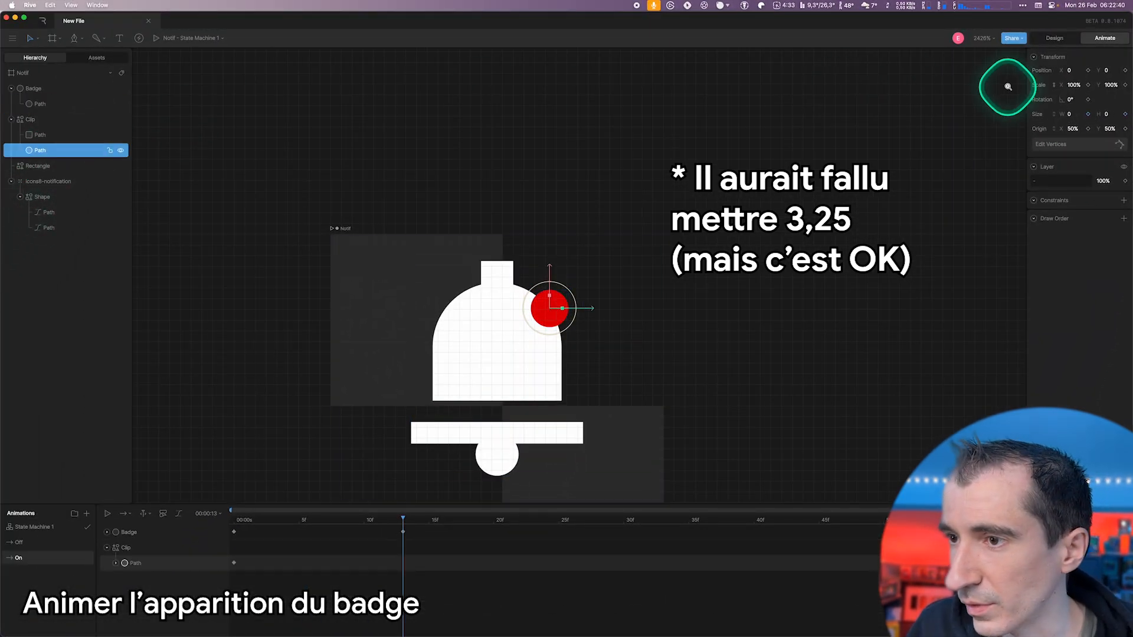
click(1089, 114)
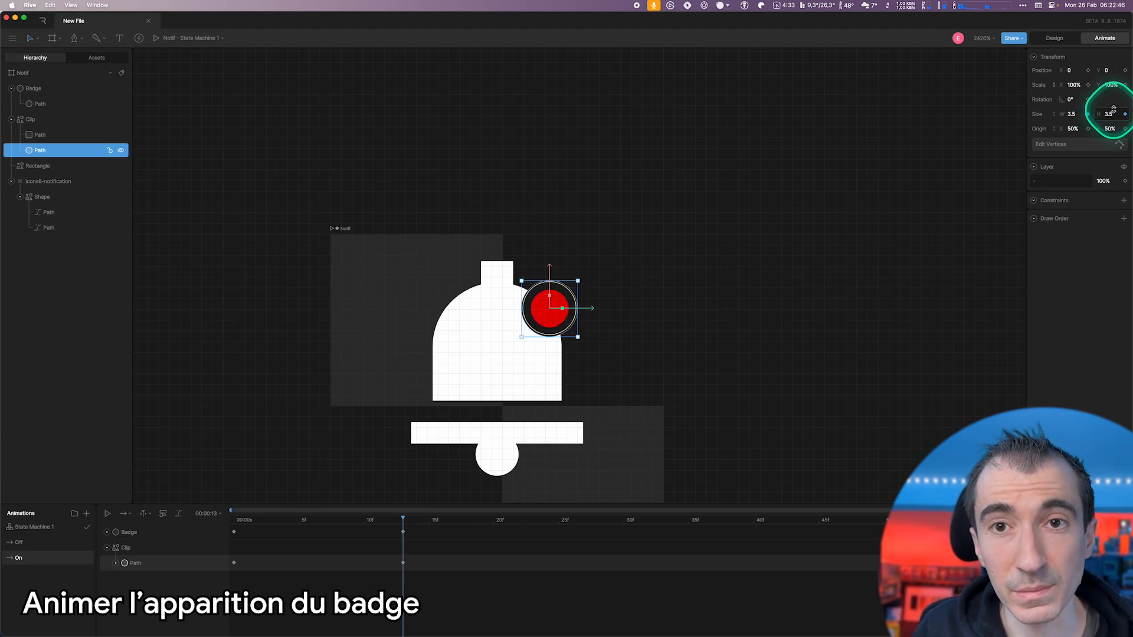
click(239, 520)
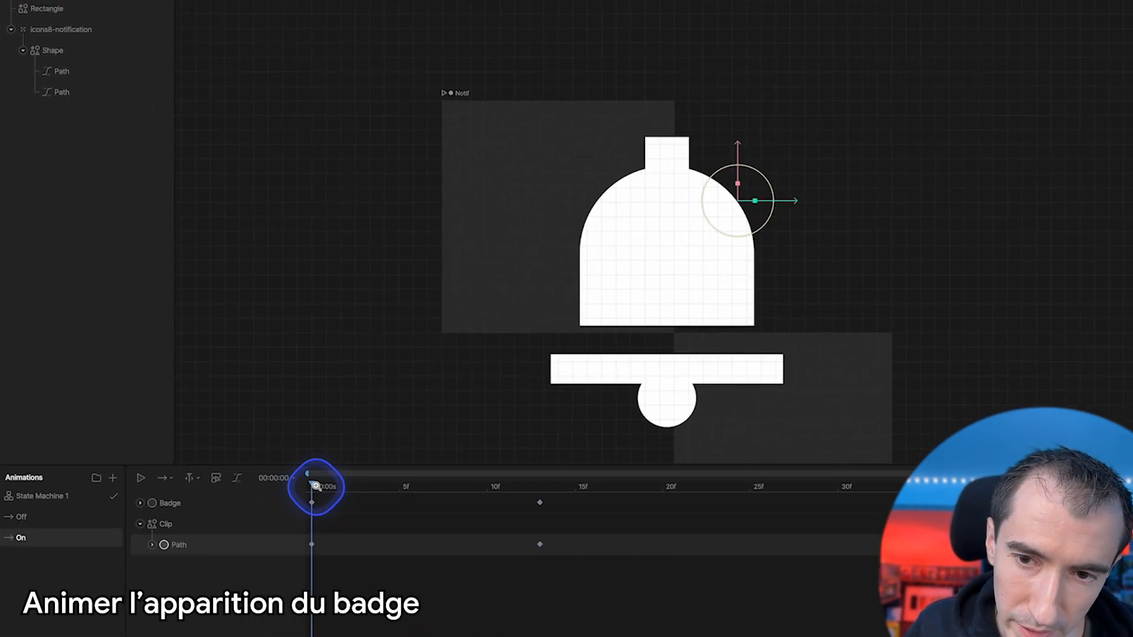
drag(317, 485, 540, 486)
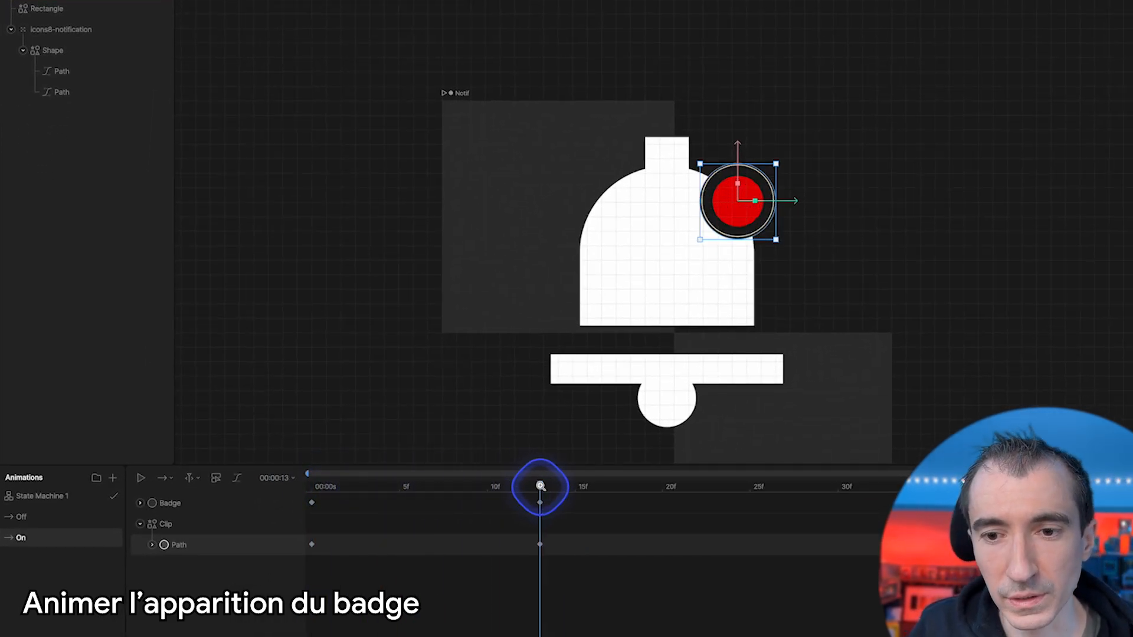
Step: Set the On animation's duration to 30 frames
click(270, 477)
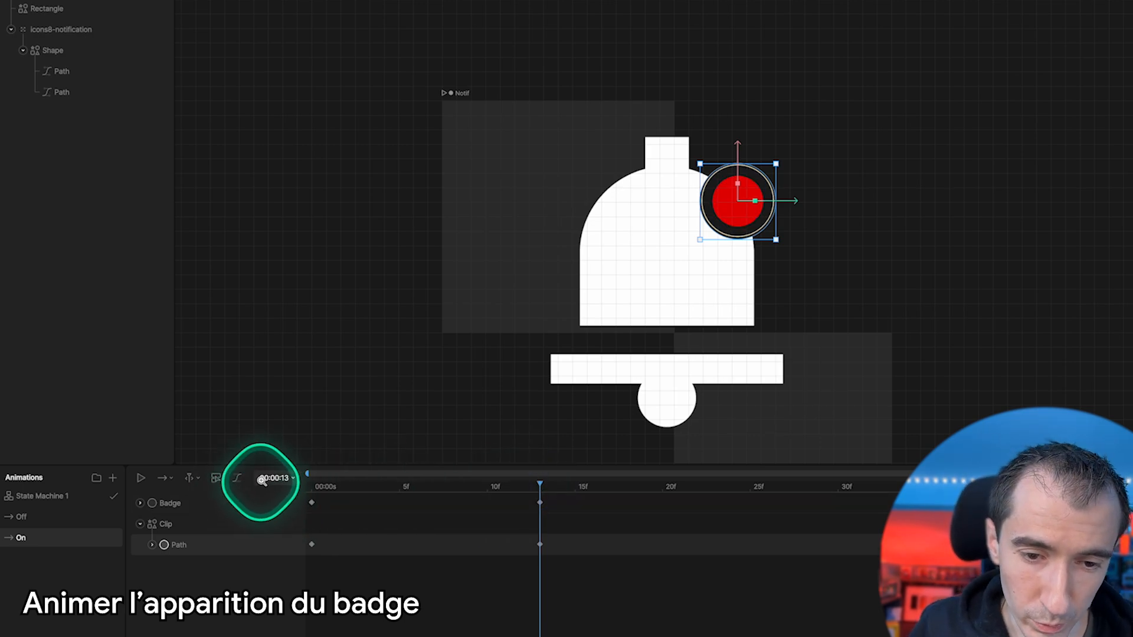
click(356, 527)
text(30)
key(Return)
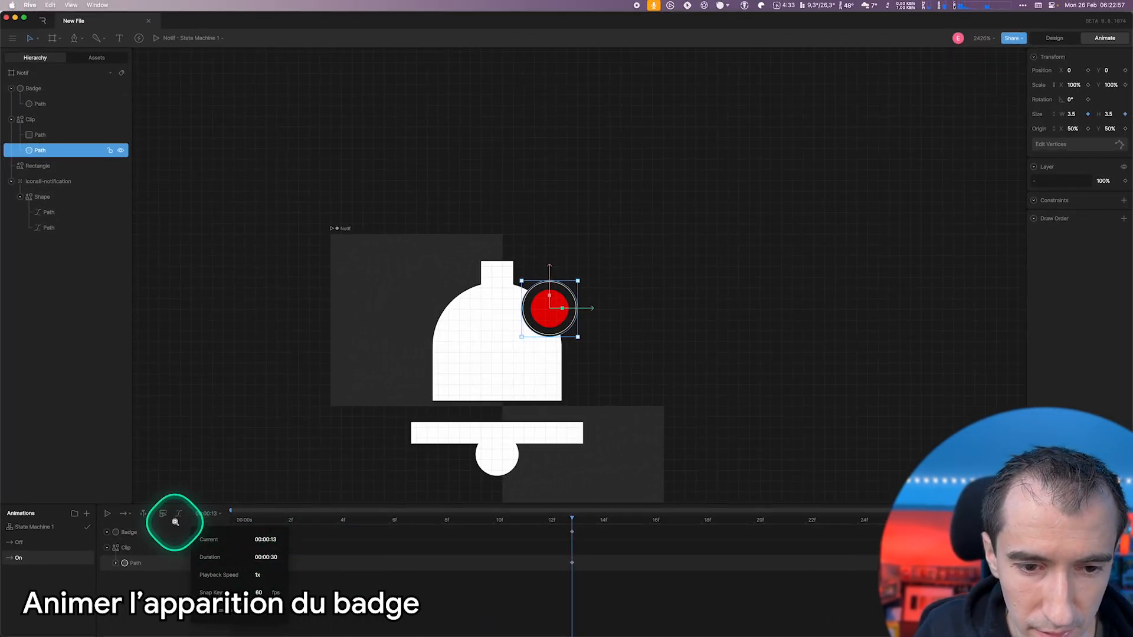
Step: Try the Loop and Ping Pong playback modes on the On animation and preview it
click(127, 514)
click(157, 560)
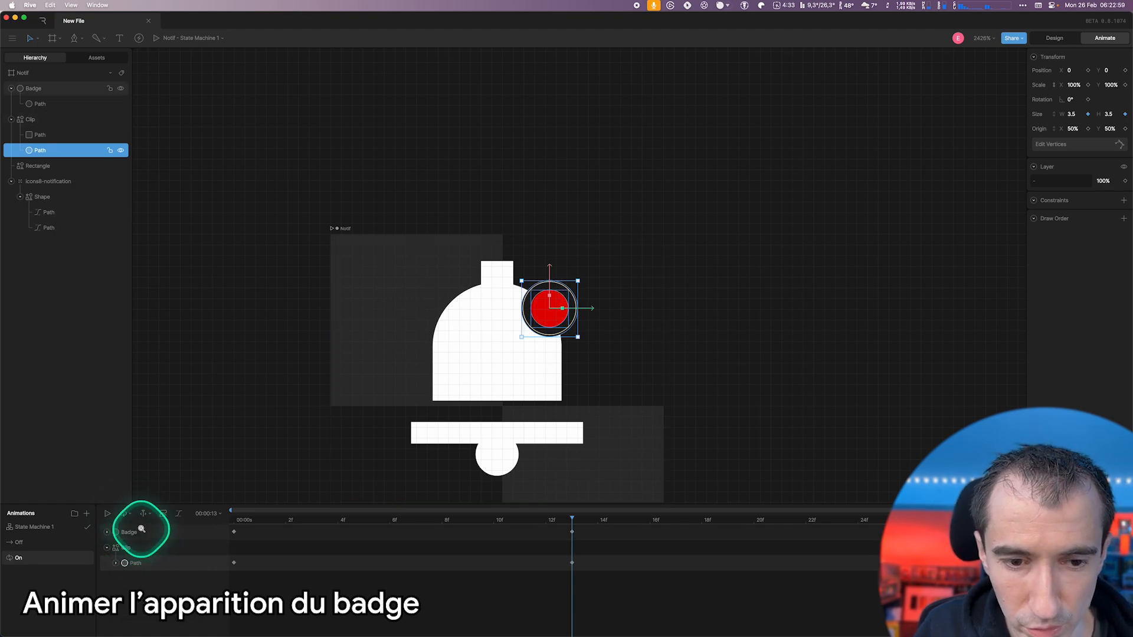
click(127, 514)
click(157, 575)
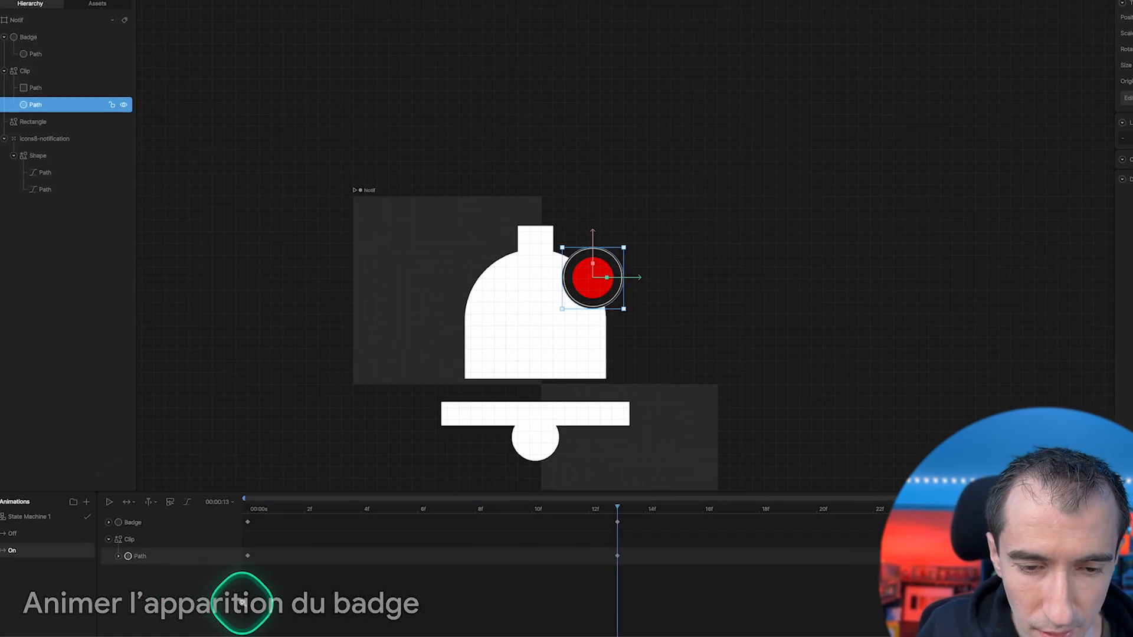
click(124, 513)
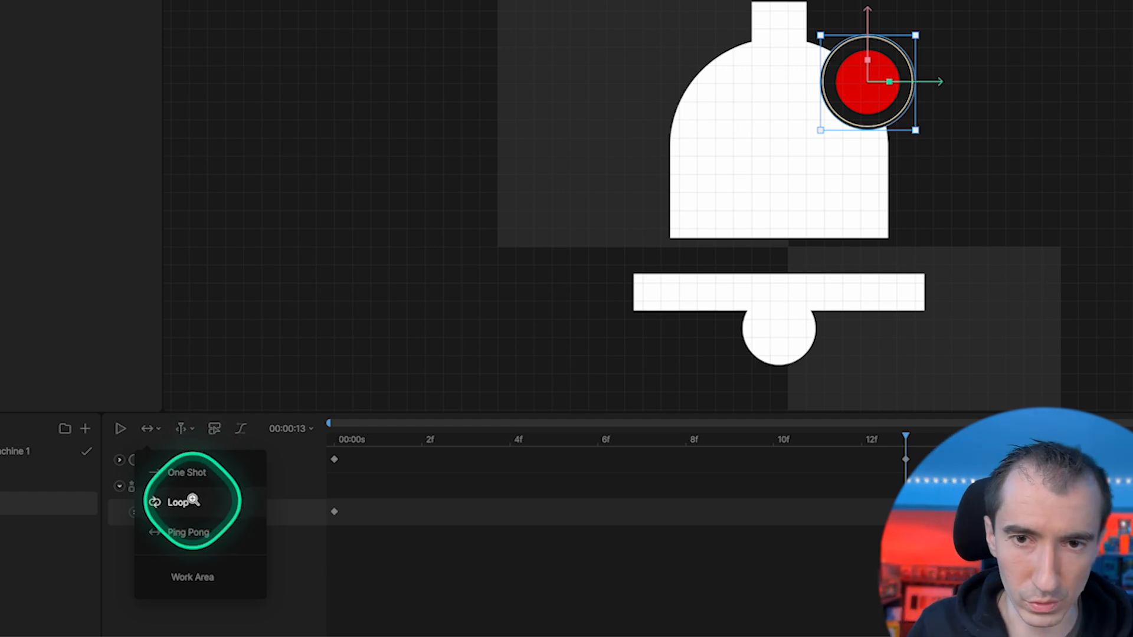
click(199, 534)
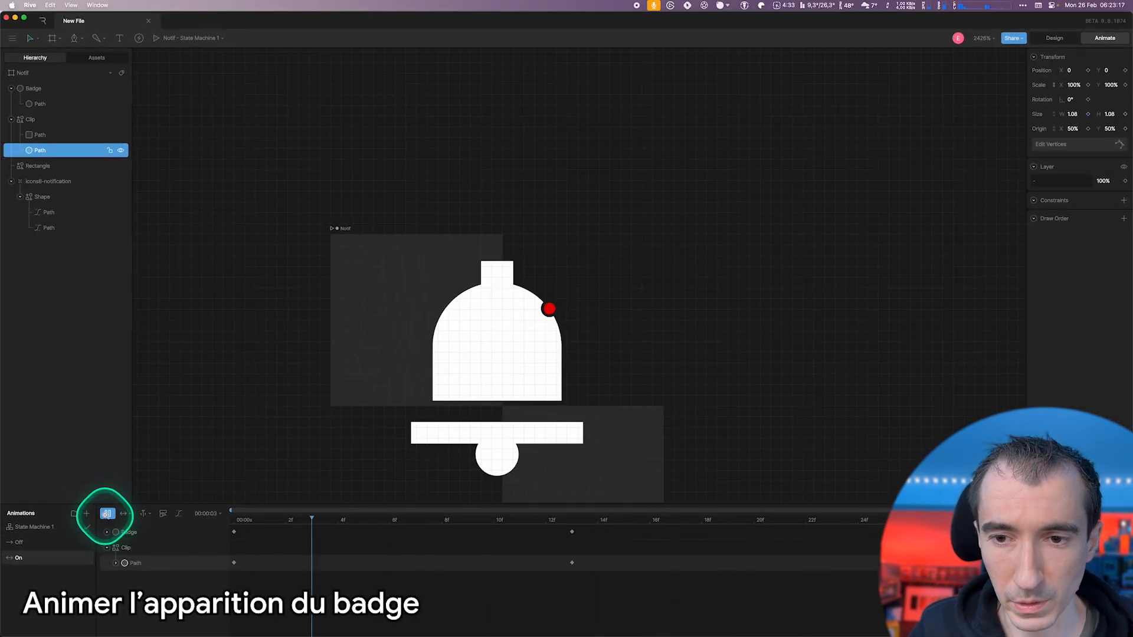
click(107, 514)
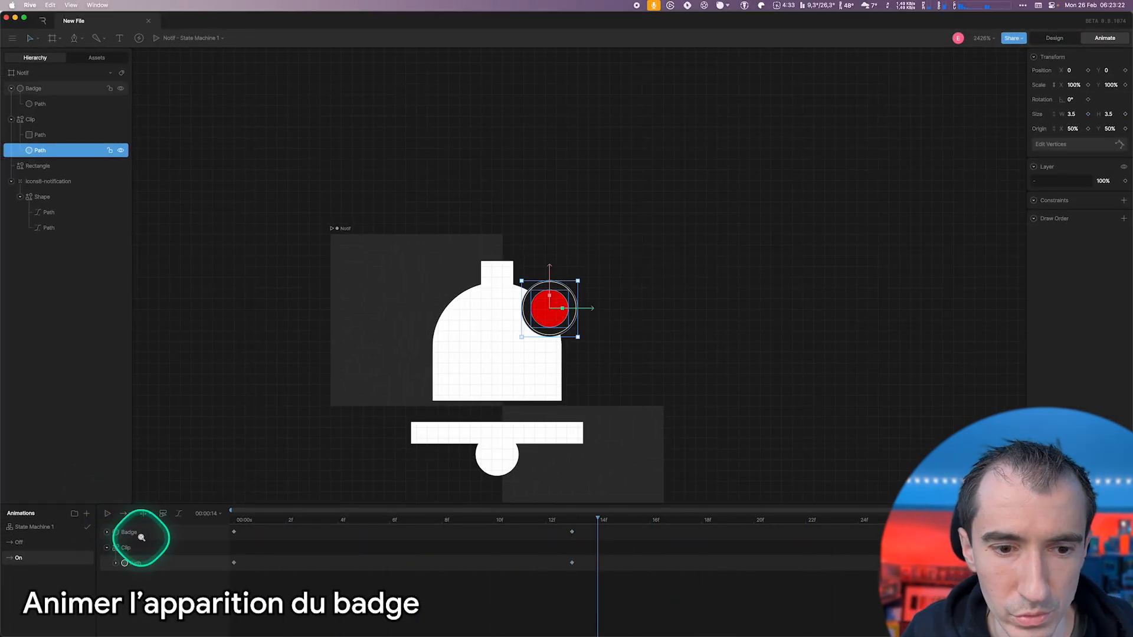
Step: Add the On animation to State Machine 1 beside Off and create a transition from Off to On
click(49, 527)
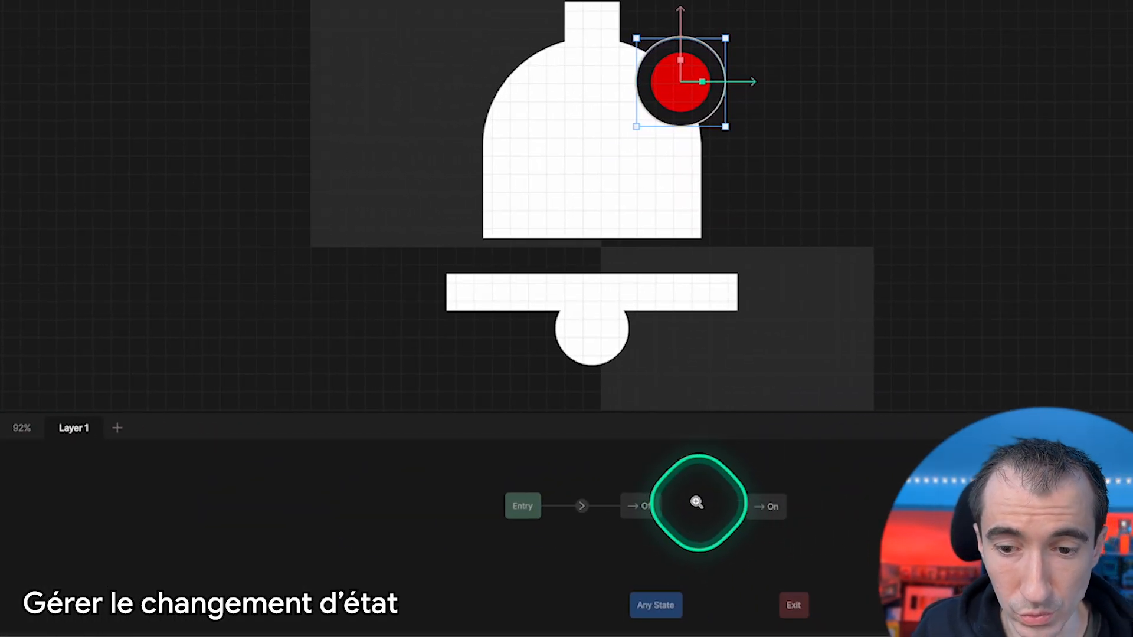
drag(662, 505, 754, 509)
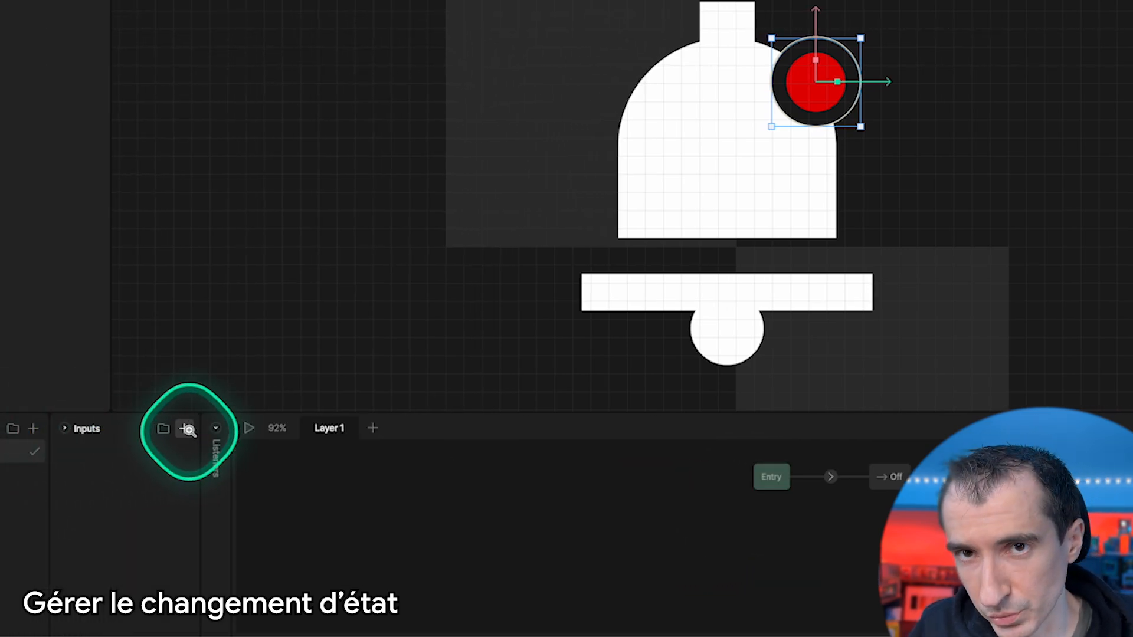
Step: Add a Boolean input named Notif to the state machine
click(186, 429)
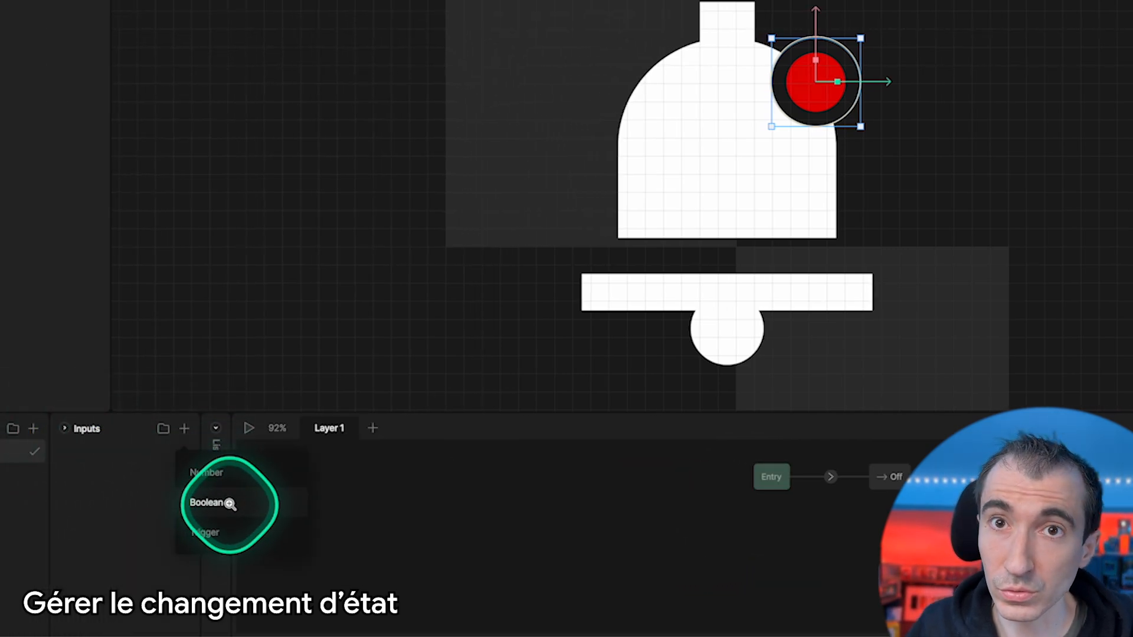
click(230, 504)
double_click(80, 452)
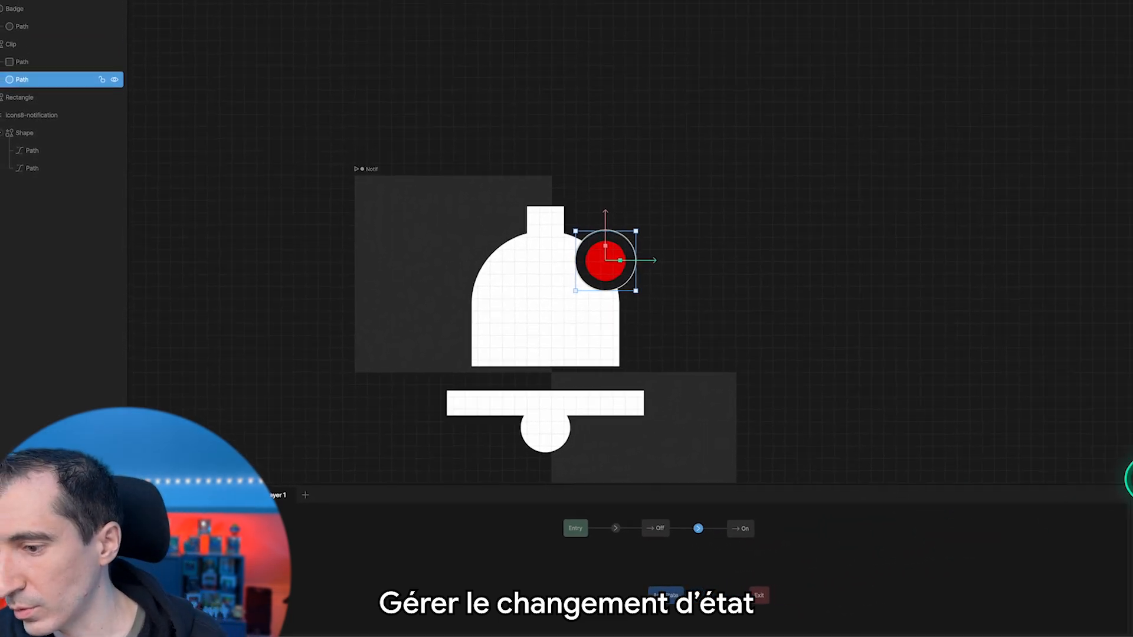
Step: Add a condition to the Off to On transition requiring Notif to be true
click(1124, 576)
click(1059, 589)
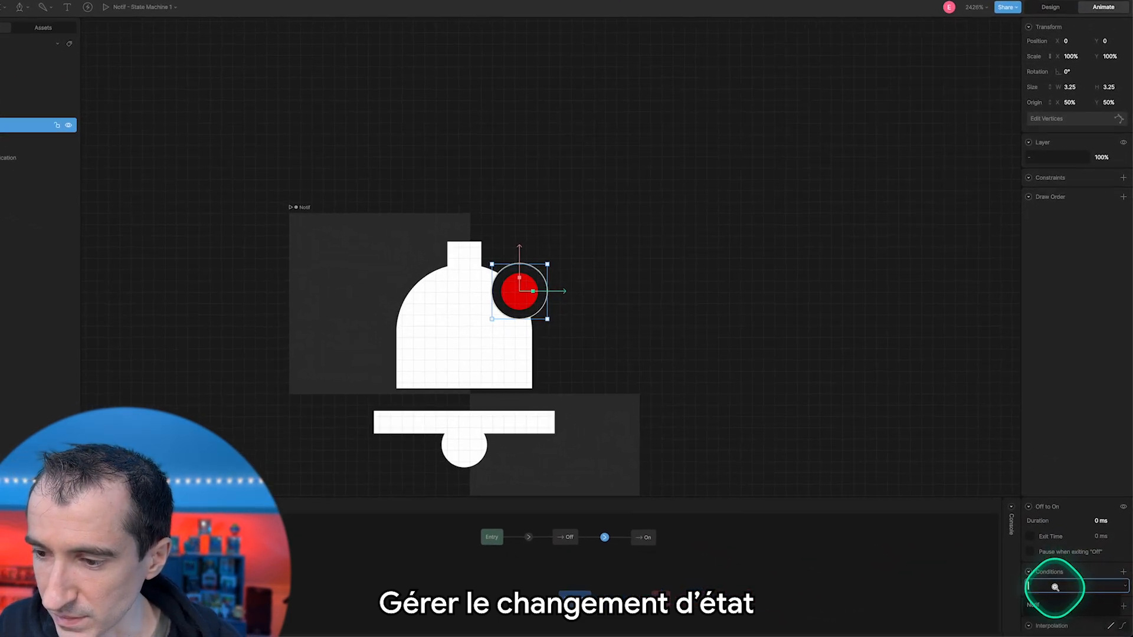
click(1049, 604)
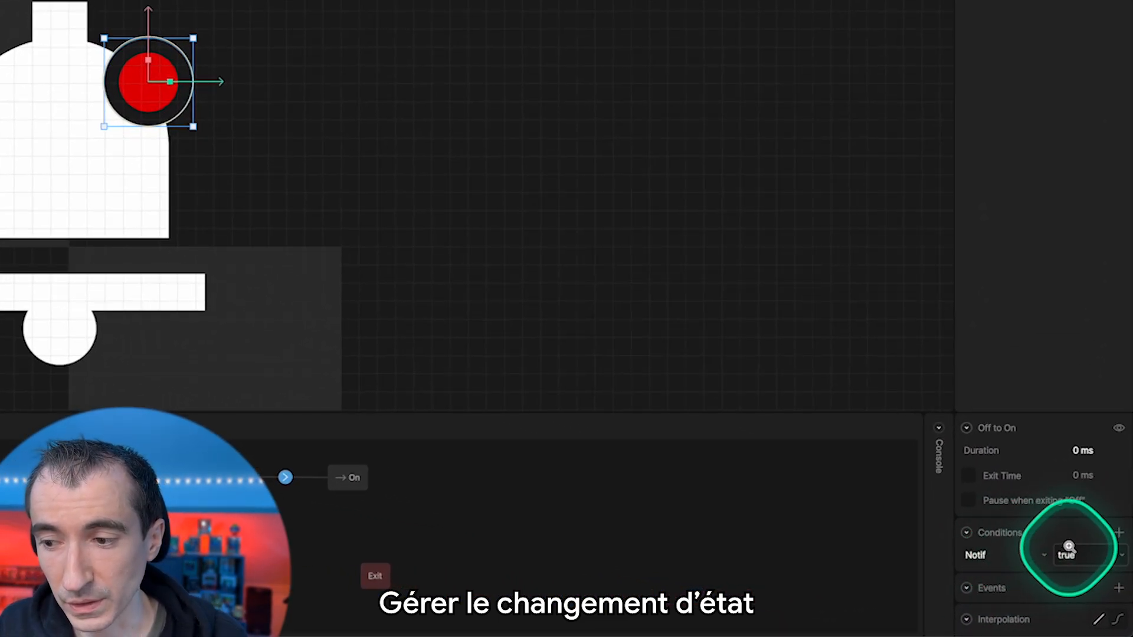
Step: Create a return transition from On to Off and set its condition to Notif false
drag(330, 482, 245, 482)
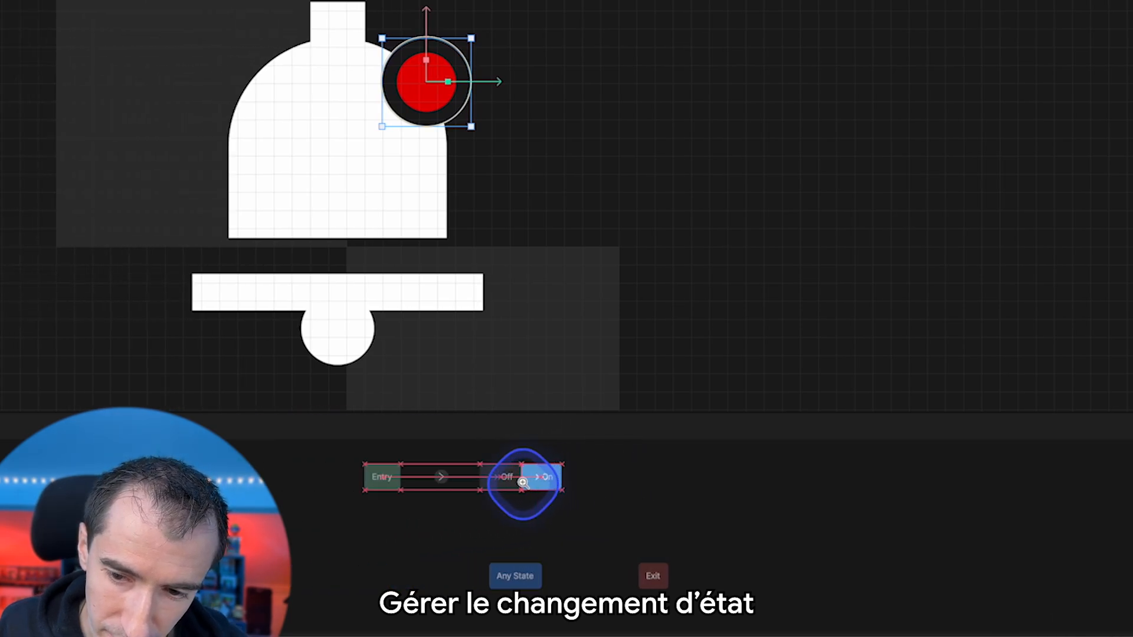
drag(523, 482, 496, 489)
click(555, 485)
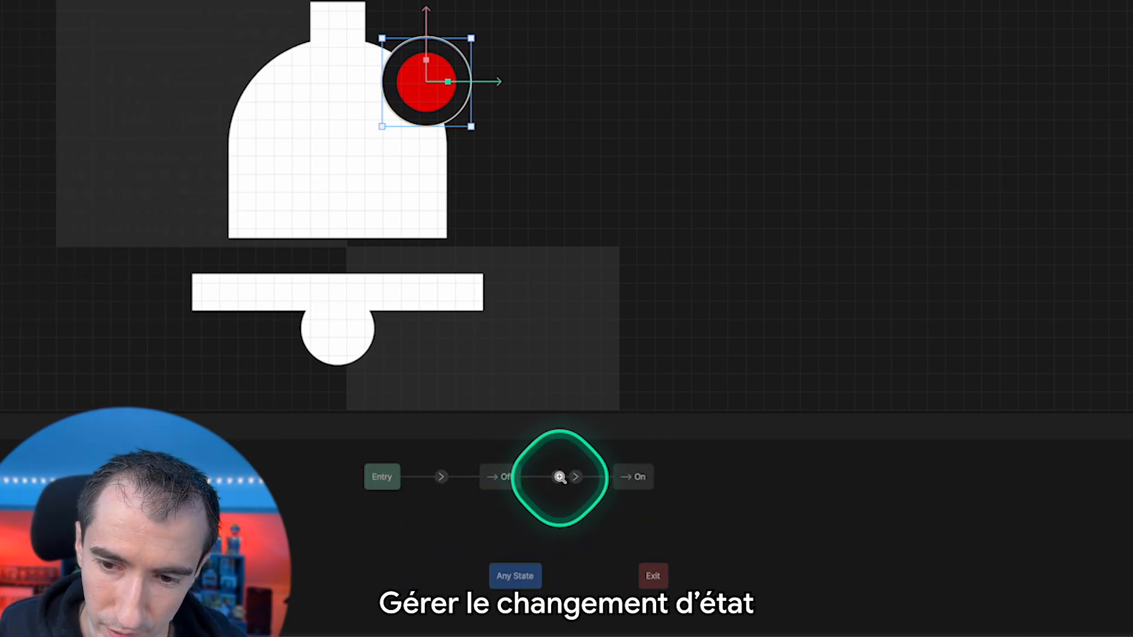
click(1048, 546)
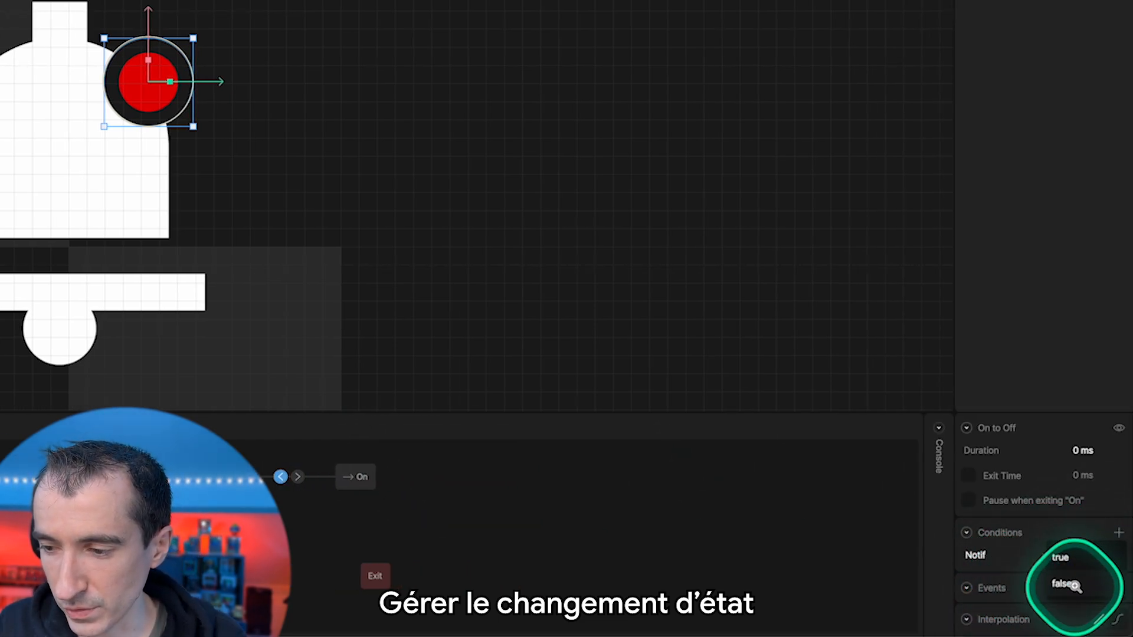
click(1076, 586)
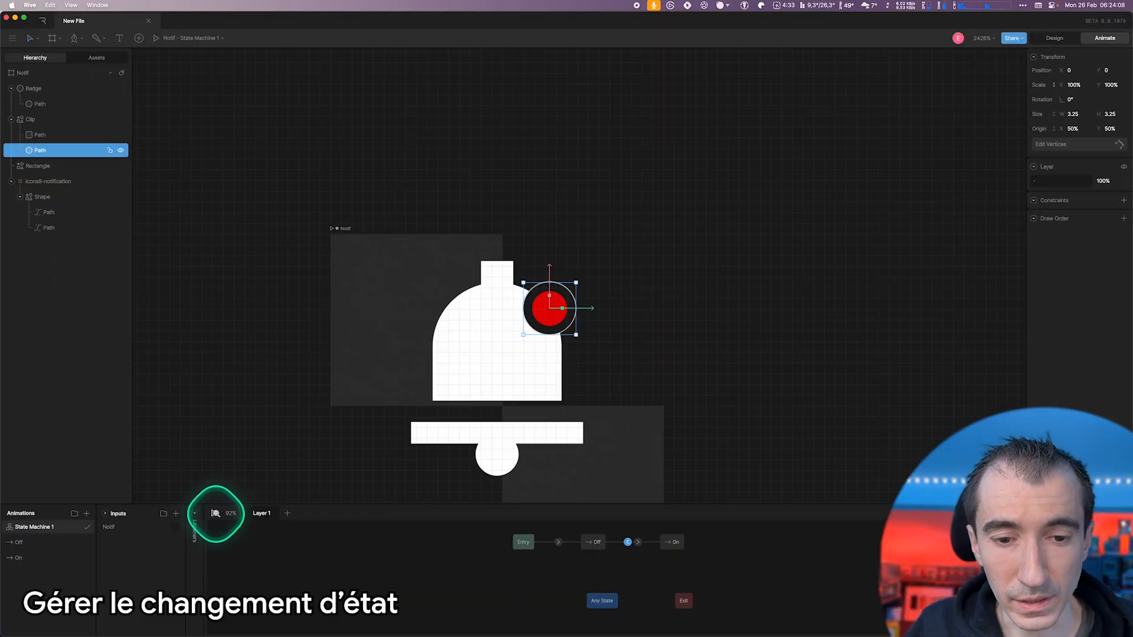
Step: Play the state machine and switch the Notif input on and off to test both transitions
key(space)
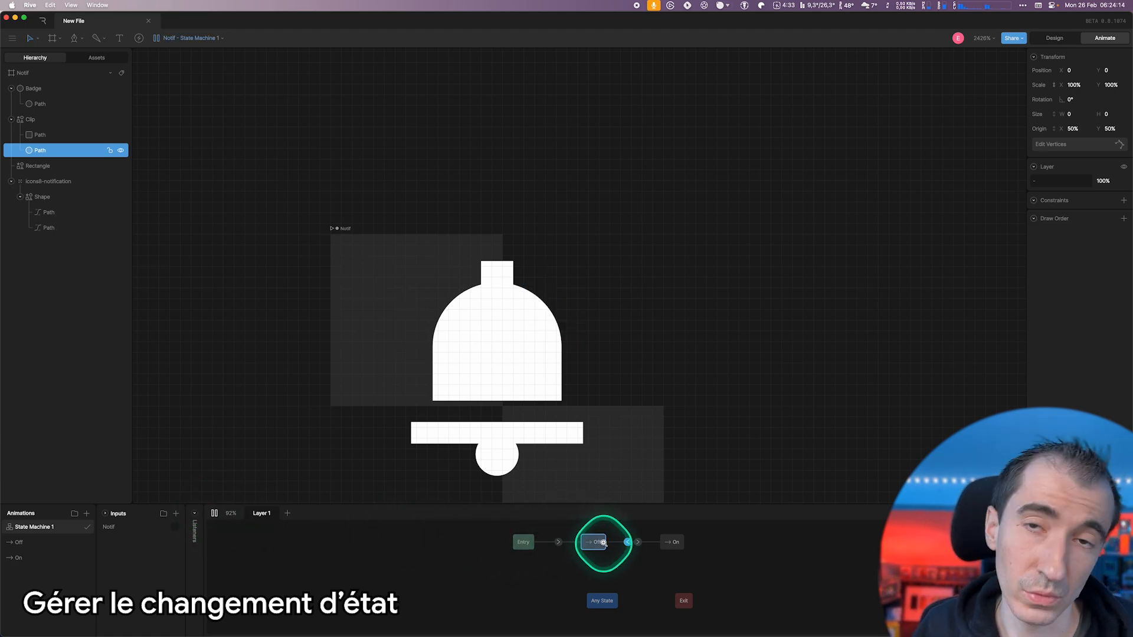
click(176, 527)
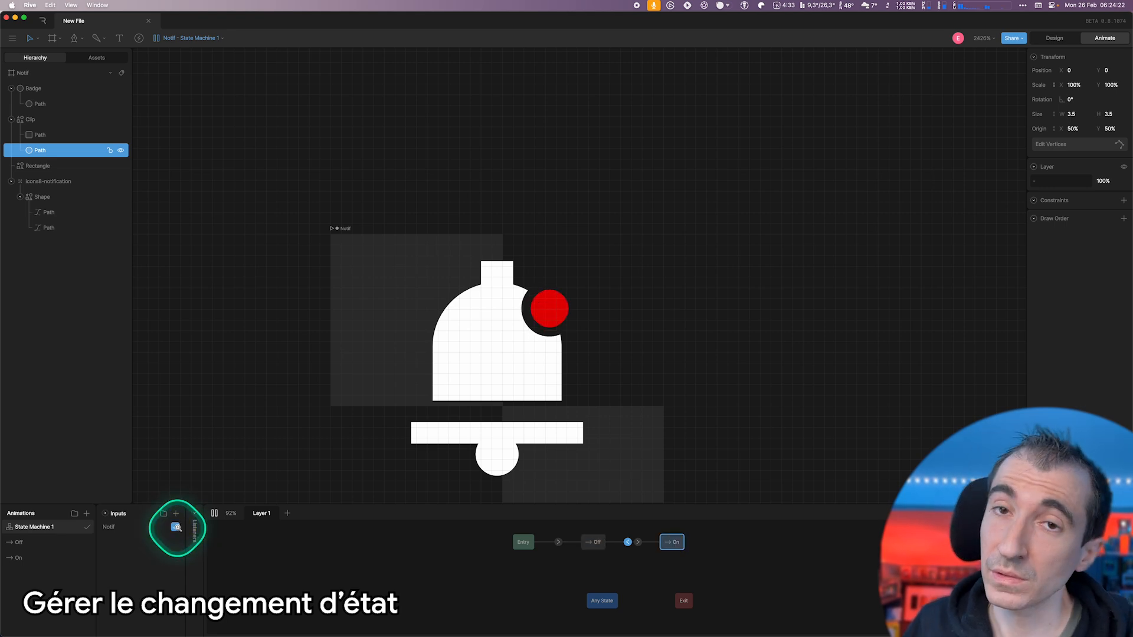
click(176, 527)
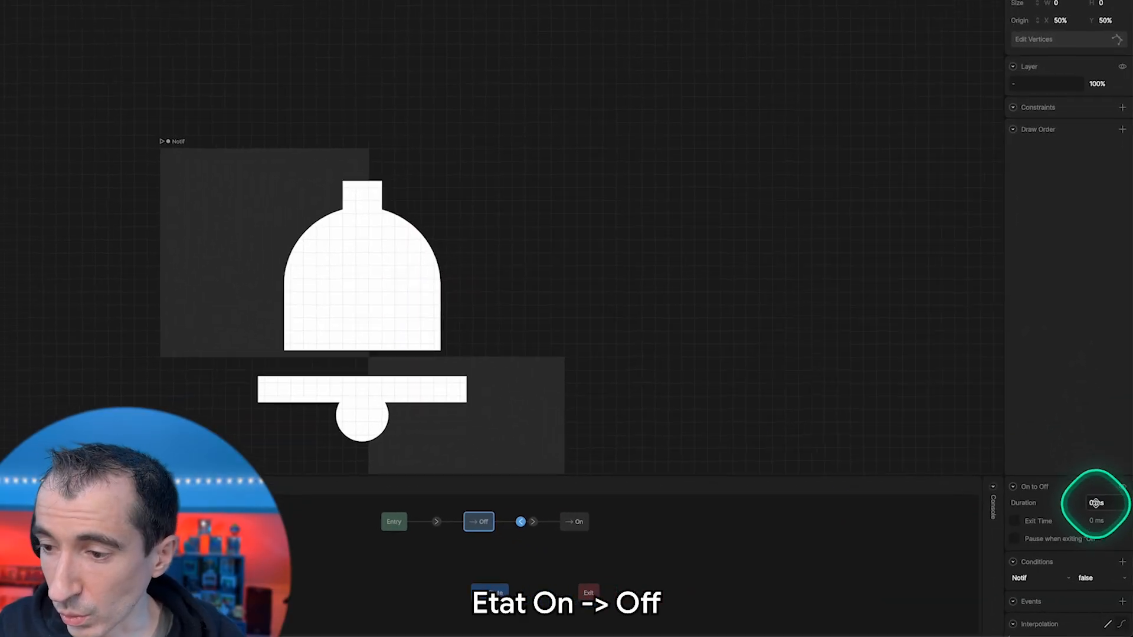
Step: Set the On to Off transition's duration to 200 ms and toggle the Notif input on and off to test it
click(1102, 527)
text(200)
key(Return)
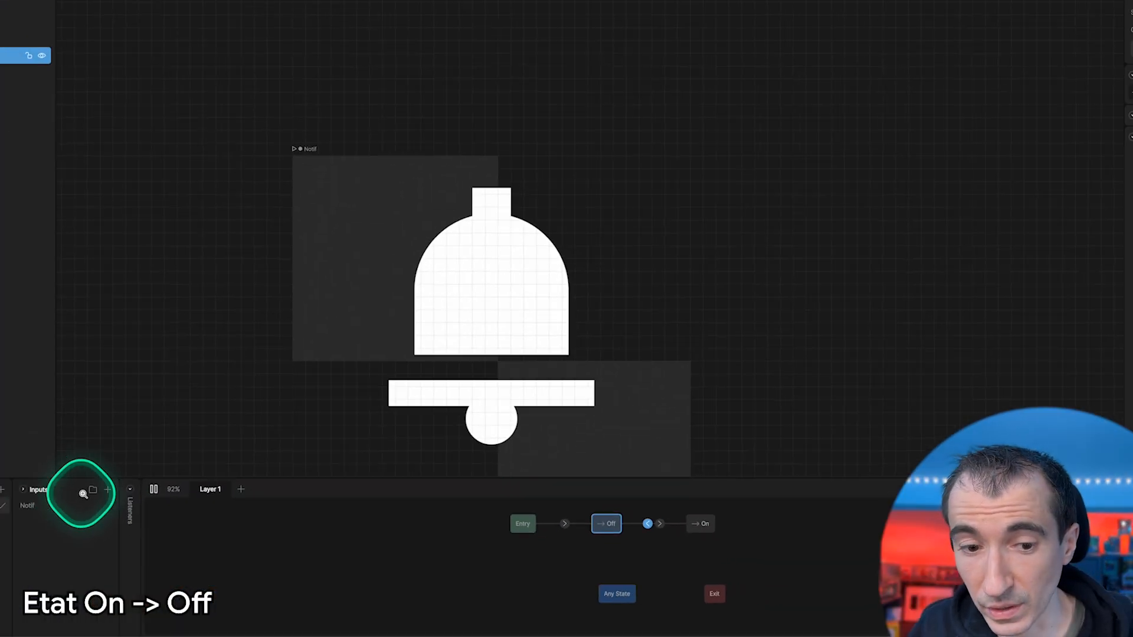
click(176, 527)
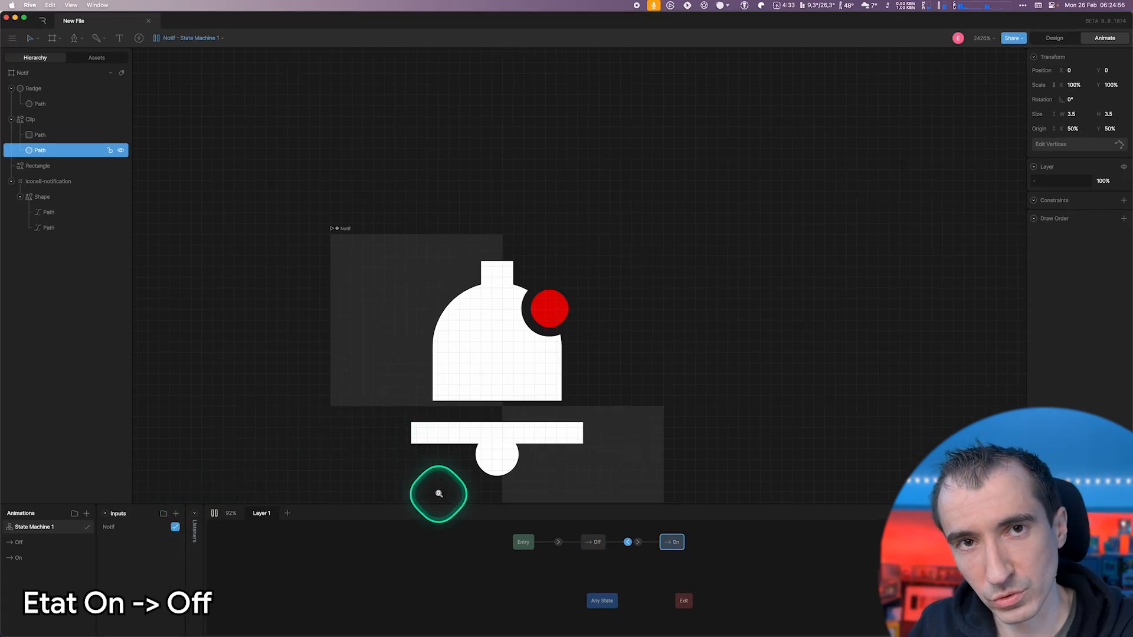
click(175, 527)
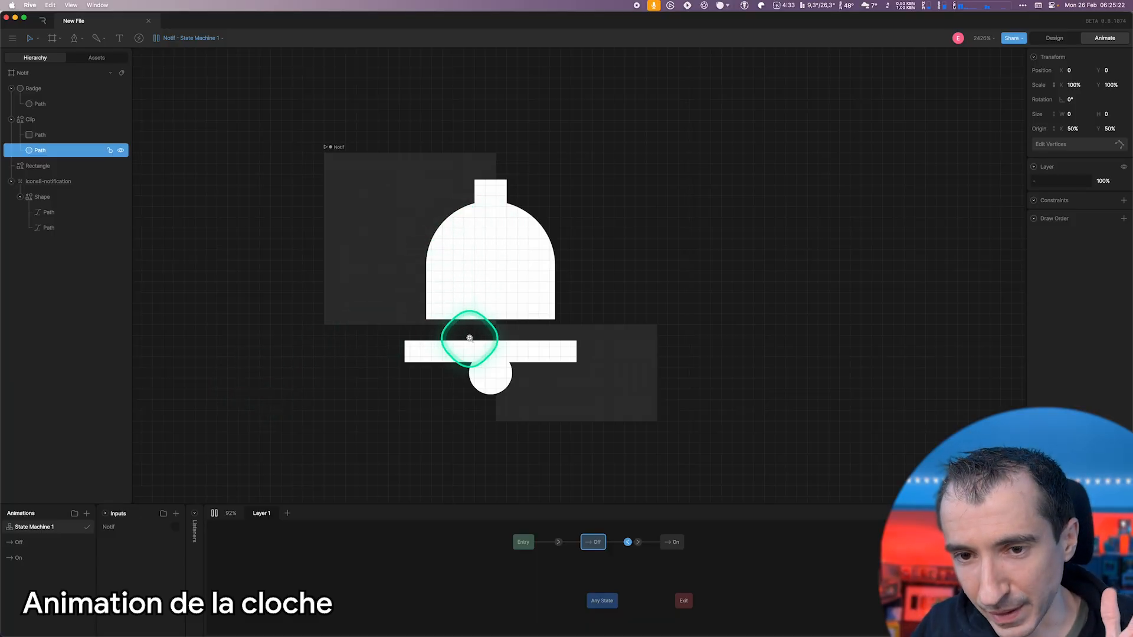
Step: Set the On animation's duration to 00:01:30 and fit more of its timeline in view
click(22, 557)
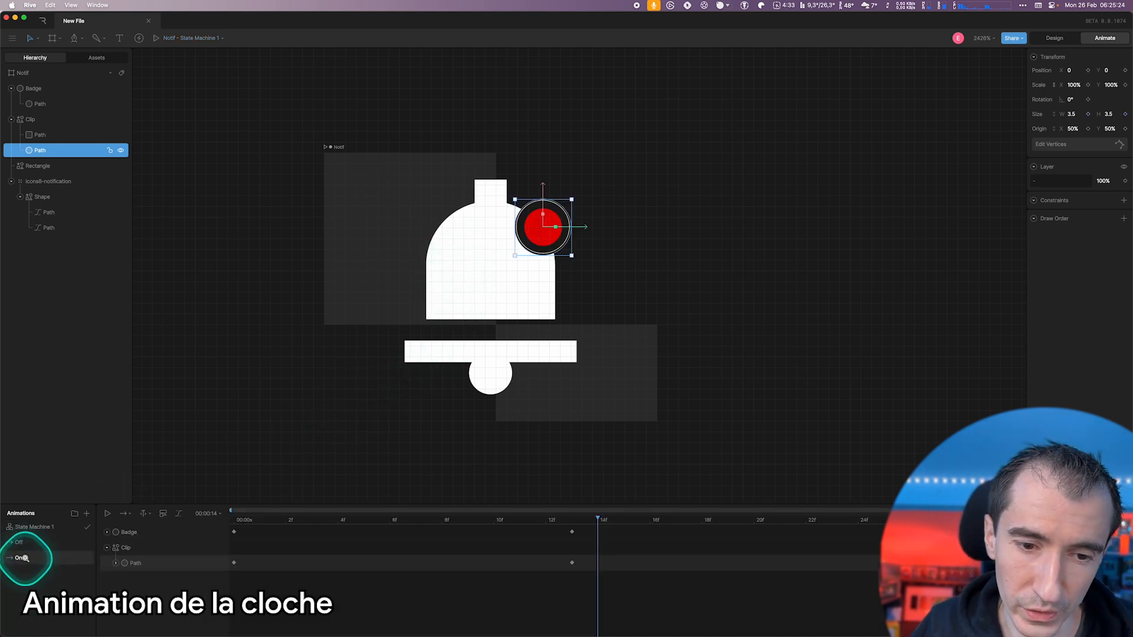
click(208, 513)
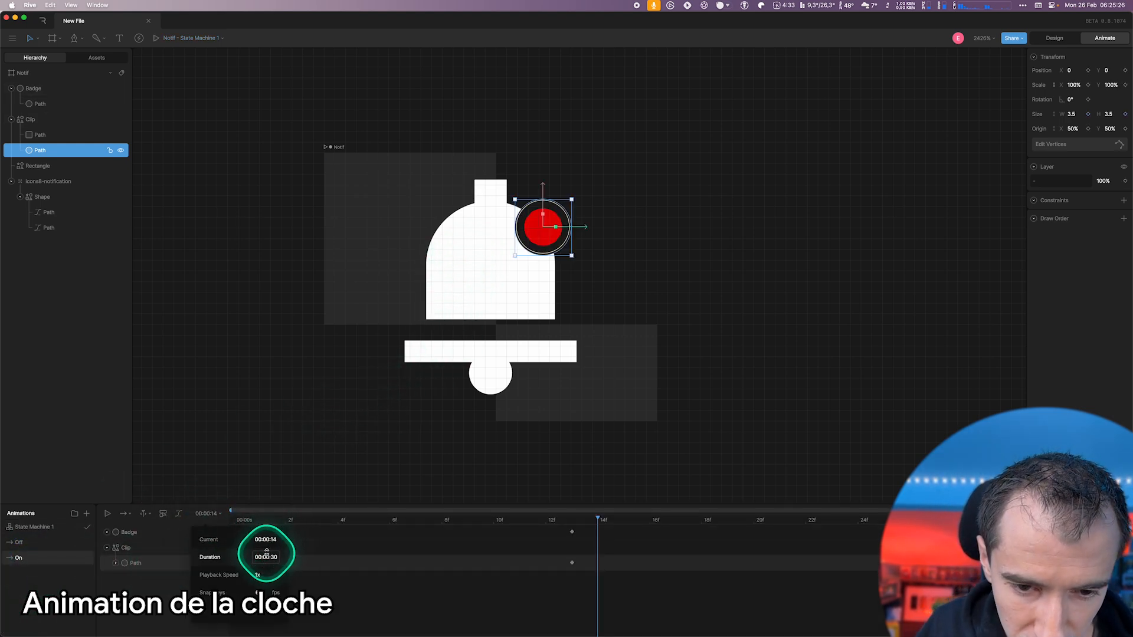
click(266, 555)
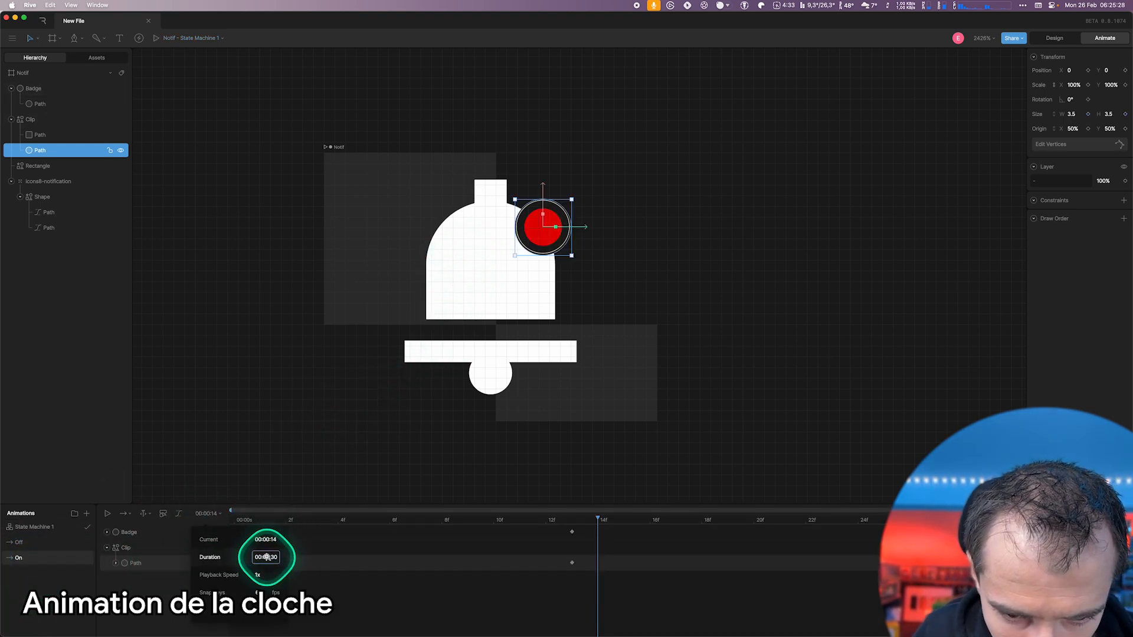
text(1)
key(Return)
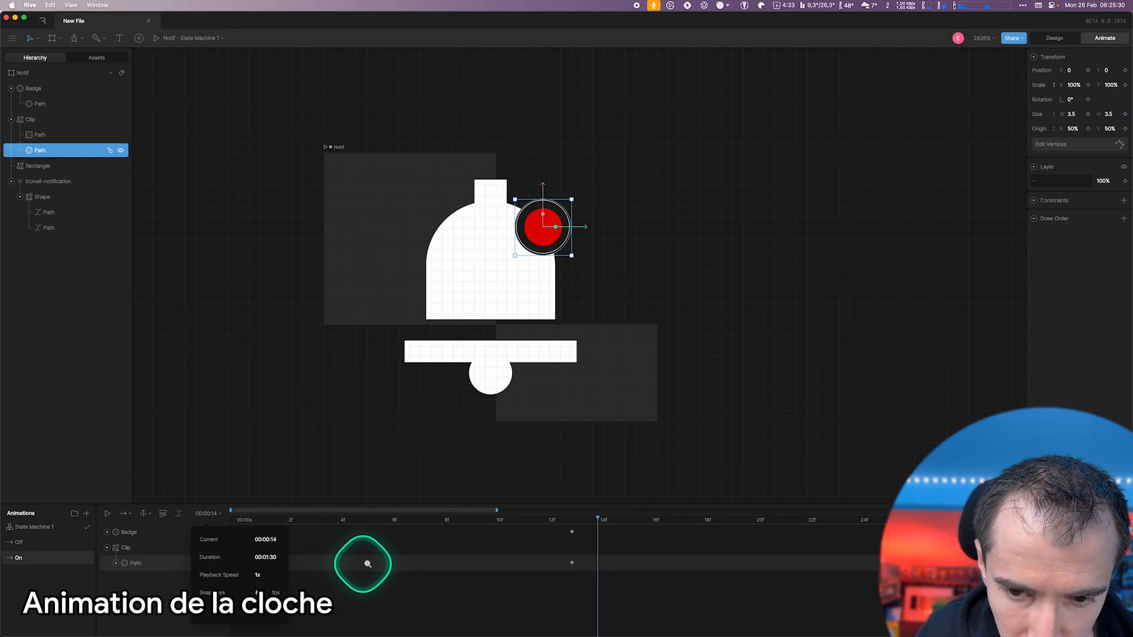
click(409, 596)
scroll(396, 596, down, 1)
scroll(396, 596, down, 3)
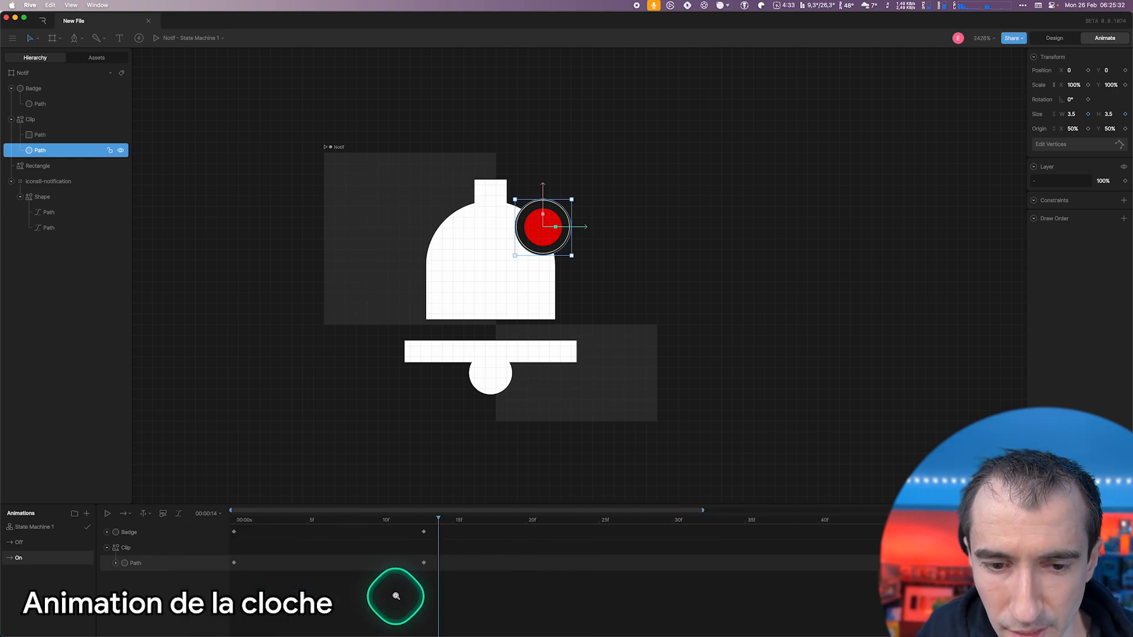
Step: Try rotating the icons8-notification group by 25° in the On animation, then undo it
click(514, 292)
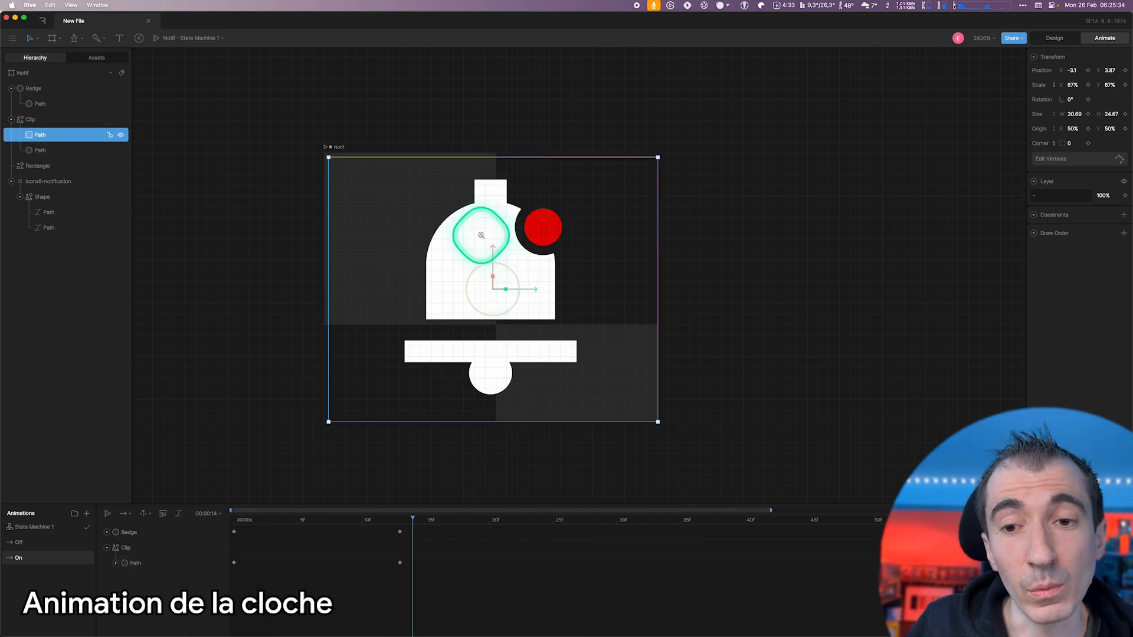
click(50, 181)
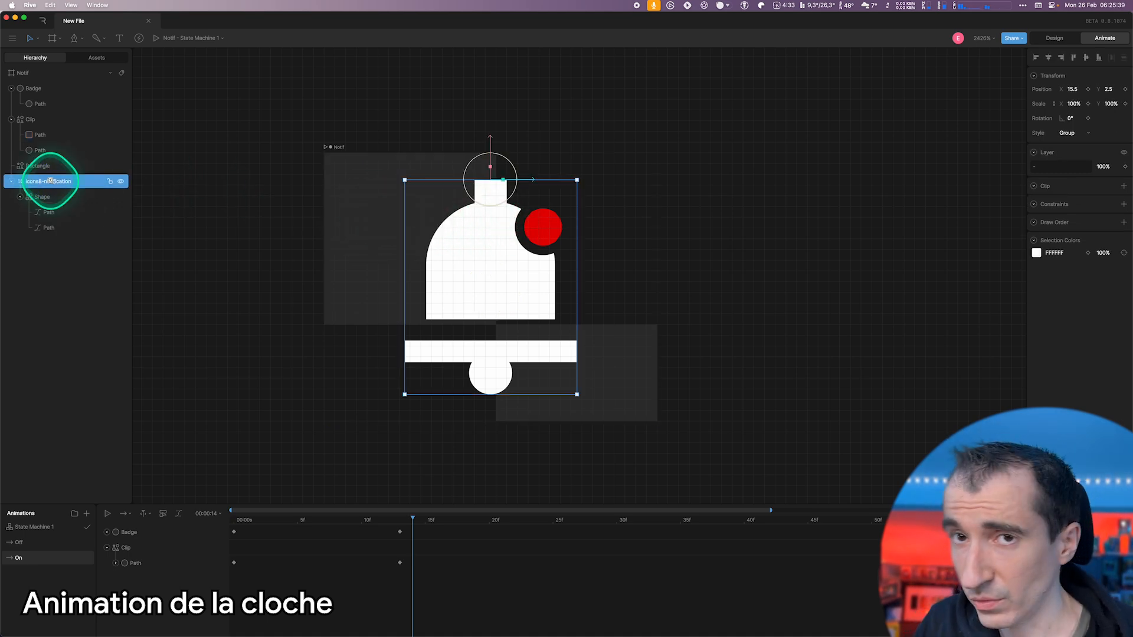
click(1072, 117)
text(25)
key(Return)
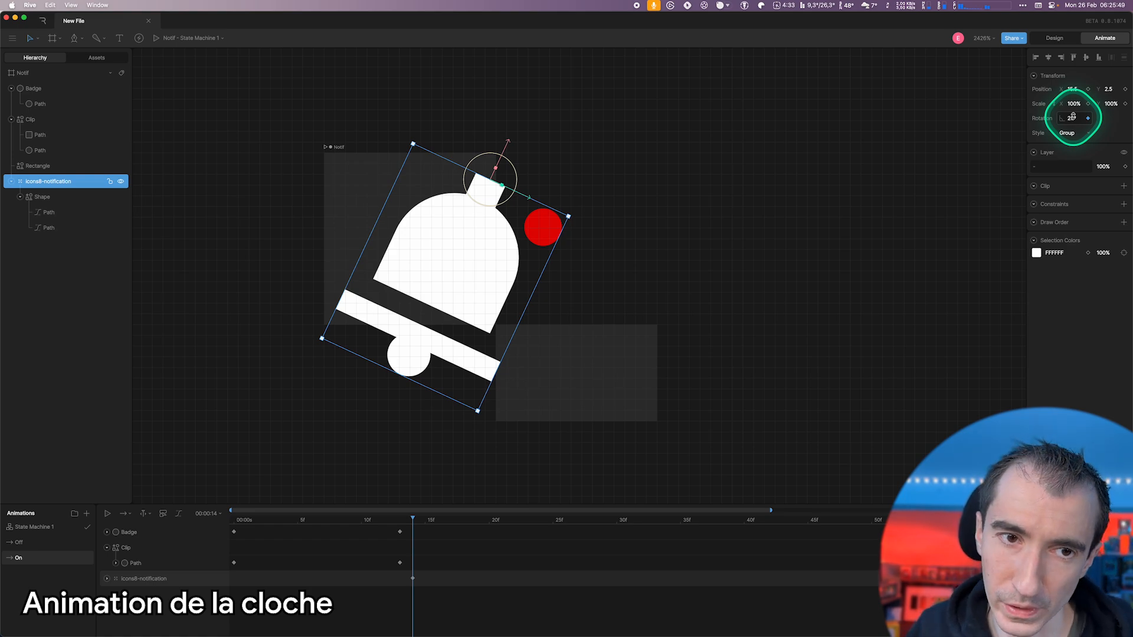
key(super+z)
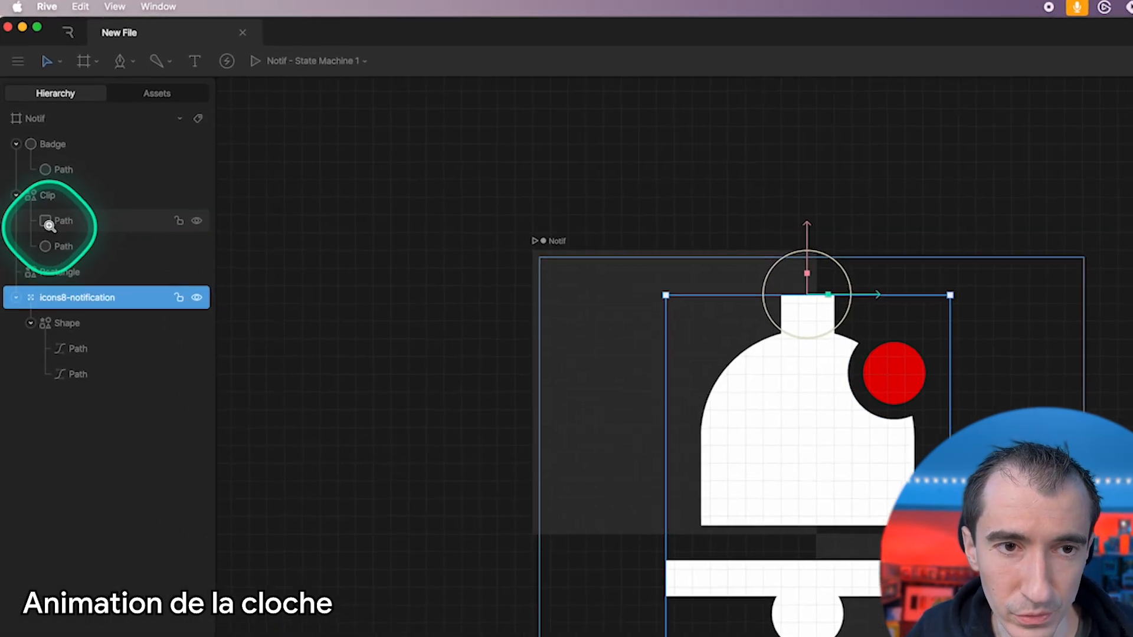
Step: Nest the Clip and Badge shapes inside the icons8-notification group and delete the leftover Rectangle
drag(50, 194, 71, 306)
drag(55, 145, 62, 222)
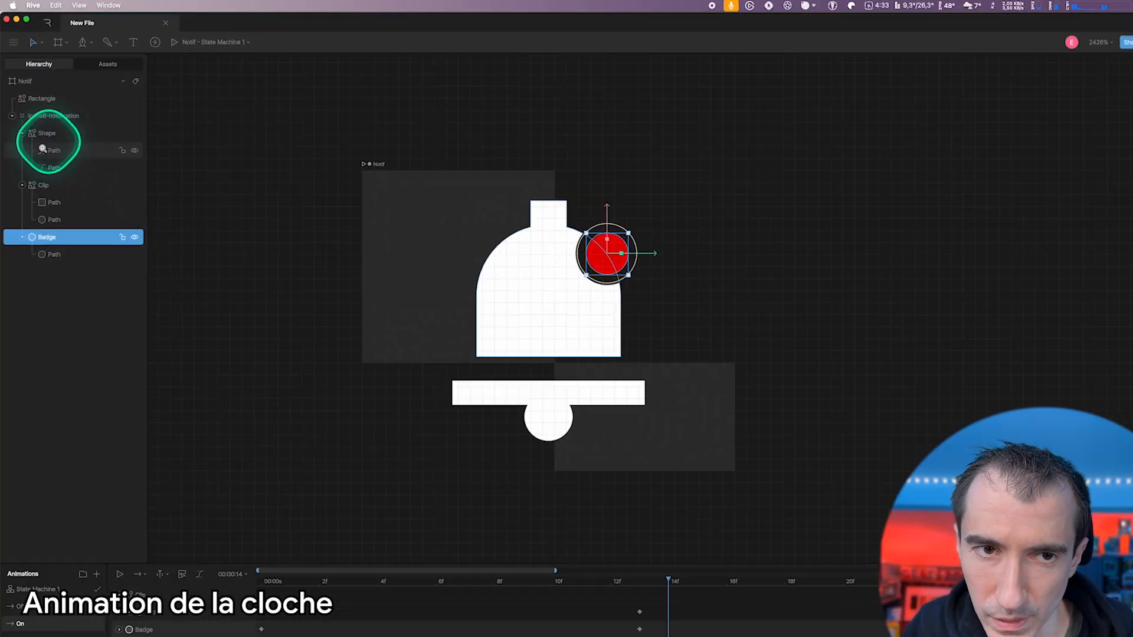
click(83, 174)
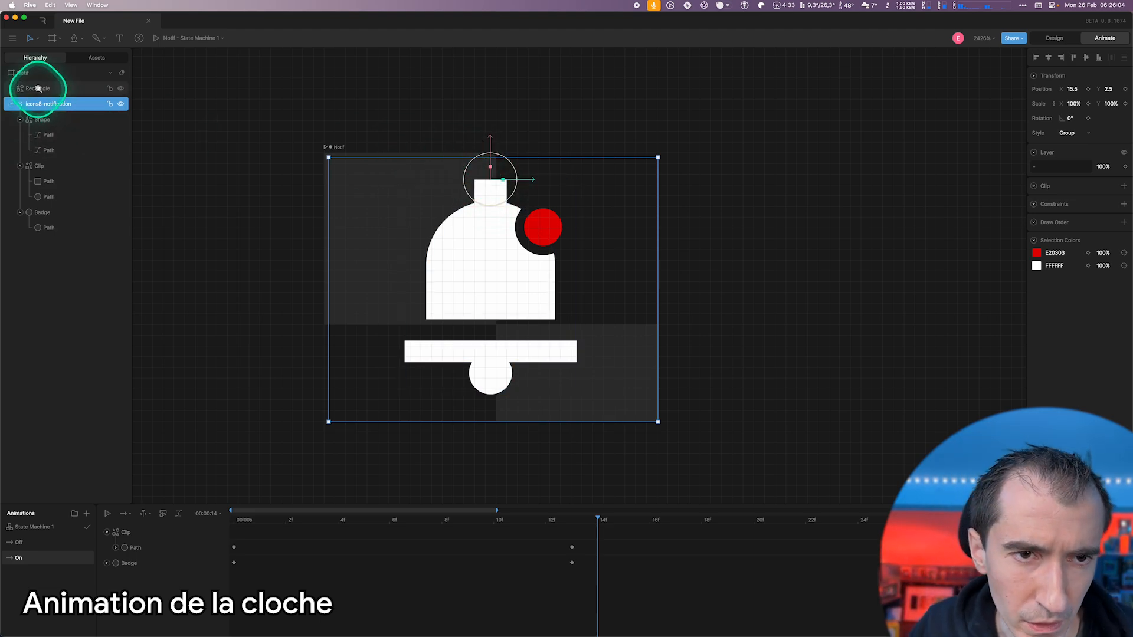
Step: Try a rotation of -25° on the regrouped icons8-notification bell, then undo it
click(1076, 118)
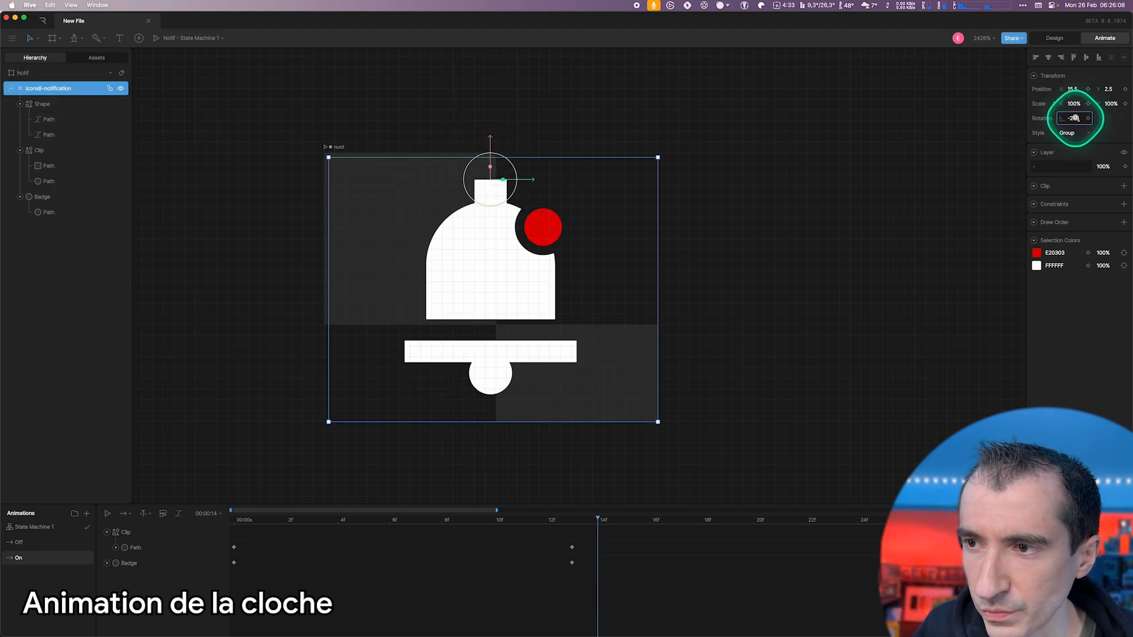
text(-25)
key(Return)
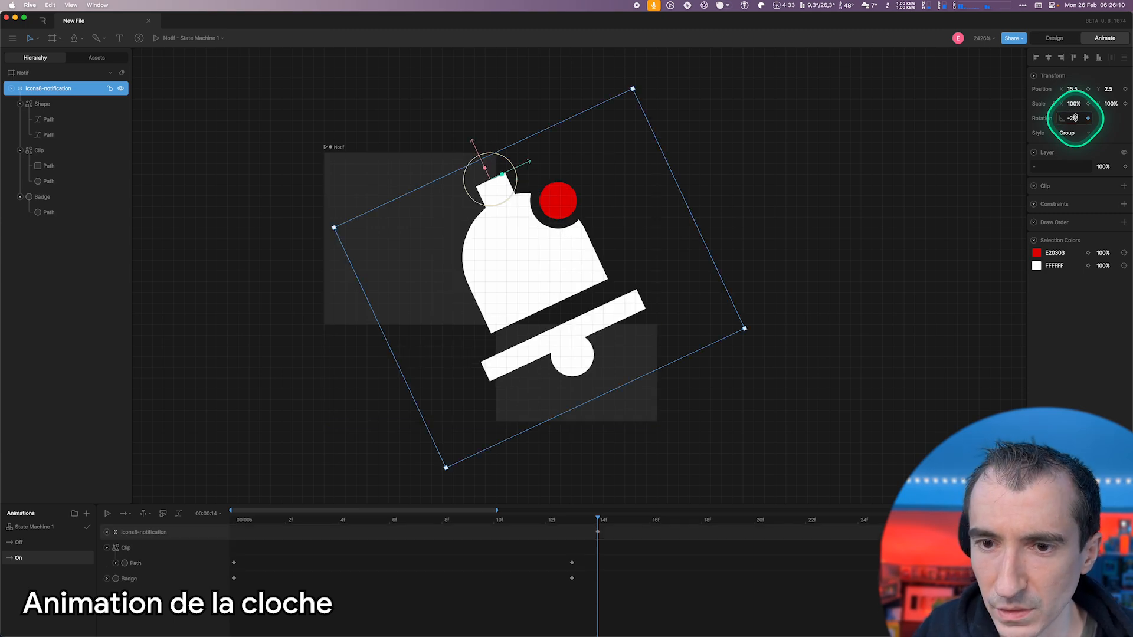
key(super+z)
Step: Key the icons8-notification group's unrotated position at frame 13 and set its rotation to 25° at frame 23
scroll(595, 547, down, 3)
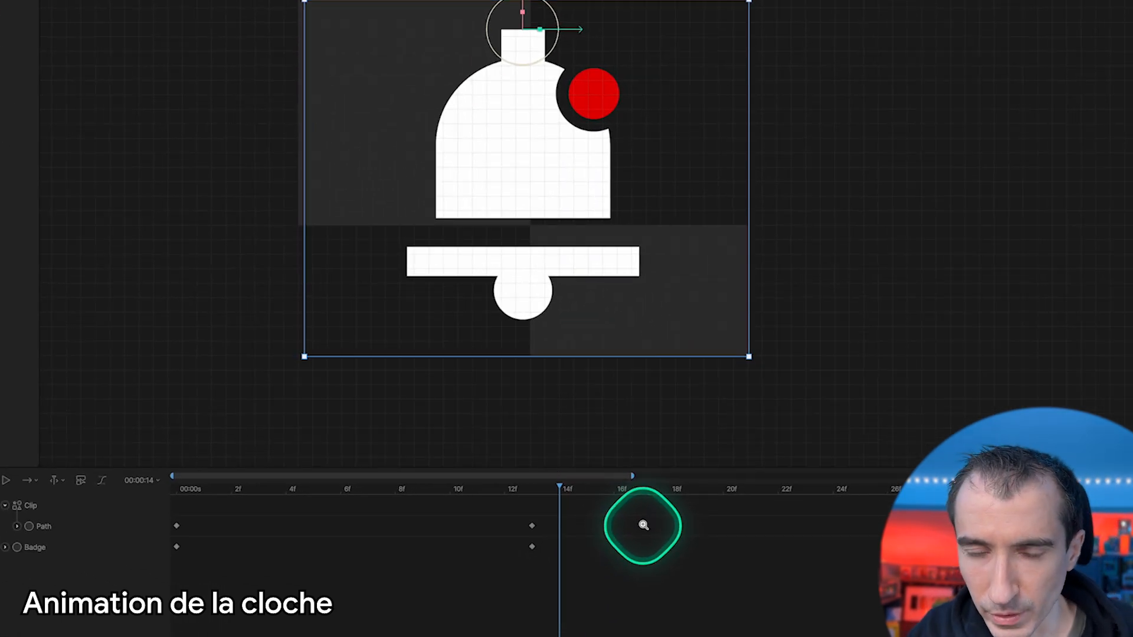
click(532, 489)
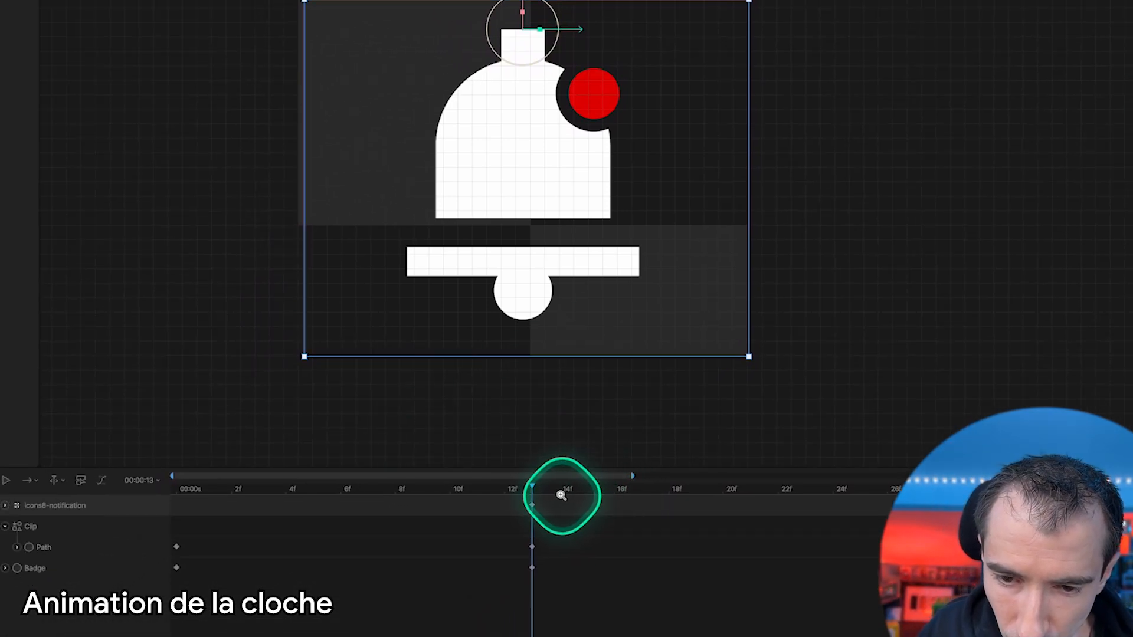
drag(732, 490, 797, 492)
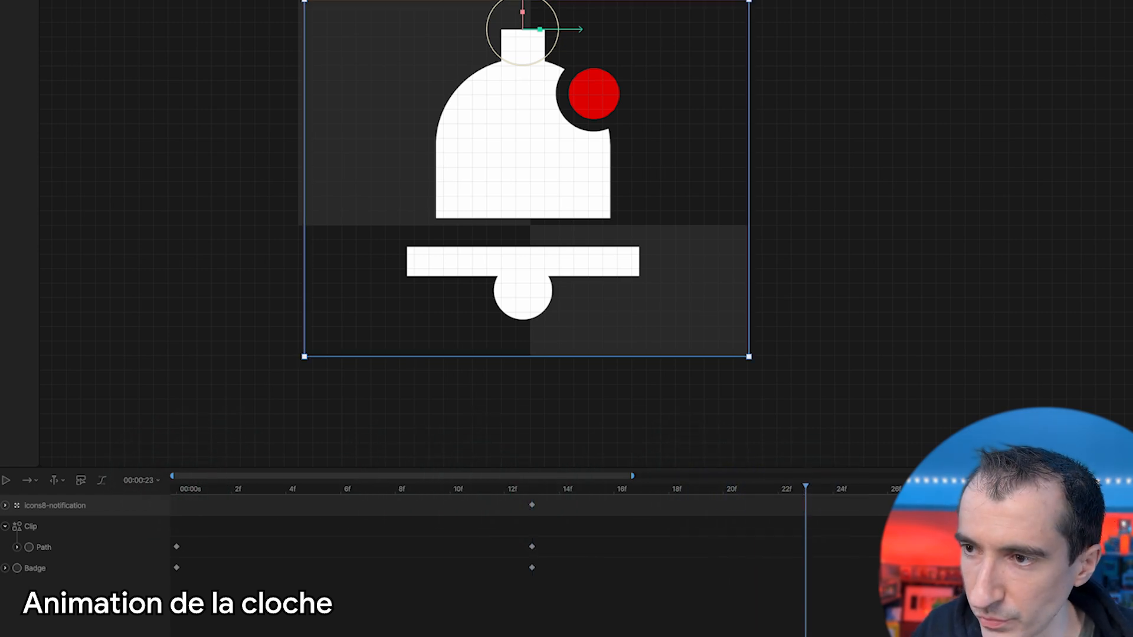
click(1099, 96)
text(25)
key(Return)
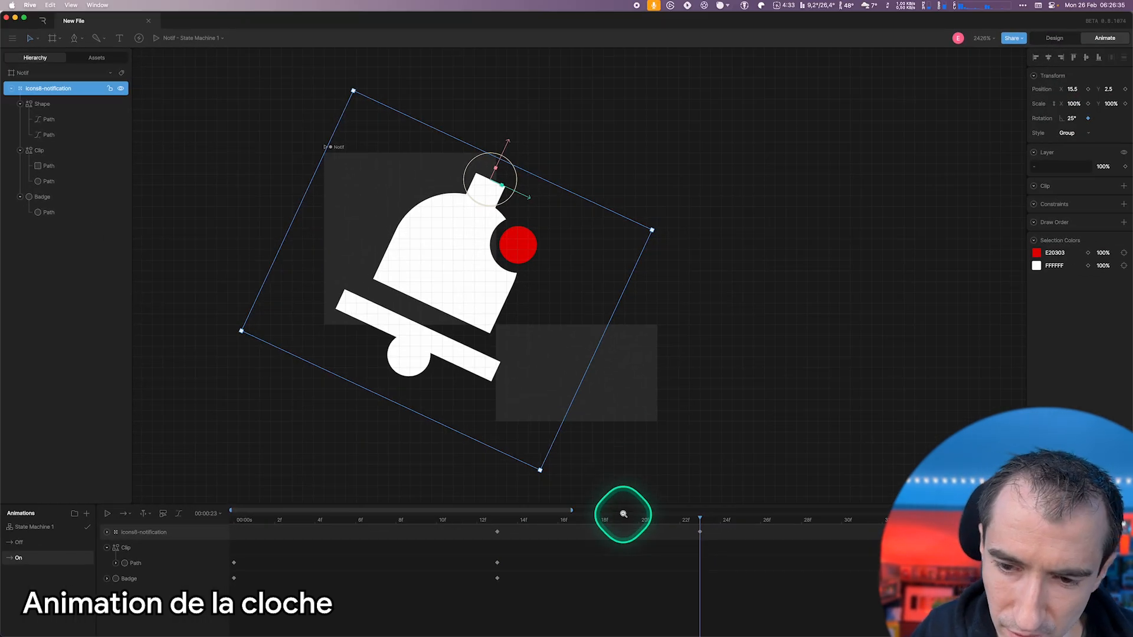
Step: Set the bell group's rotation to -25° at frame 33
click(897, 518)
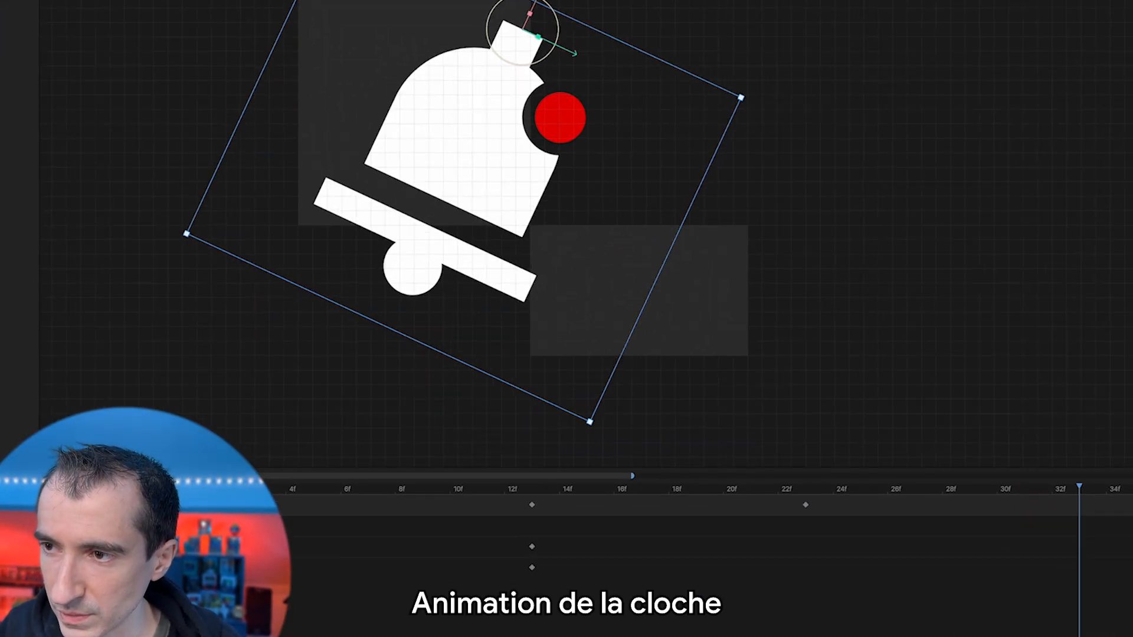
text(-25)
key(Return)
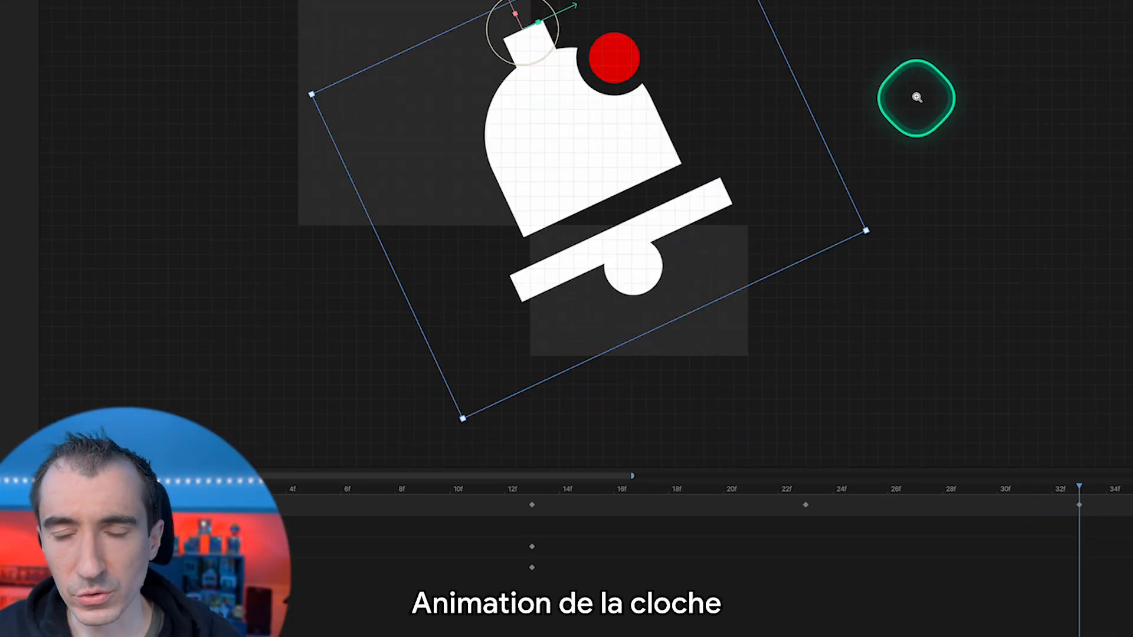
Step: Set the bell group's rotation to 0° at frame 43
scroll(1032, 540, right, 5)
click(1069, 487)
drag(1074, 488, 1116, 488)
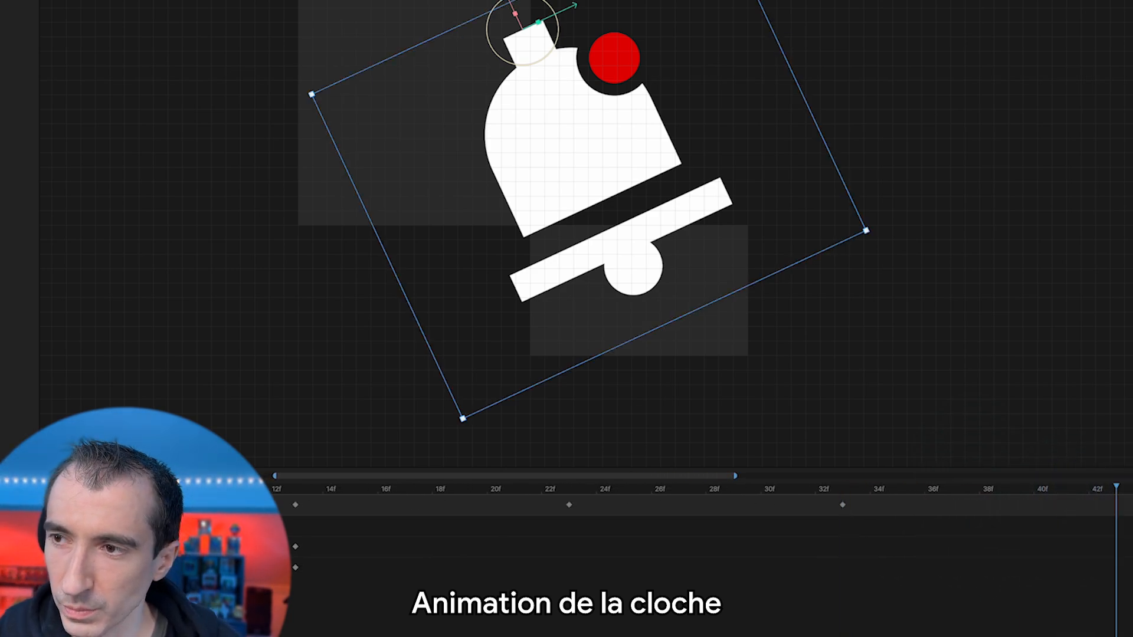
text(0)
key(Return)
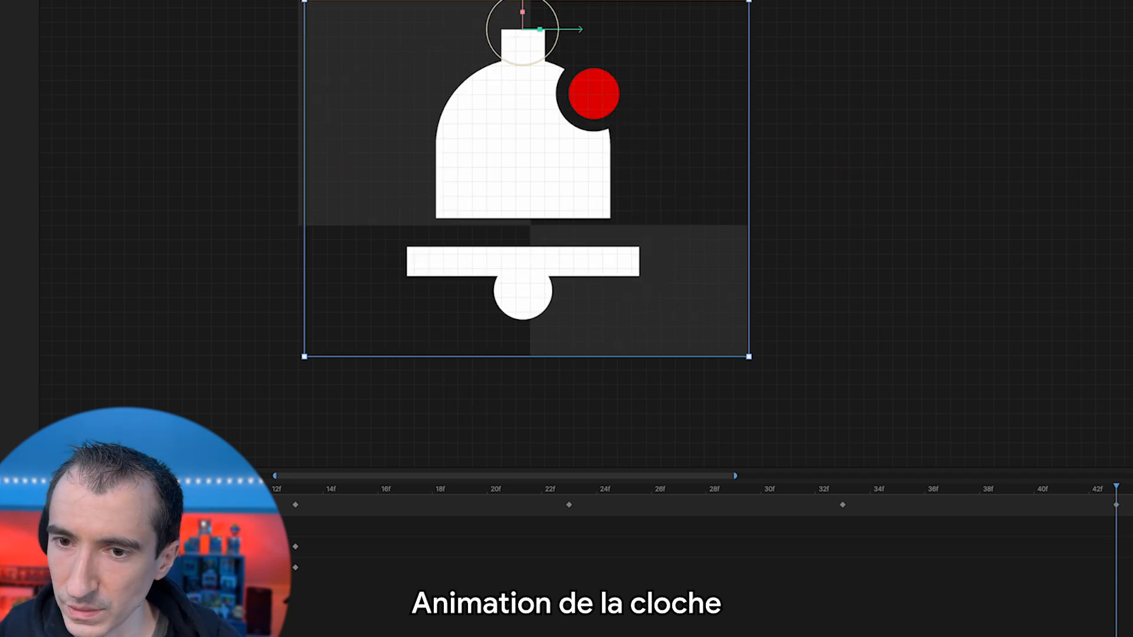
Step: Play the On animation from its first frame to preview the bell's swing
drag(233, 492, 131, 493)
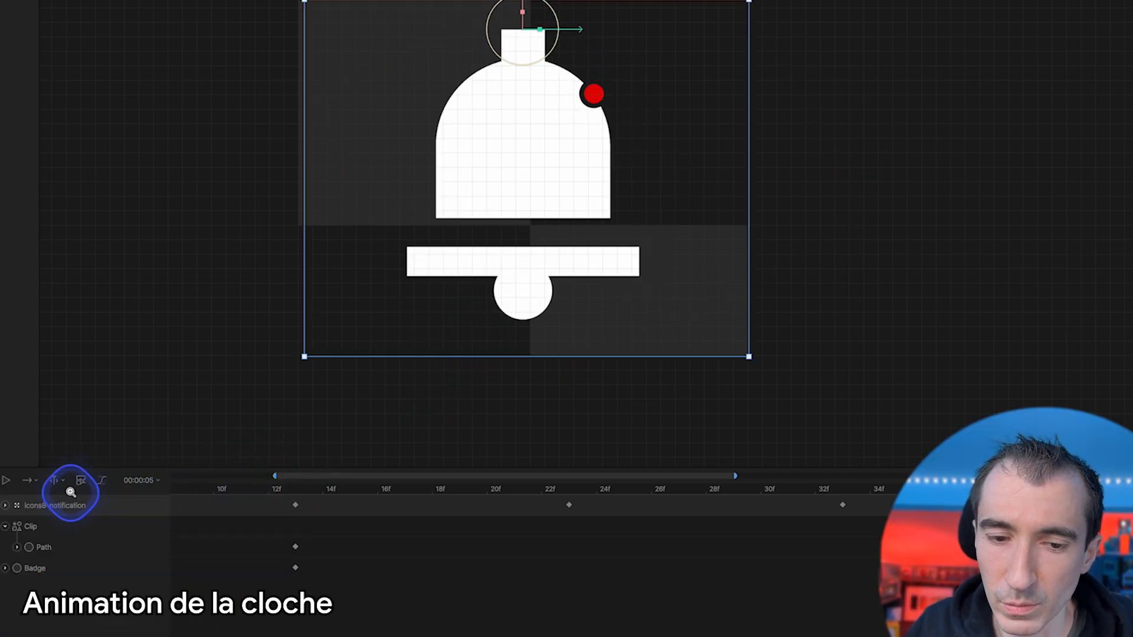
drag(275, 476, 56, 476)
click(131, 480)
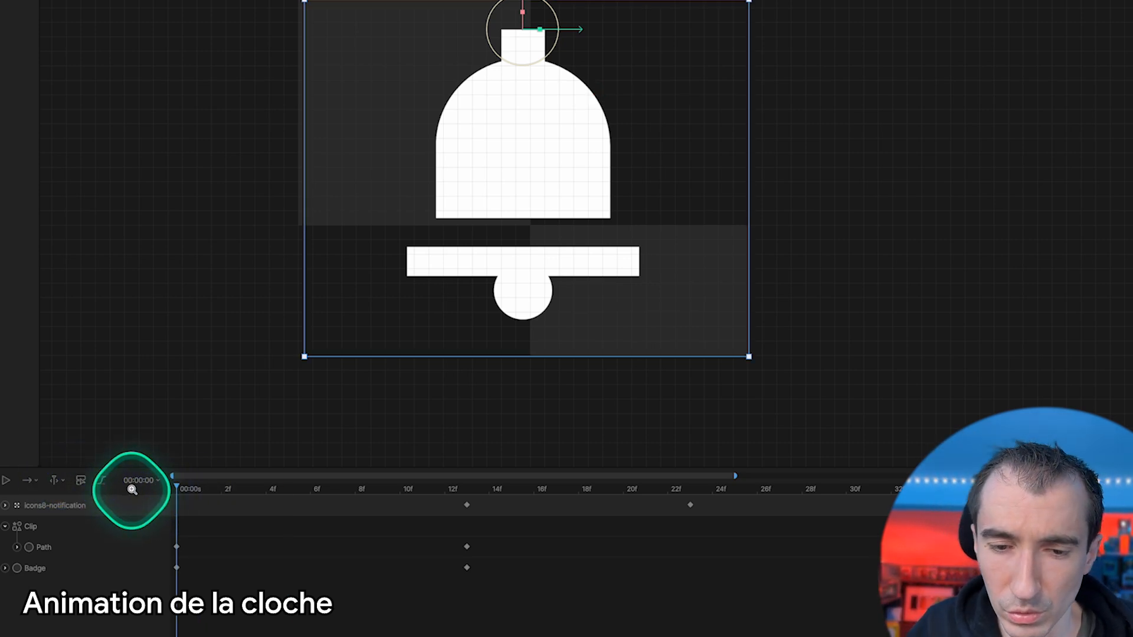
click(155, 489)
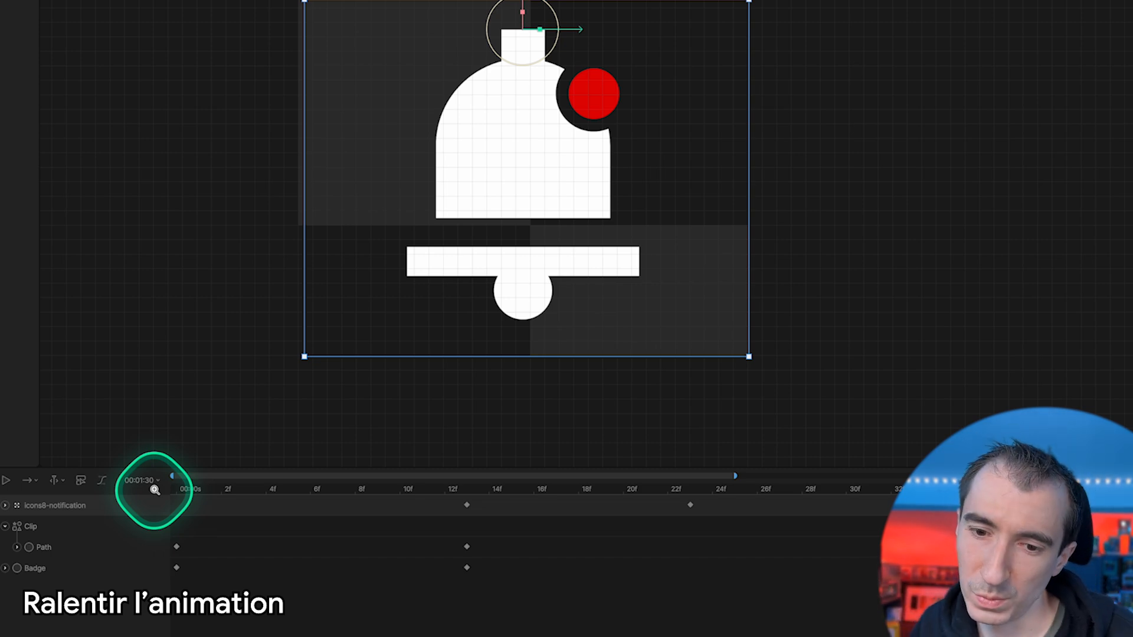
Step: Change the bell group's rotation keyframe at frame 43 to 17°
click(913, 486)
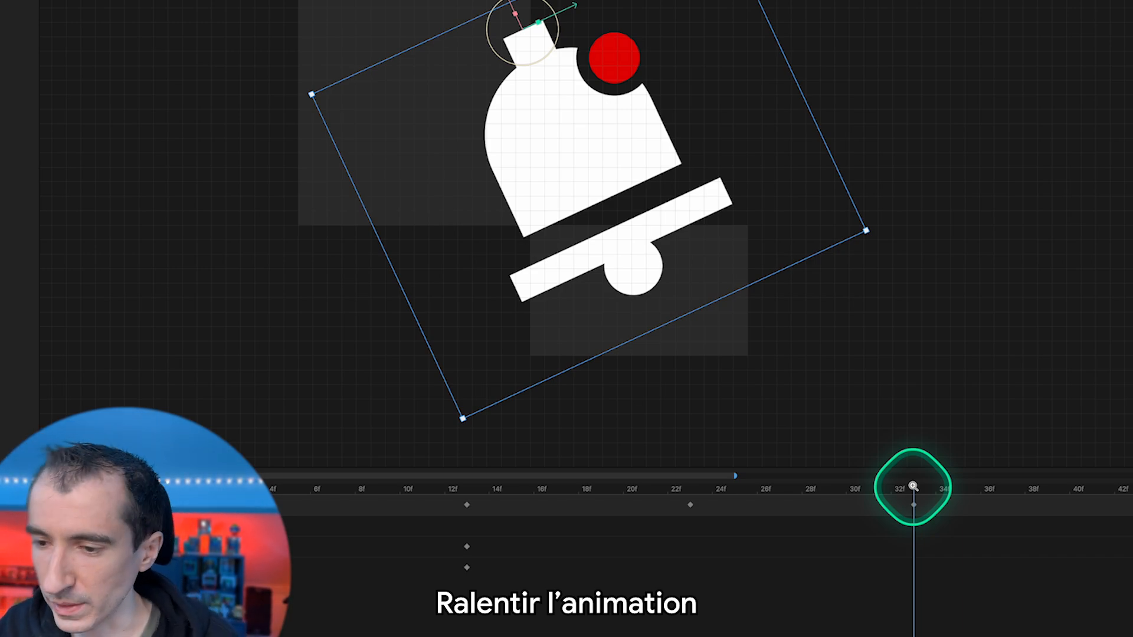
key(shift+period)
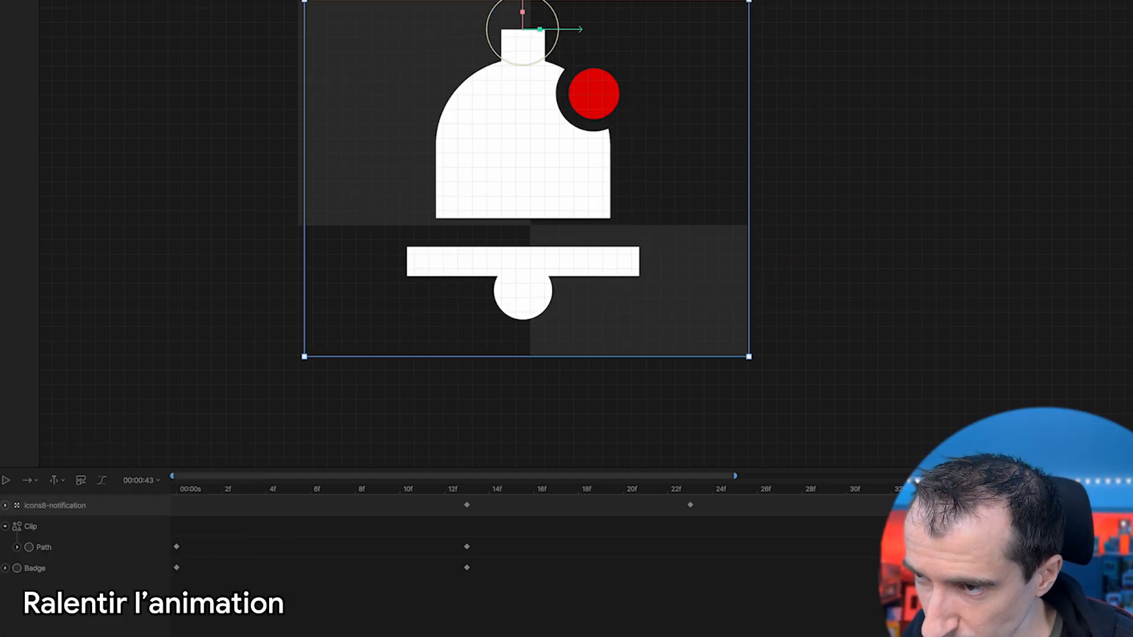
click(1073, 120)
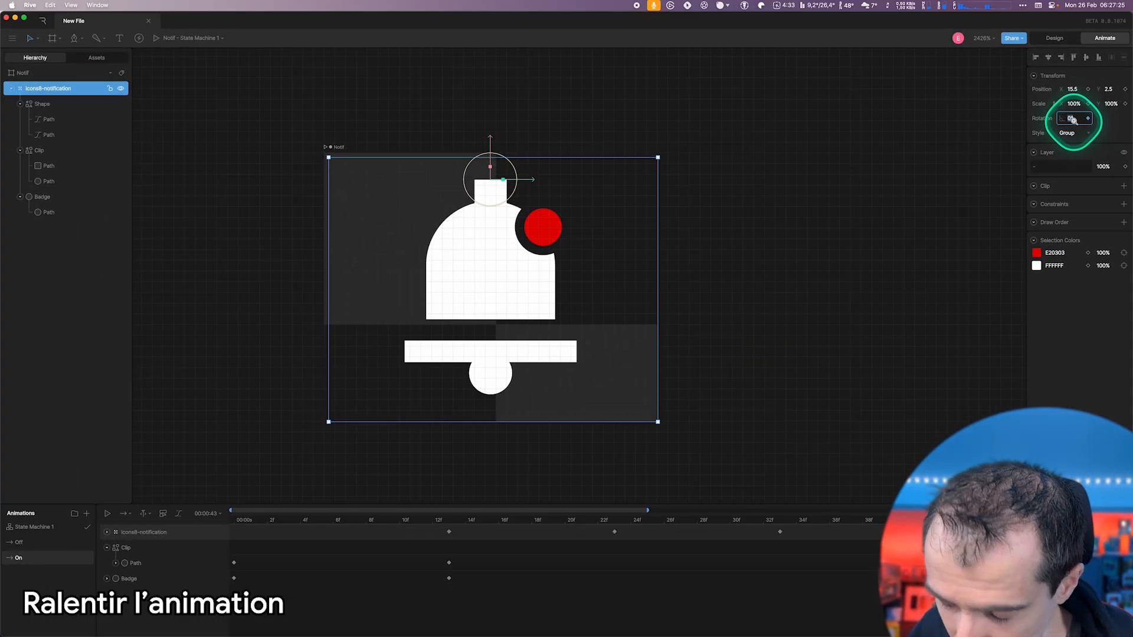
text(17)
key(Return)
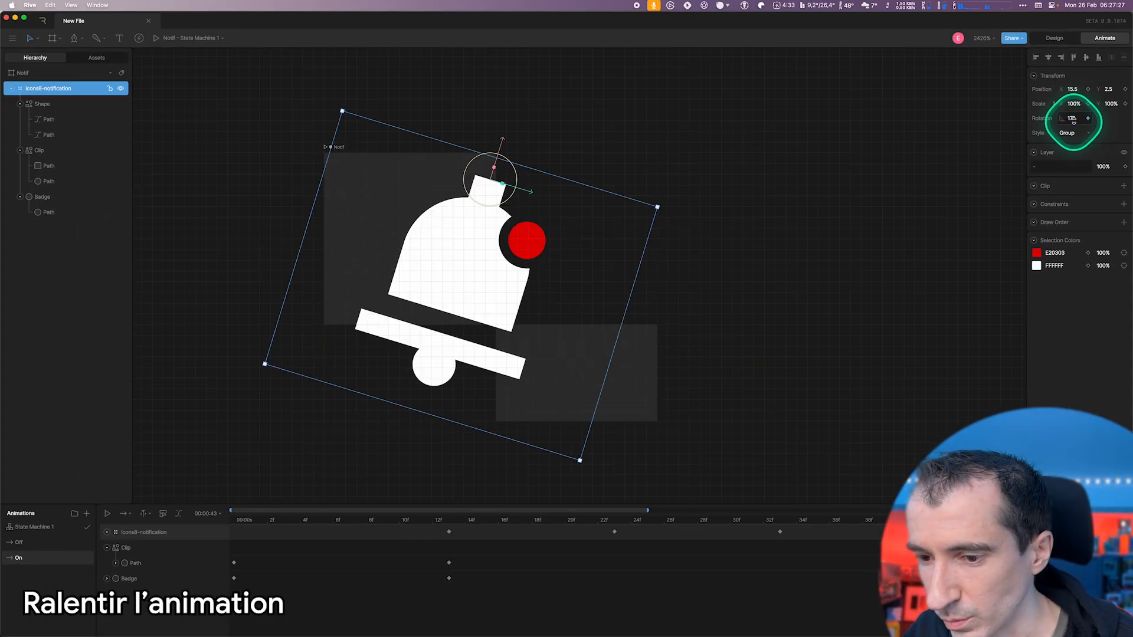
Step: Add a rotation keyframe of -12° to the bell group at frame 53
drag(780, 518, 947, 517)
scroll(834, 569, right, 10)
click(450, 523)
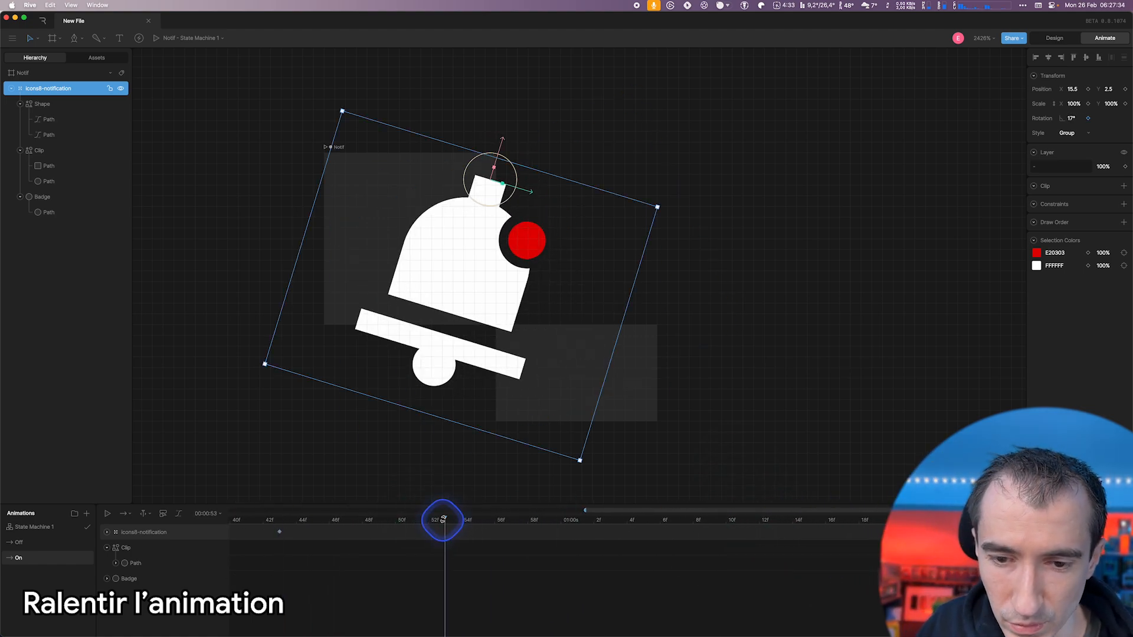
click(1072, 118)
key(Return)
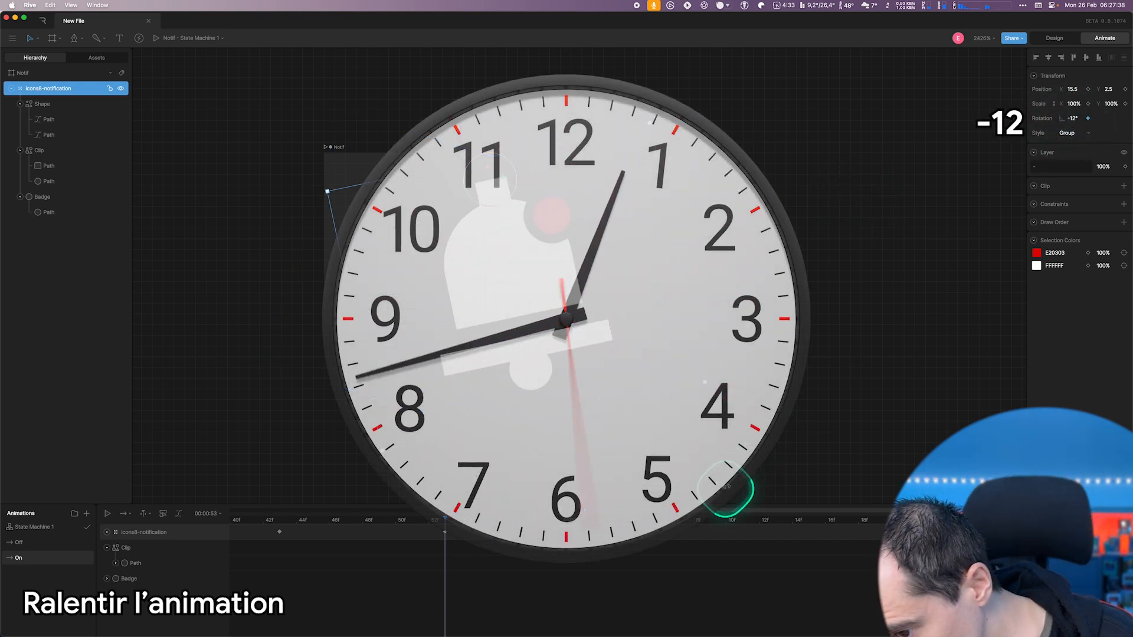
Step: Add a rotation keyframe of 8° to the bell group at 00:01:03
click(611, 519)
click(1072, 118)
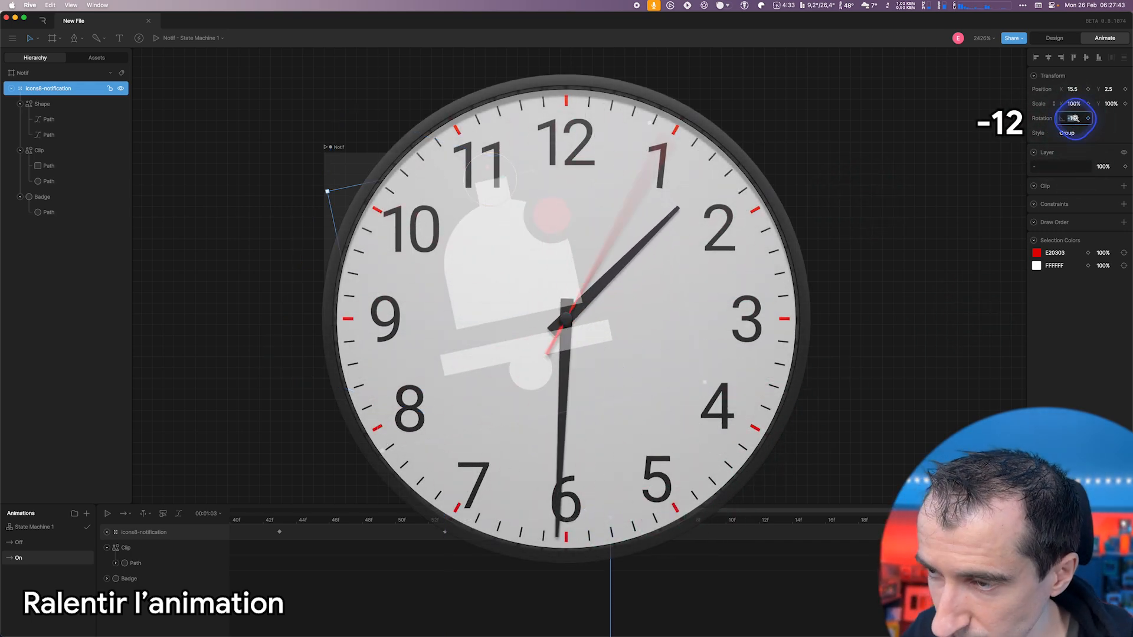
text(8)
key(Return)
Step: Add a rotation keyframe of -5° to the bell group at 00:01:13
click(784, 520)
click(776, 519)
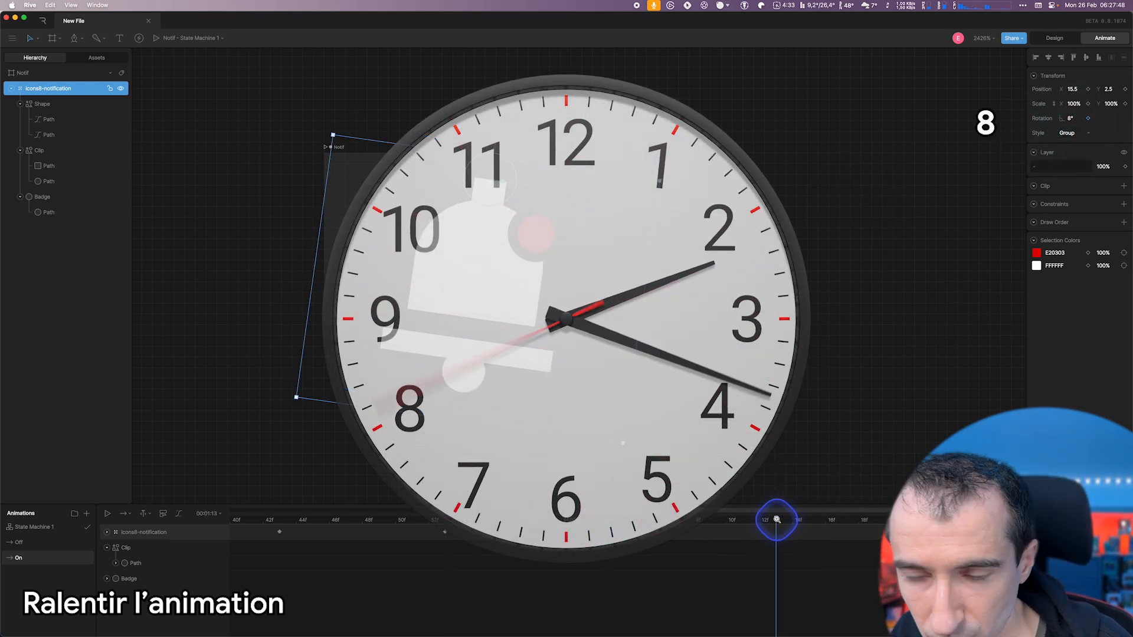
click(1071, 118)
text(-5)
key(Return)
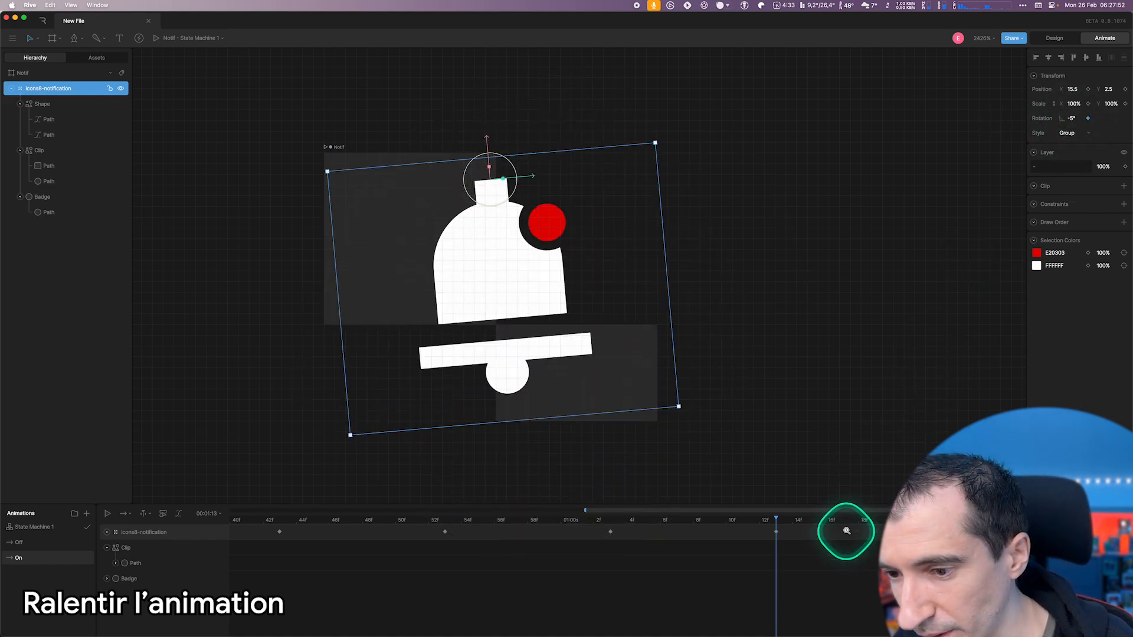
Step: Add a rotation keyframe of 0° to the bell group at 00:01:23
click(942, 520)
click(1073, 119)
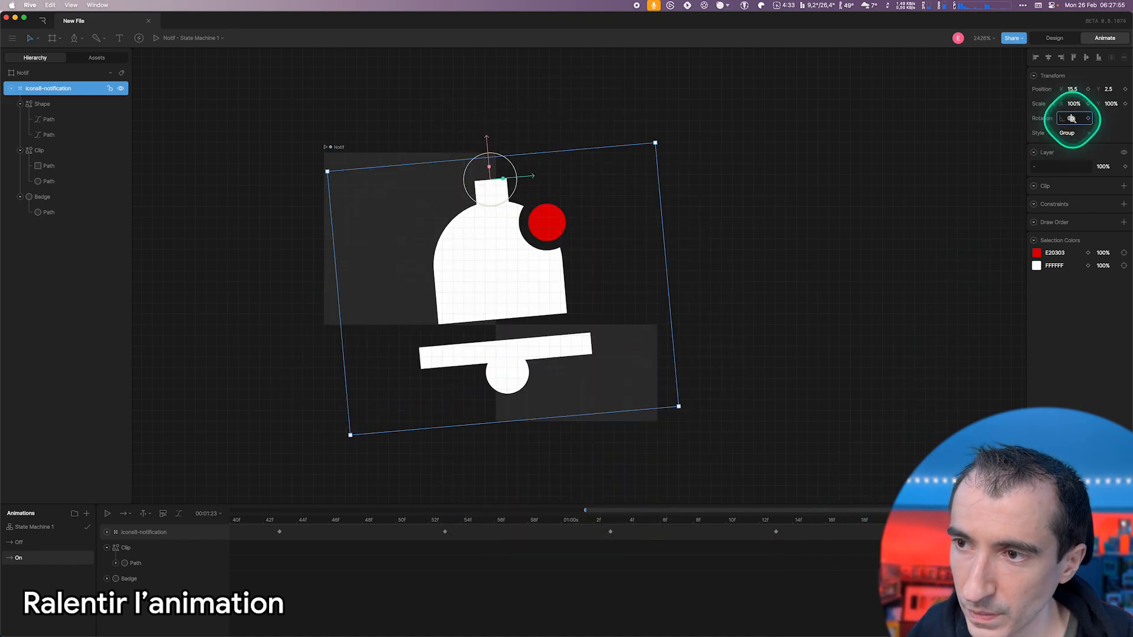
text(0)
key(Return)
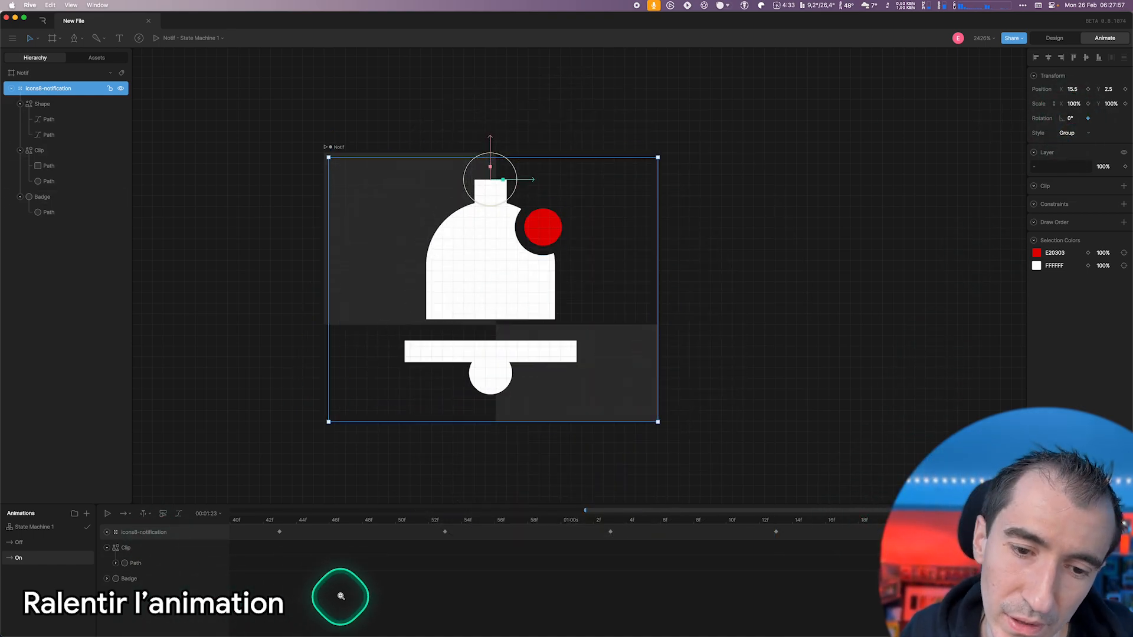
Step: Play the On animation to preview the full damped swing, then return to its first frame
drag(579, 510, 162, 505)
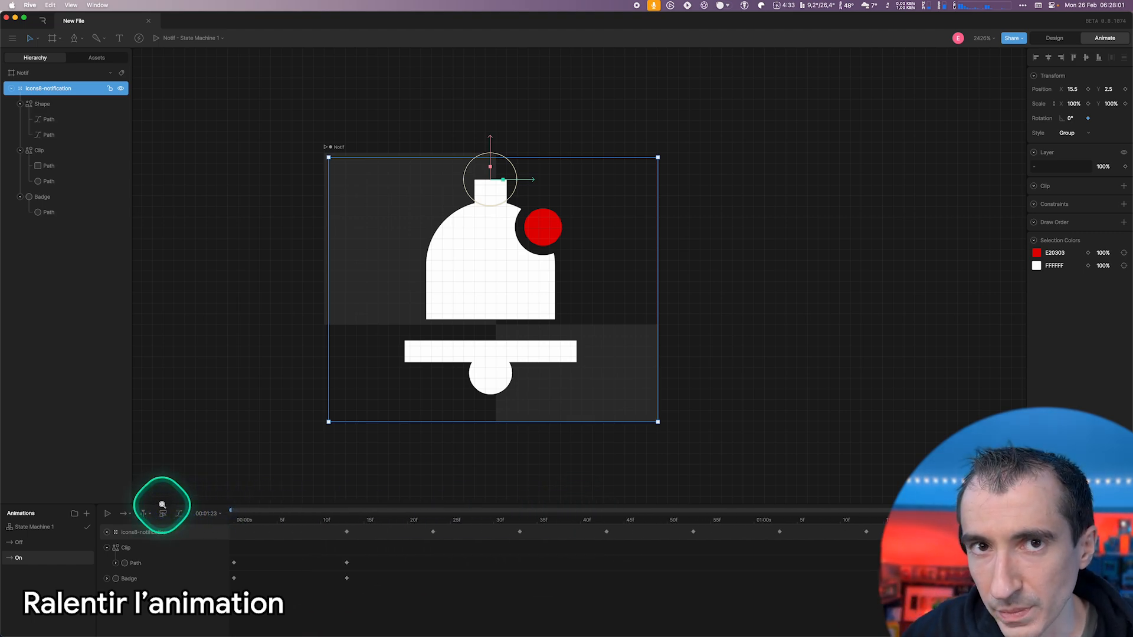
key(space)
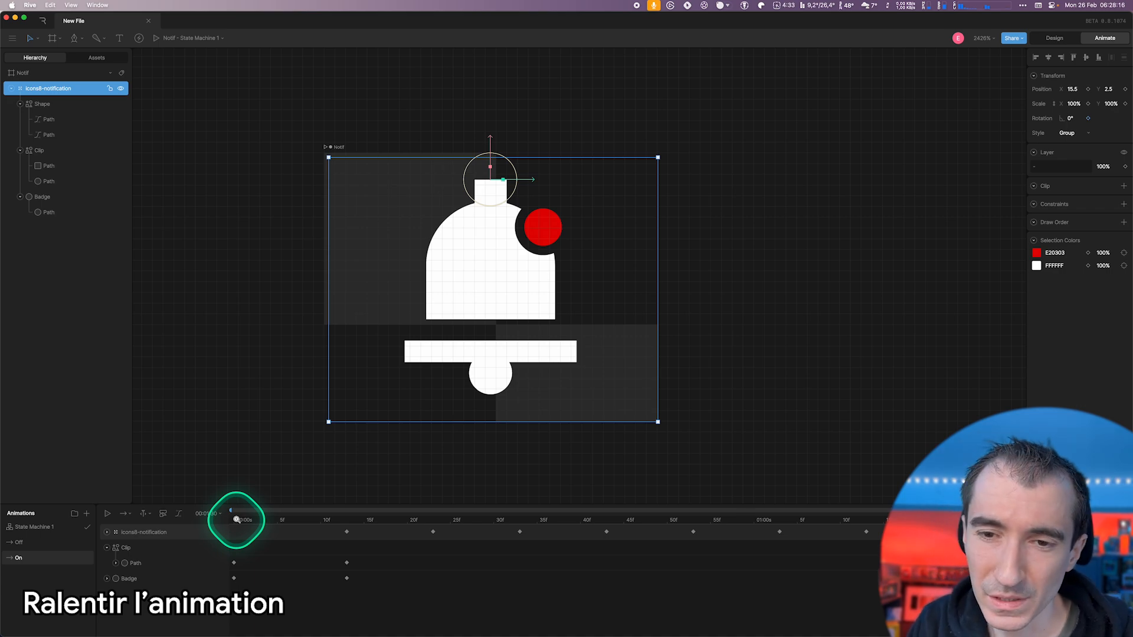
key(space)
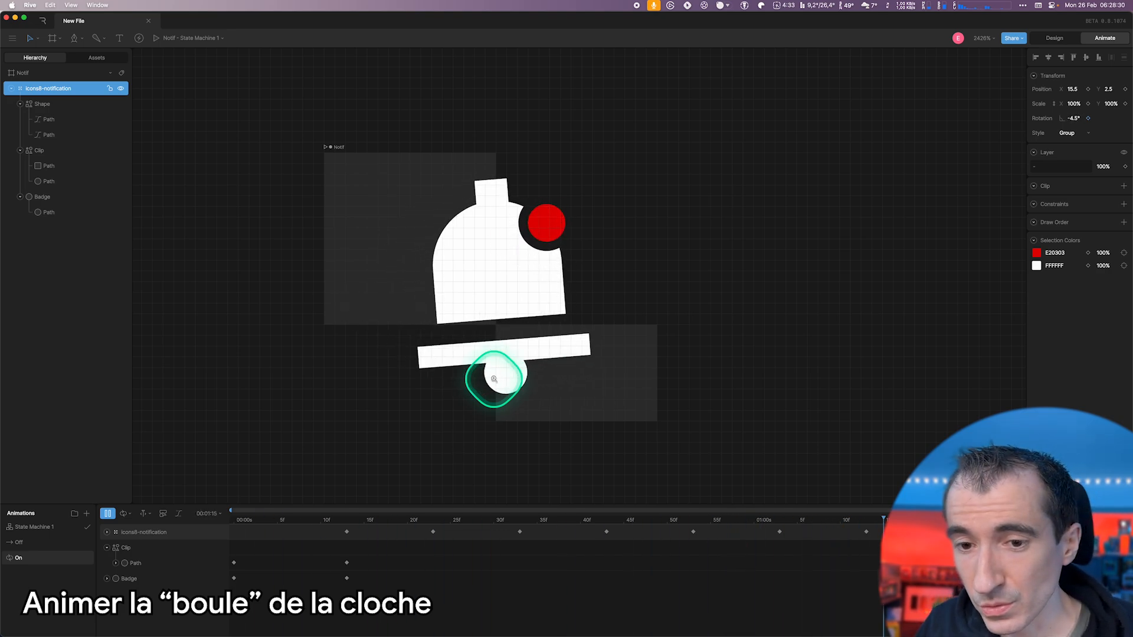
key(space)
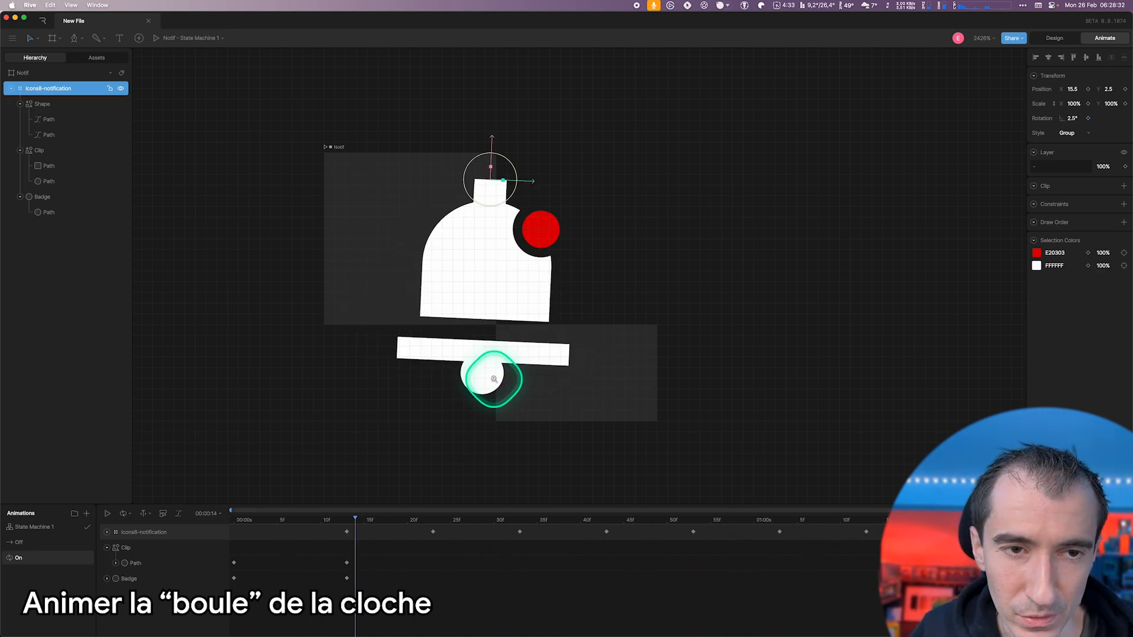
click(250, 525)
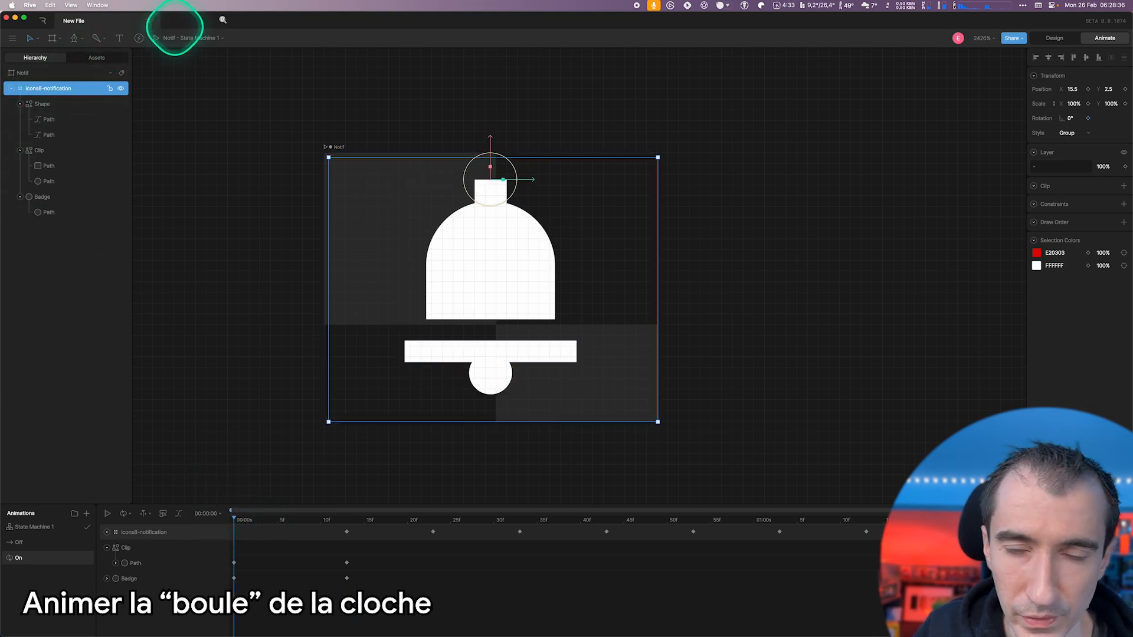
Step: In Design mode, inspect the bell's Shape and each of its two paths
click(1056, 38)
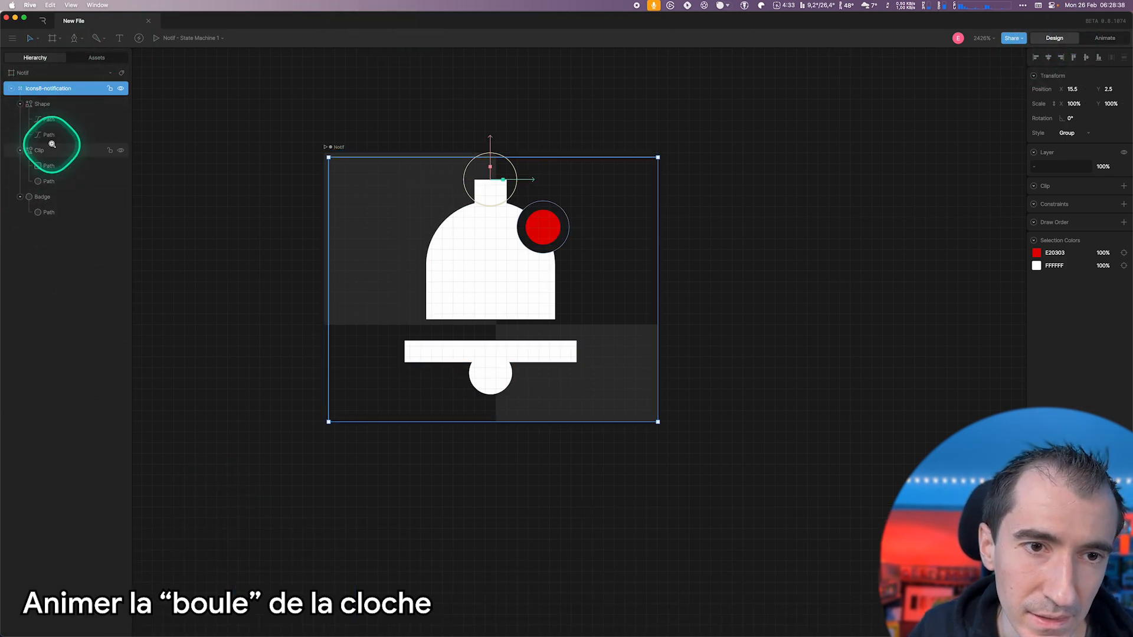
click(52, 103)
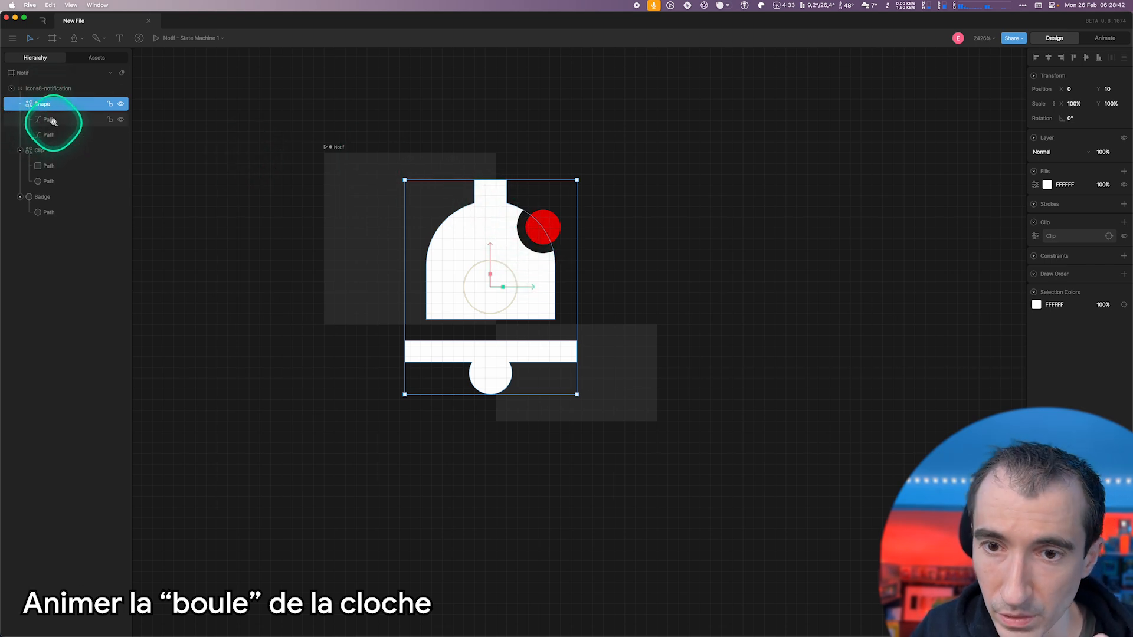
click(54, 121)
click(51, 135)
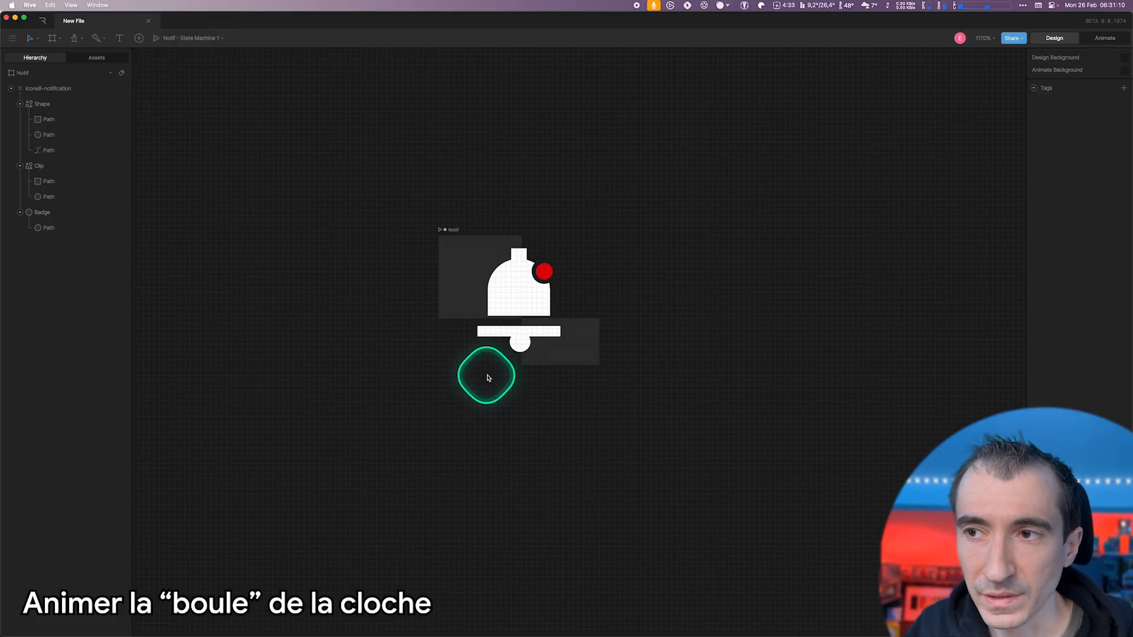
Step: Add an X position keyframe to the bell's ball path at frame 13 of the On animation
click(1102, 39)
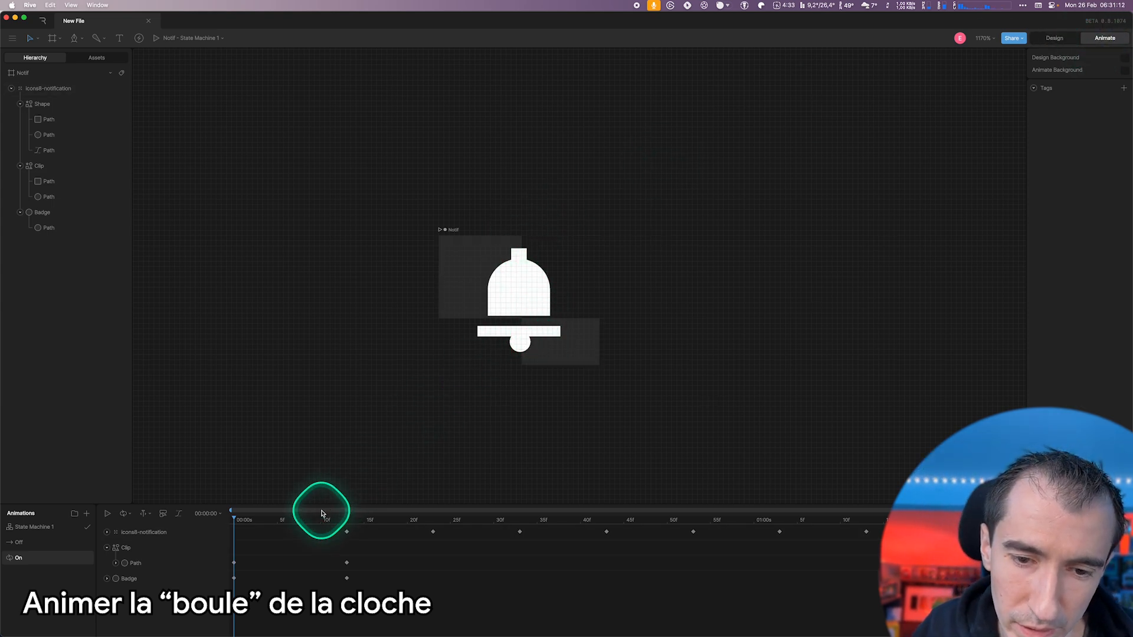
drag(247, 521, 438, 530)
click(349, 519)
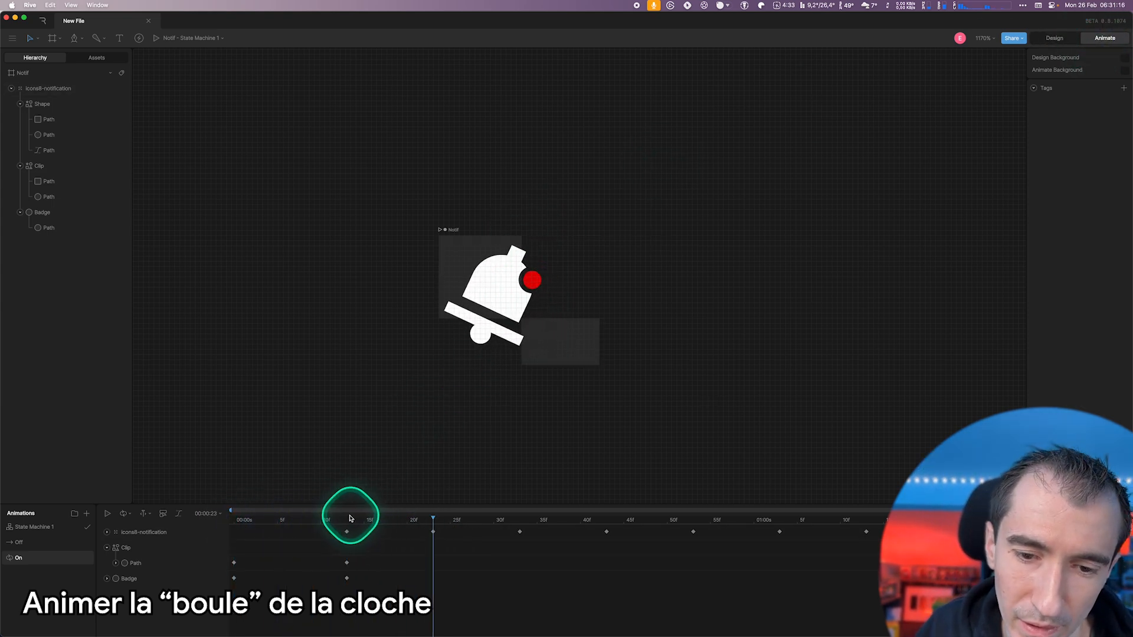
click(531, 325)
click(2, 162)
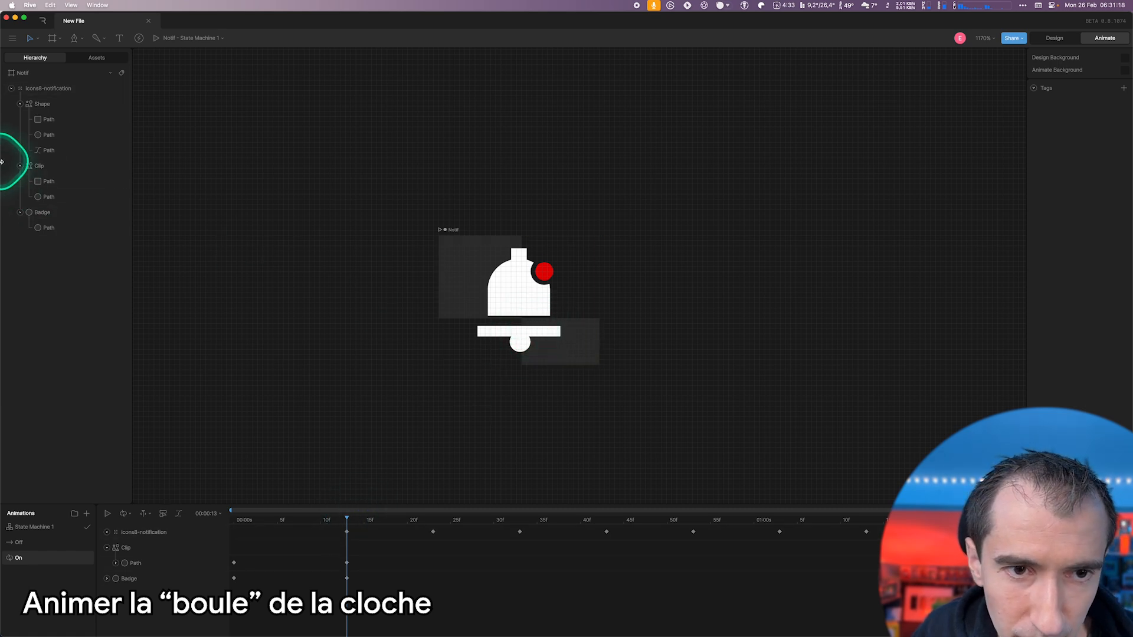
click(46, 135)
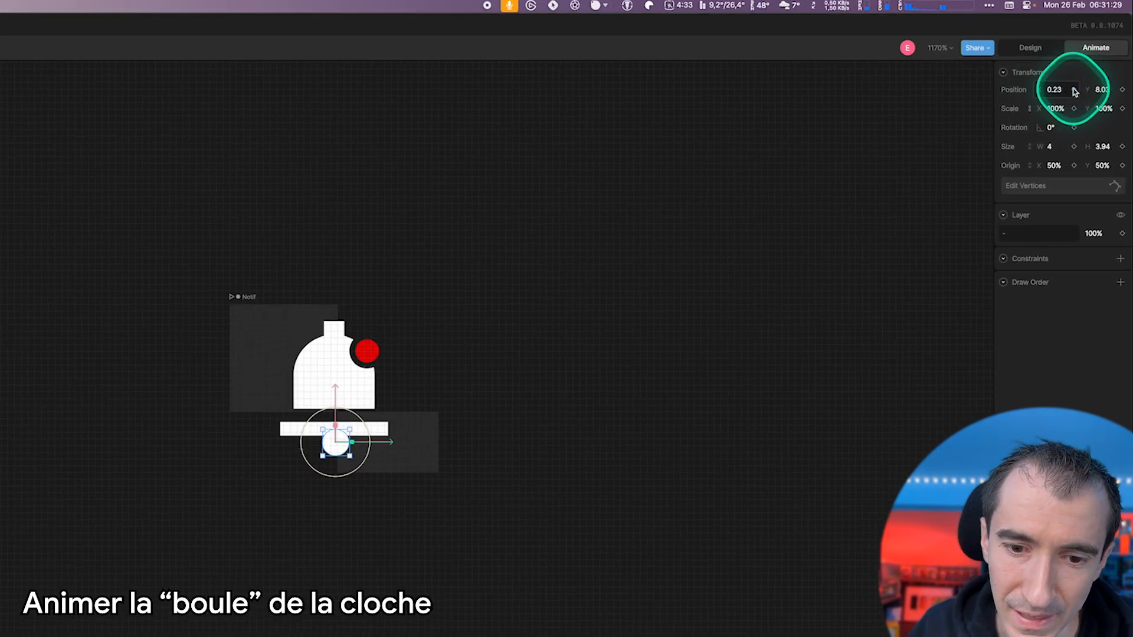
click(1074, 90)
Step: Set the ball path's X position to -3.5 at frame 23
key(space)
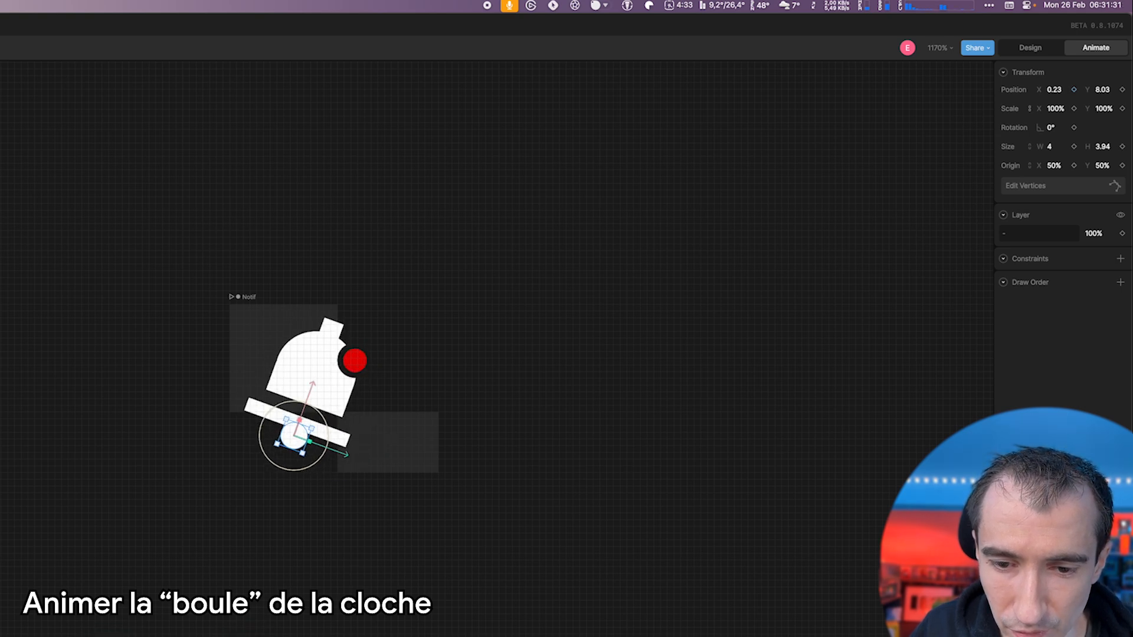
click(1056, 90)
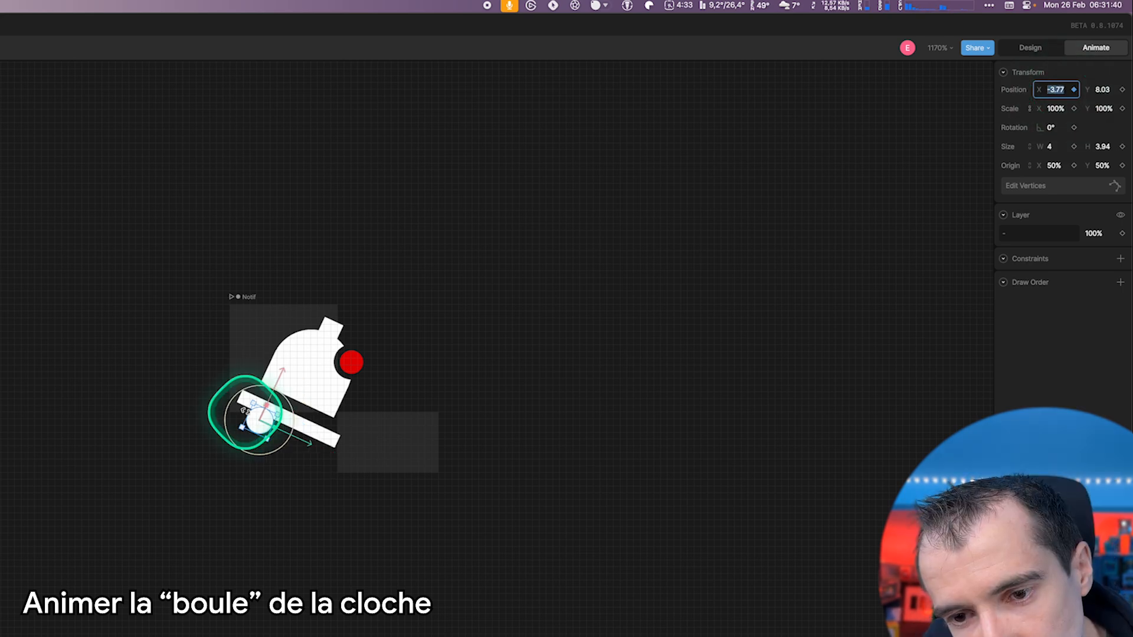
mouse_move(248, 413)
mouse_down()
mouse_move(260, 401)
mouse_move(239, 431)
mouse_up()
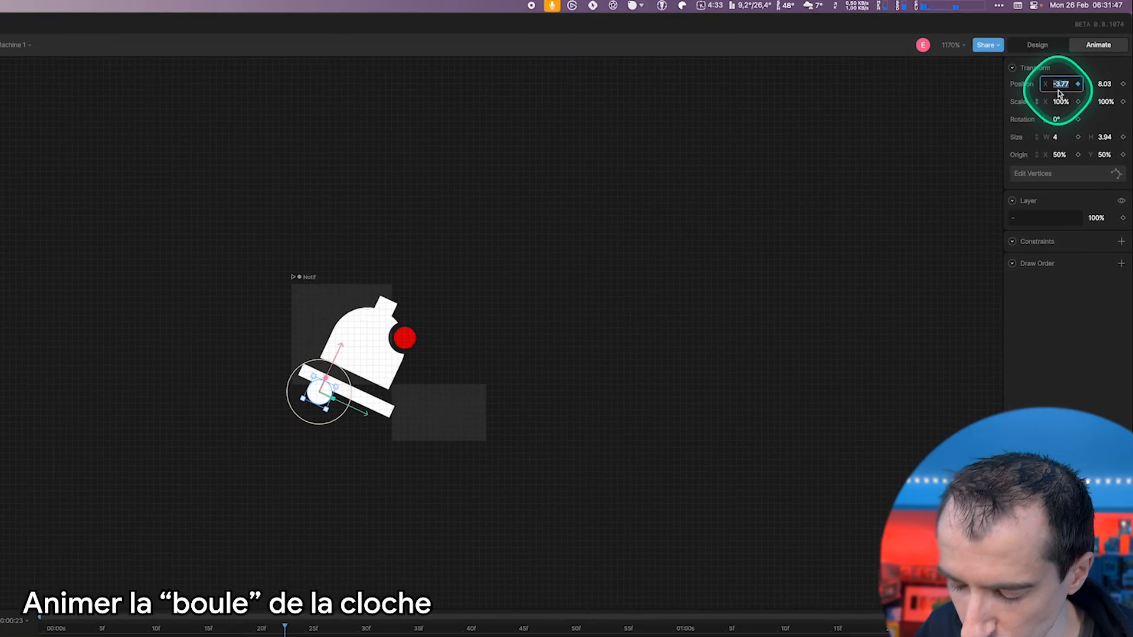
text(-3.)
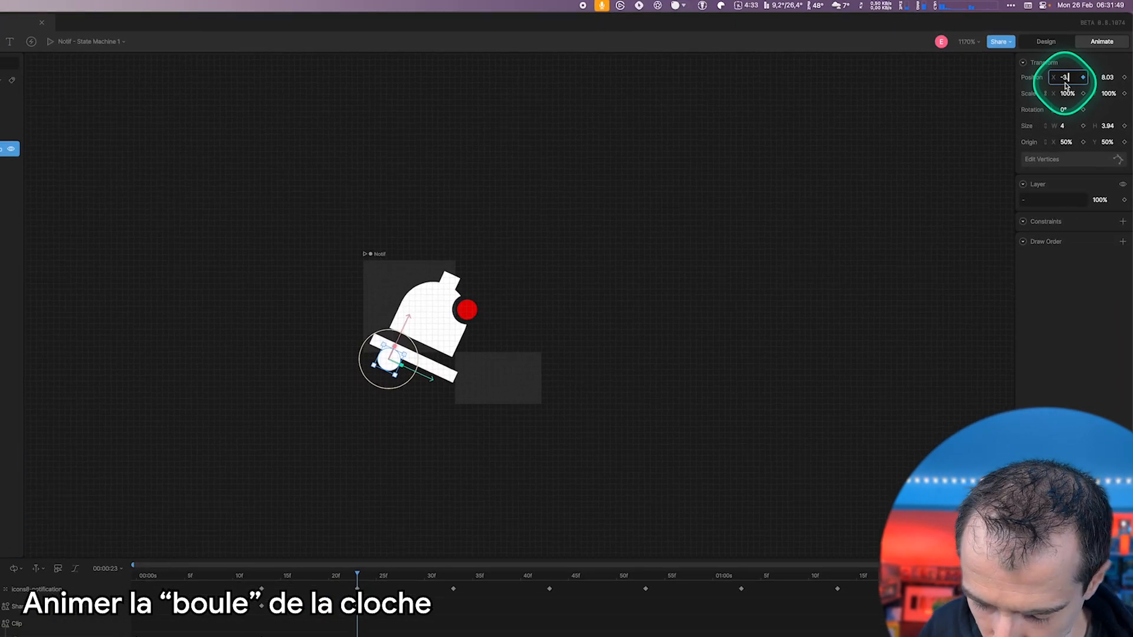
text(5)
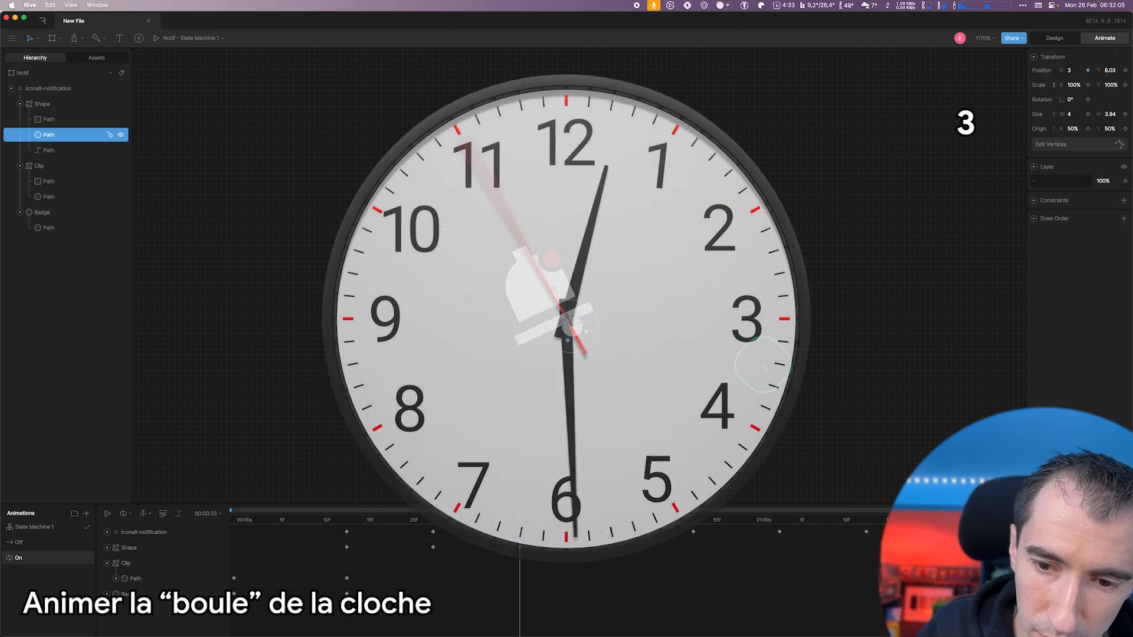
Step: Add an X position keyframe of -2.5 to the ball path at frame 43
click(606, 520)
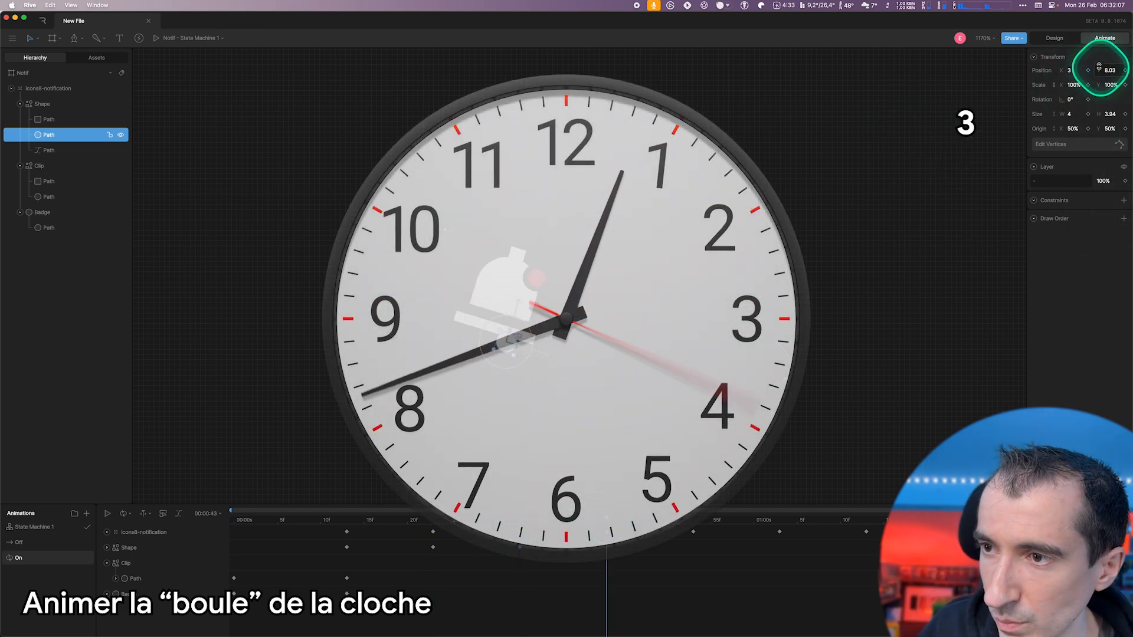
click(1074, 70)
text(-2.5)
key(Return)
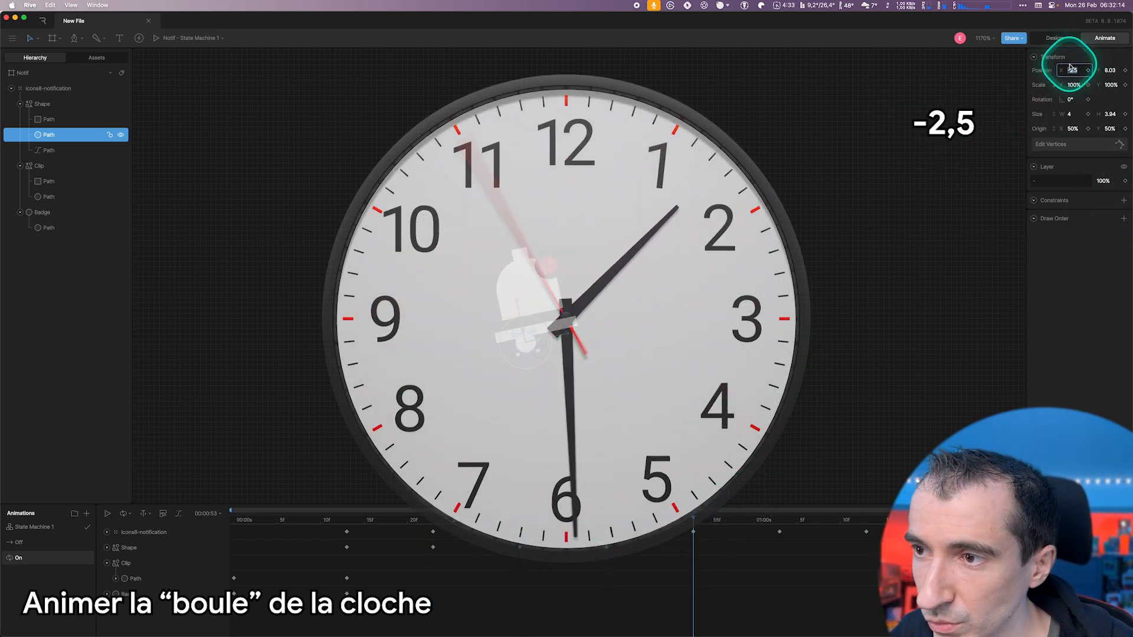
Step: Add an X position keyframe of -1.5 to the ball path at 00:01:03
click(780, 520)
click(1073, 70)
text(-1.5)
key(Return)
Step: Key the ball path's X position at 1 at 00:01:13, then open its X position for editing at 00:01:23
click(953, 520)
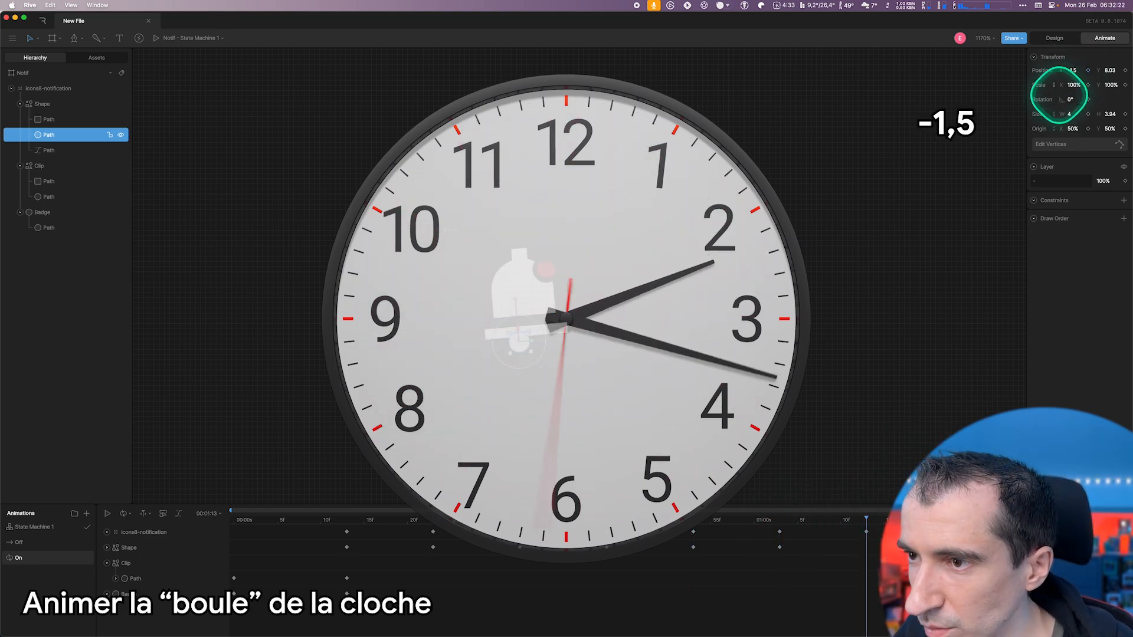
click(1073, 71)
text(1)
key(Return)
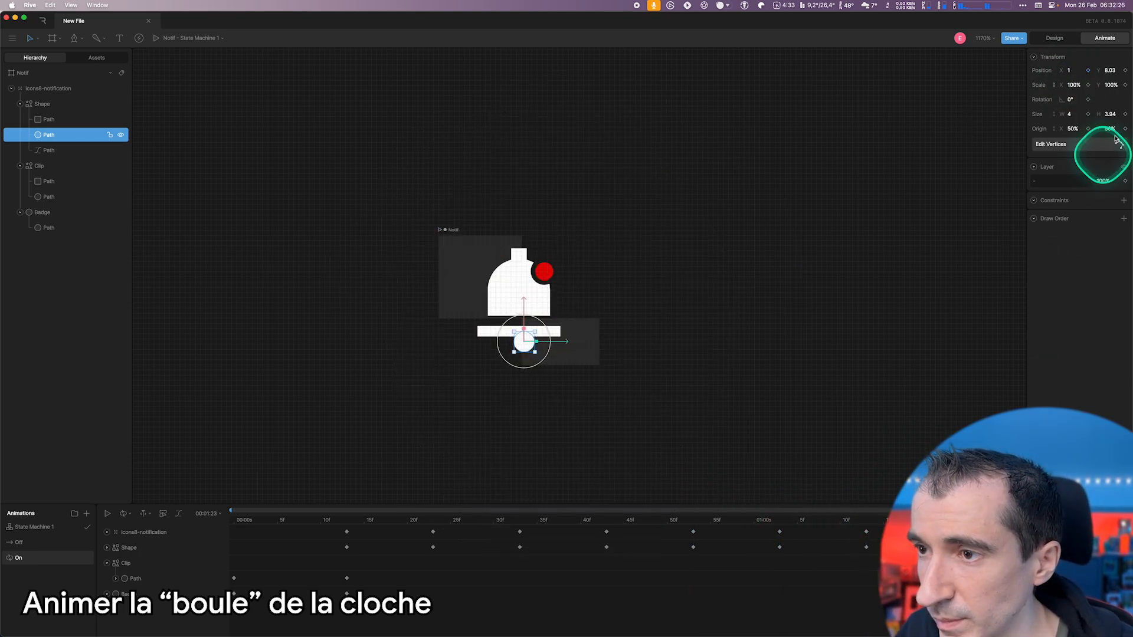
click(1070, 70)
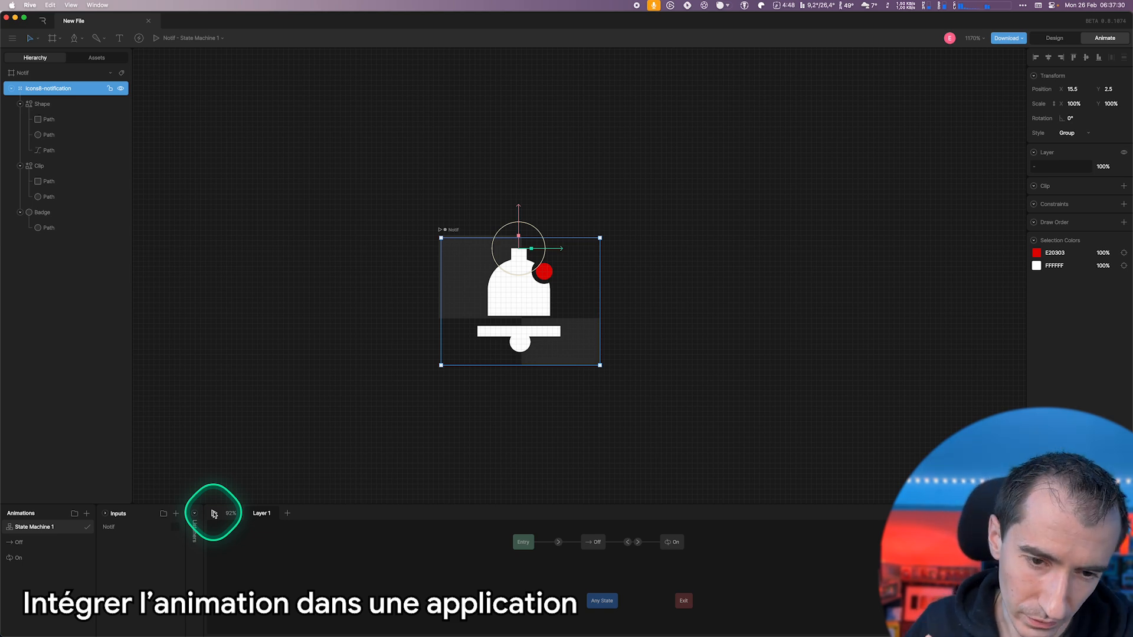
Step: Play State Machine 1 and switch the Notif input on and off to preview both states
click(214, 514)
click(175, 527)
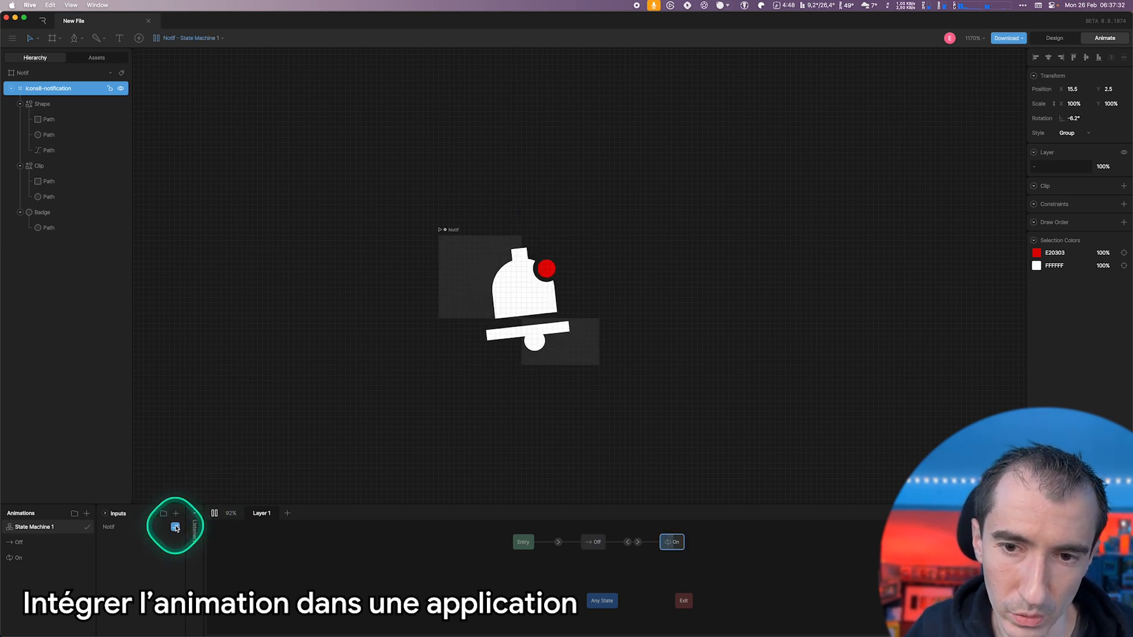
click(175, 527)
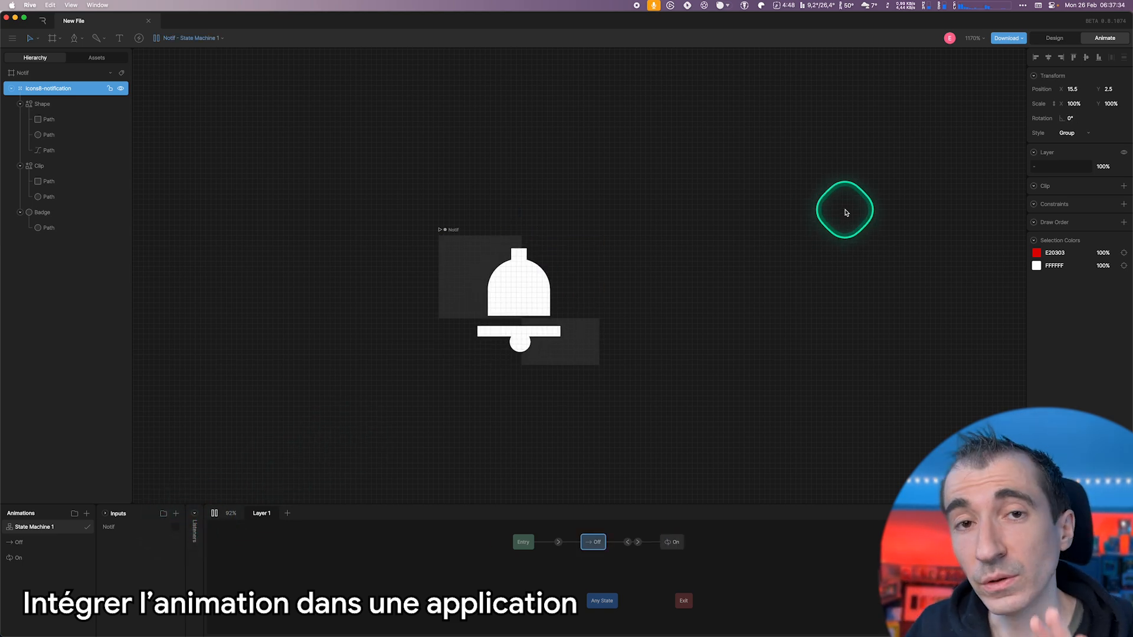
click(1023, 41)
click(1017, 101)
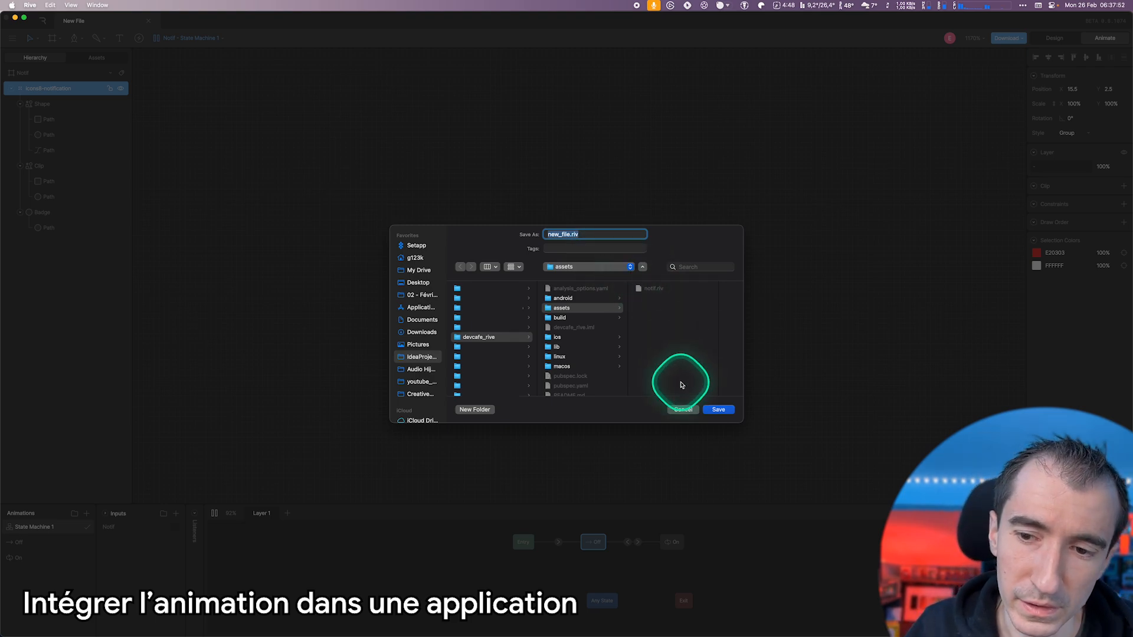
click(683, 410)
Step: Switch to the devcafe_rive app, reposition its window and toggle the bell animation repeatedly to test it
key(super+Tab)
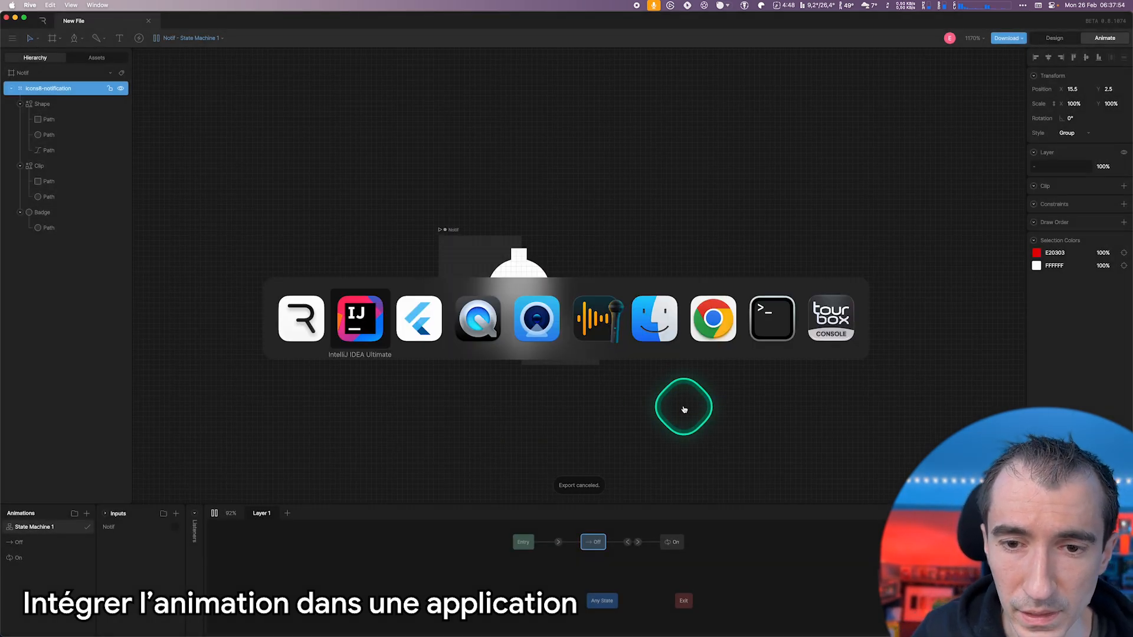
key(Escape)
click(861, 617)
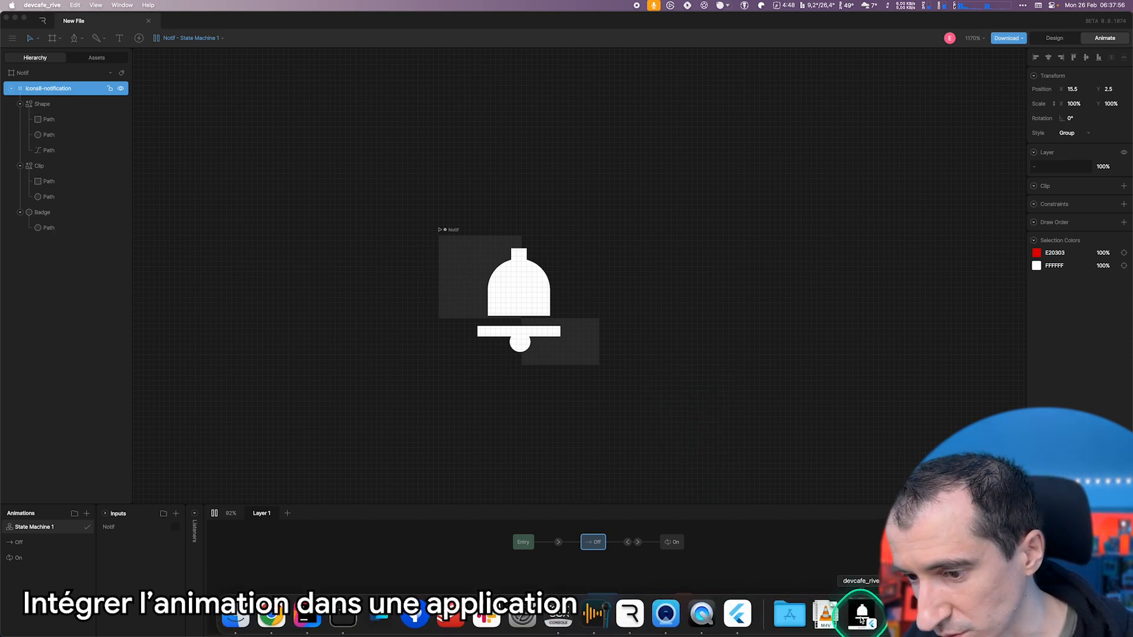
drag(741, 247, 557, 152)
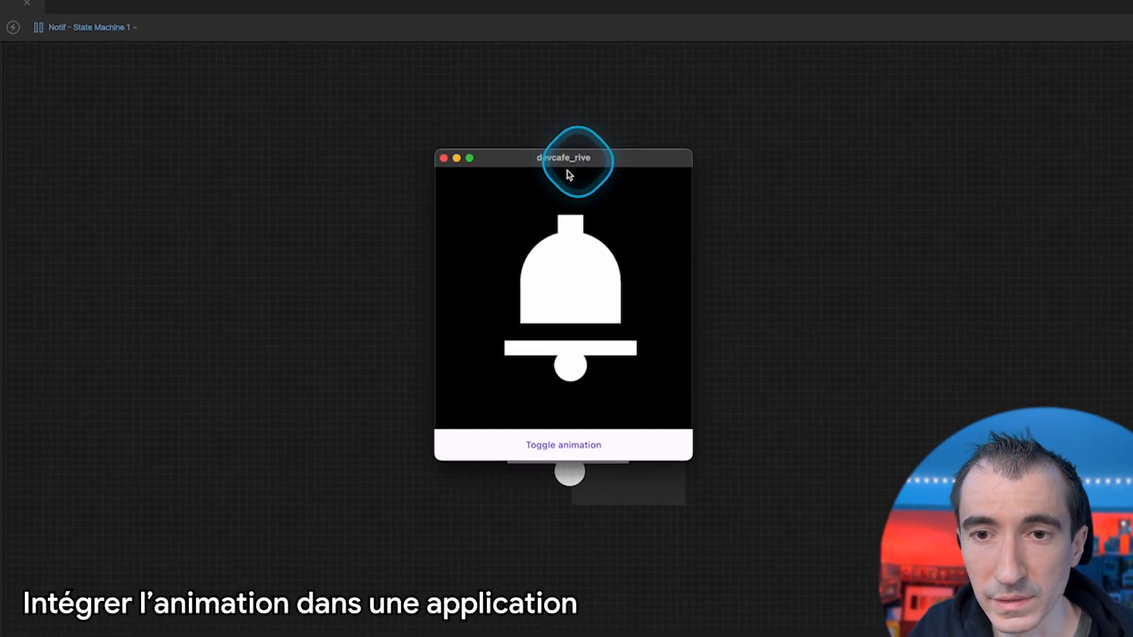
click(591, 232)
click(571, 447)
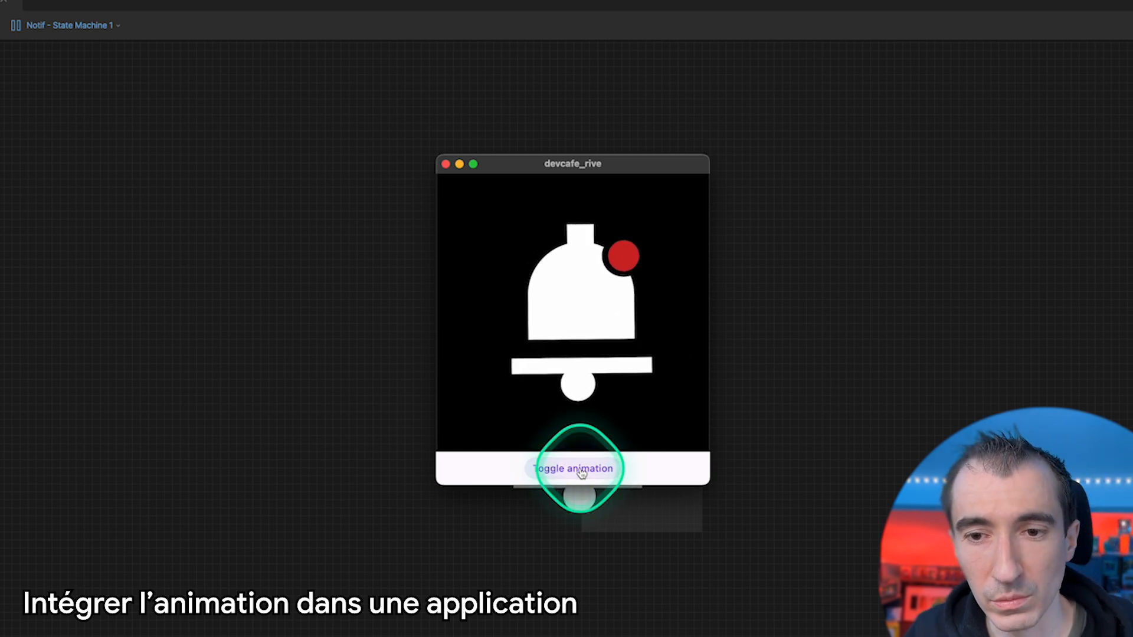
click(579, 470)
click(578, 470)
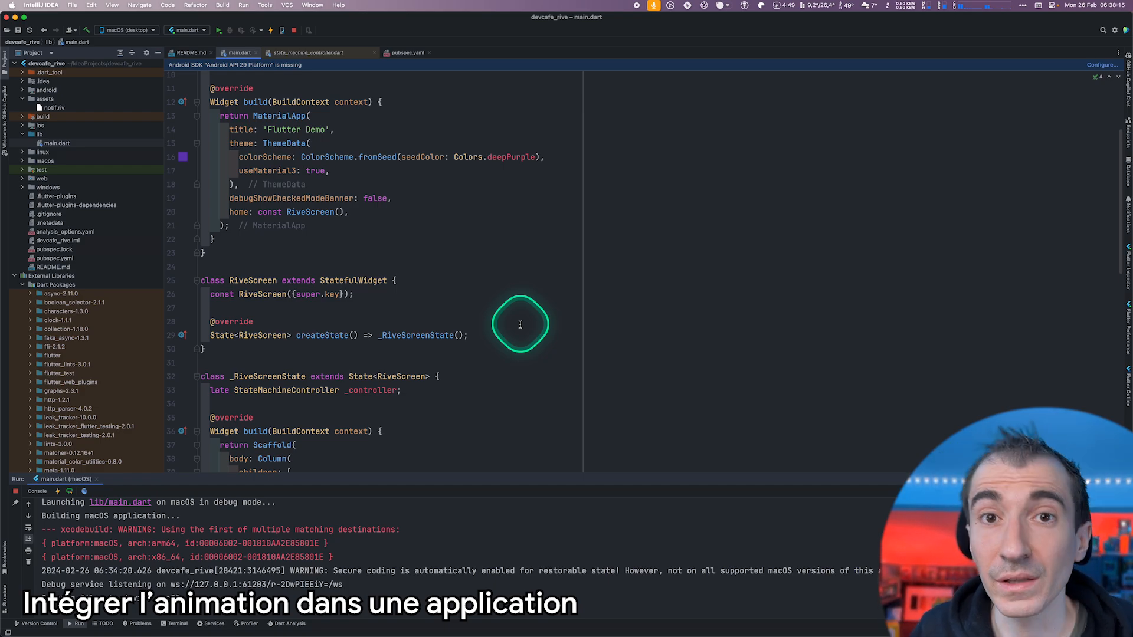
Step: Open the Flutter project's pubspec.yaml in IntelliJ IDEA to view its rive dependency and assets
double_click(65, 258)
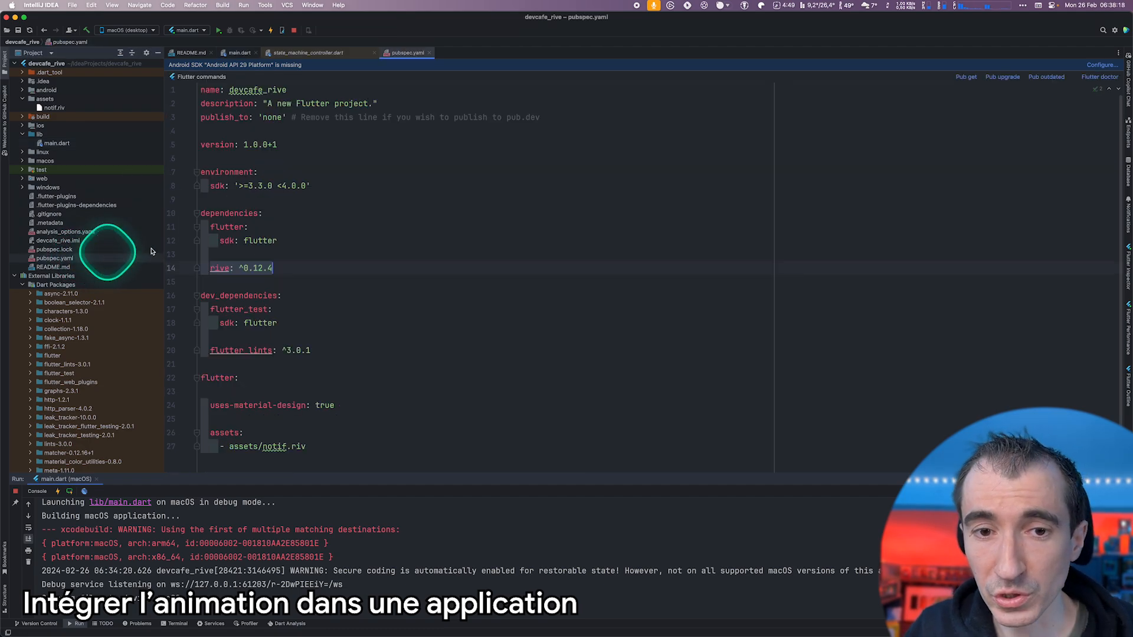
Step: Check the rive dependency line and the notif.riv asset in the project, then open lib/main.dart
triple_click(258, 265)
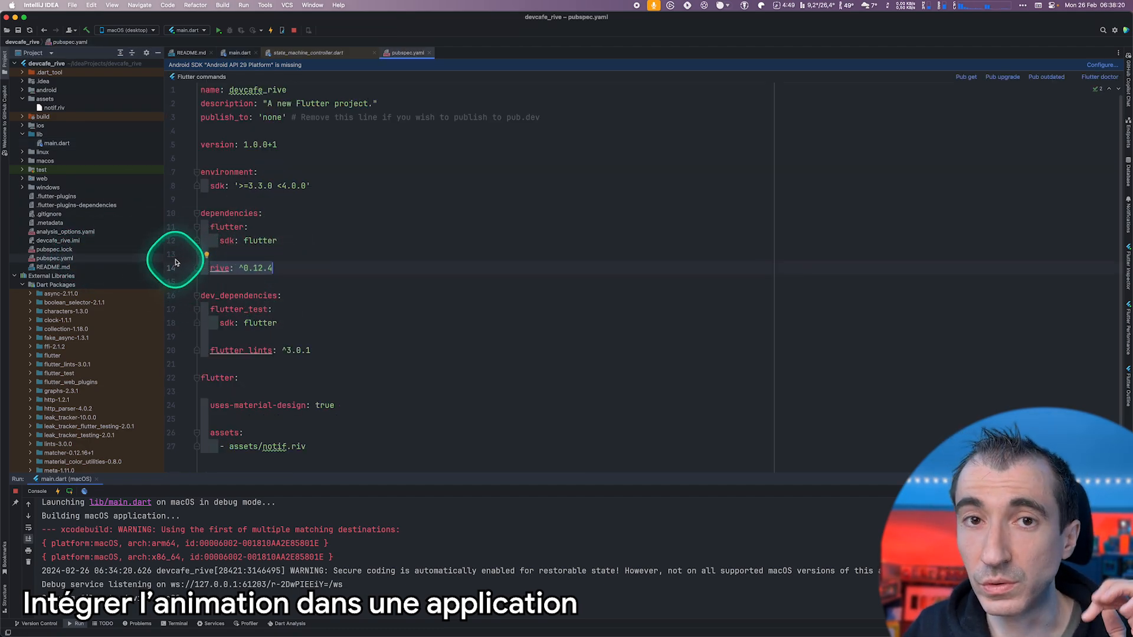
click(56, 110)
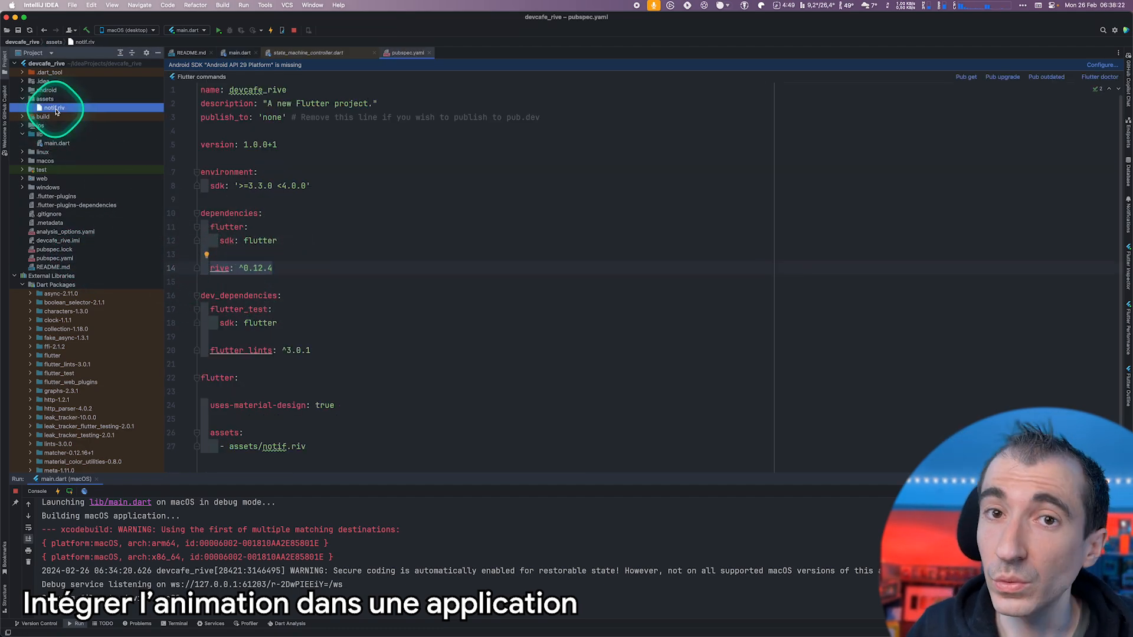
double_click(56, 143)
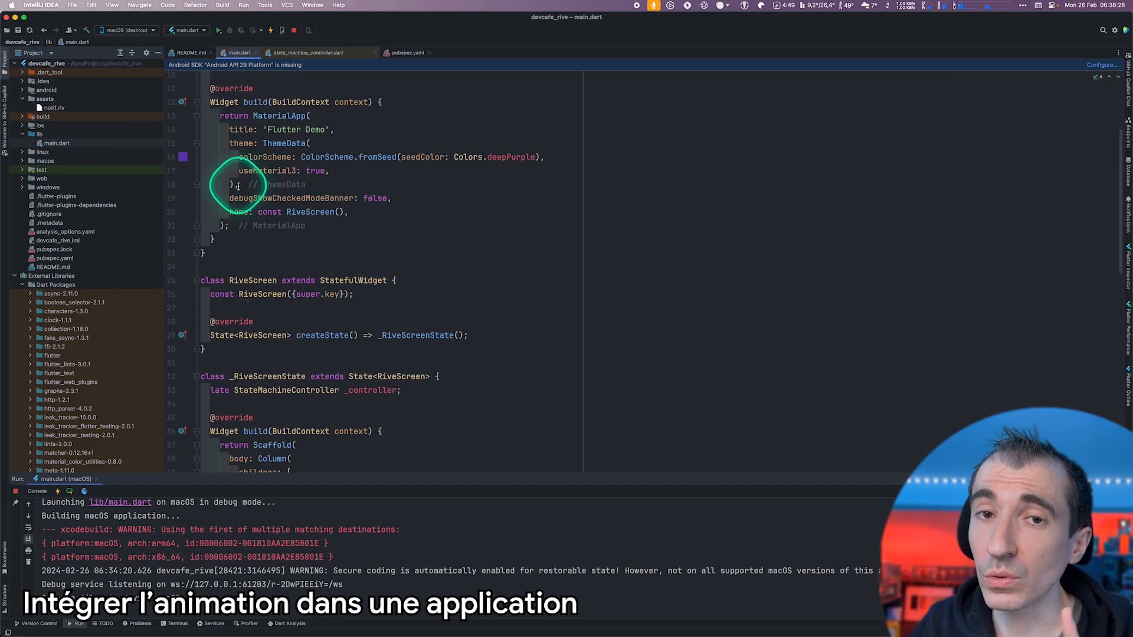
Step: Examine the asset path and artboard name in the RiveAnimation.asset call, comparing the latter with the artboard in Rive
key(super+Tab)
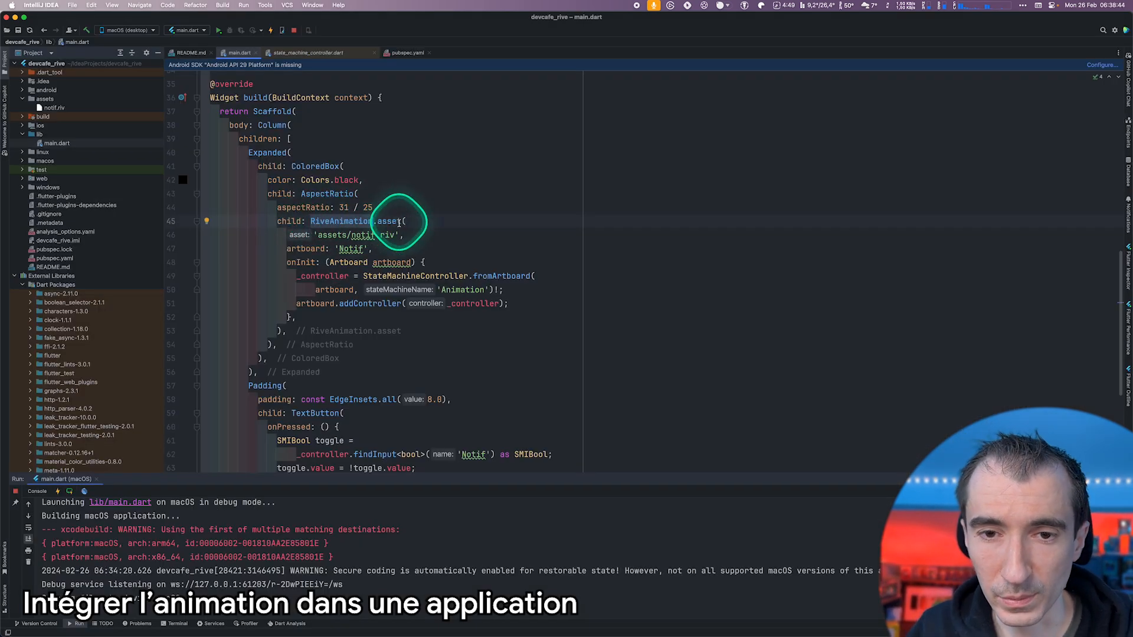
click(418, 235)
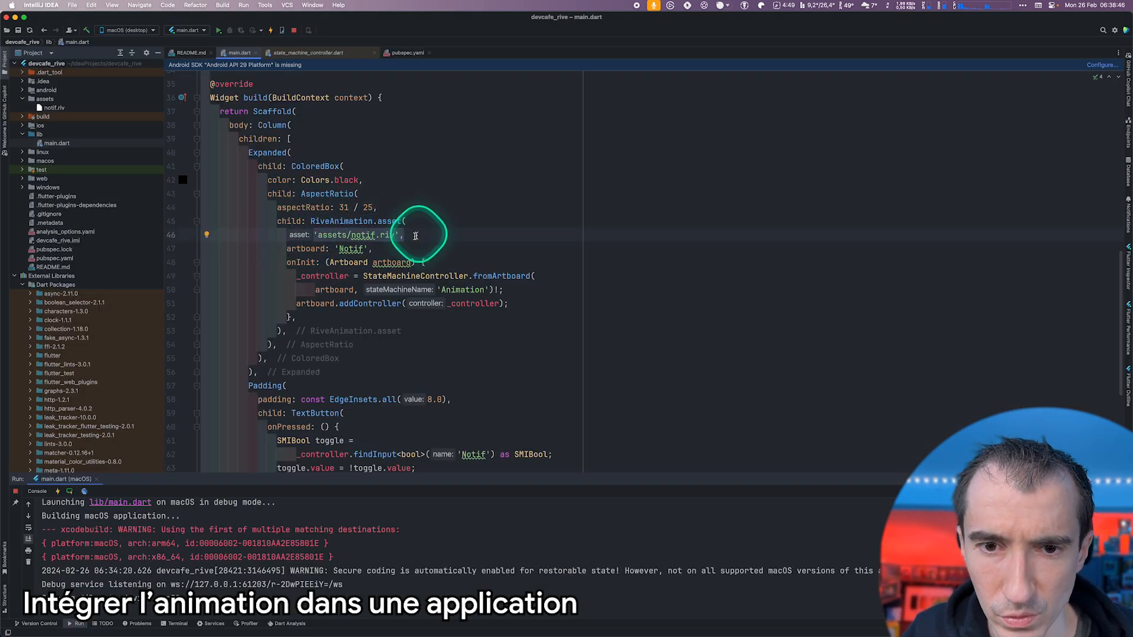
click(354, 249)
key(super+Tab)
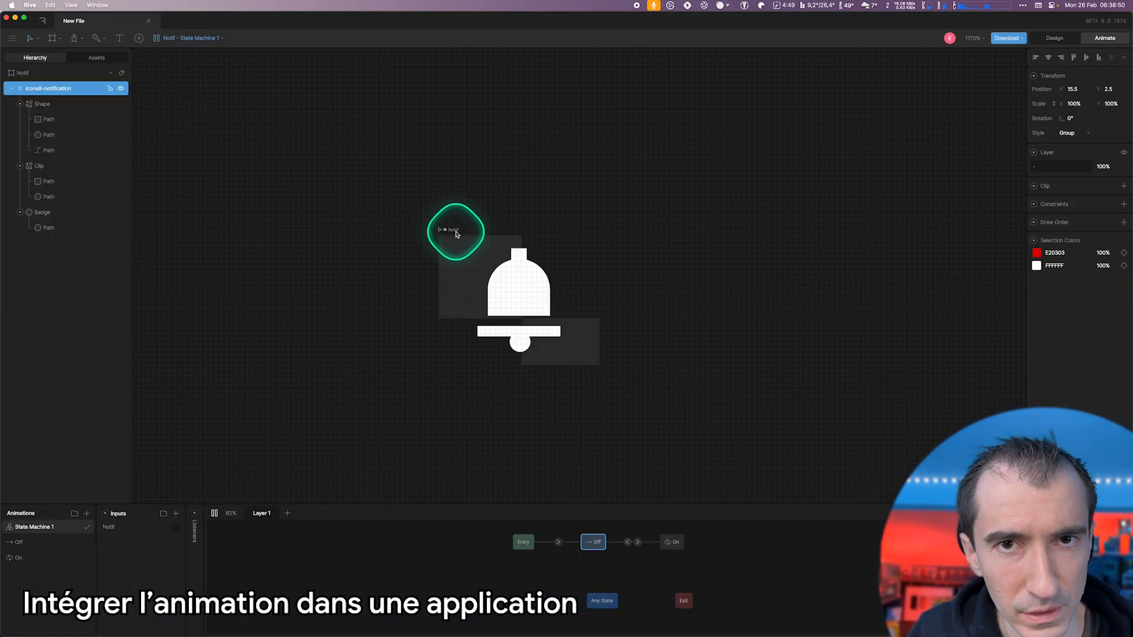
key(super+Tab)
click(287, 262)
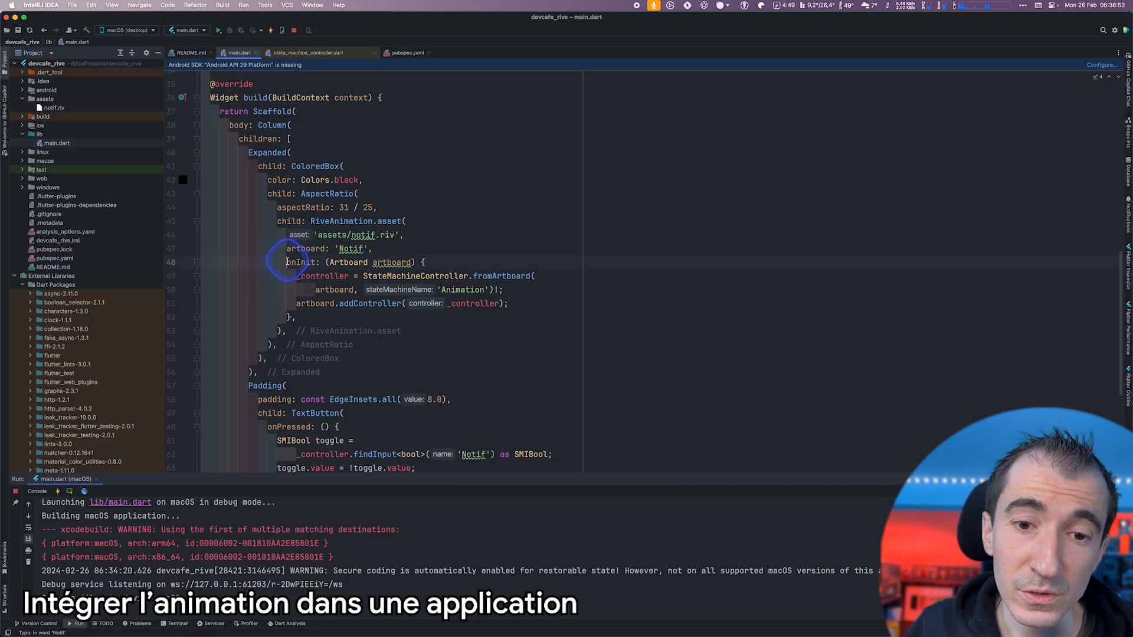
Step: Examine the onInit callback in main.dart, including its artboard parameter, StateMachineController assignment and state machine name
drag(287, 262, 301, 320)
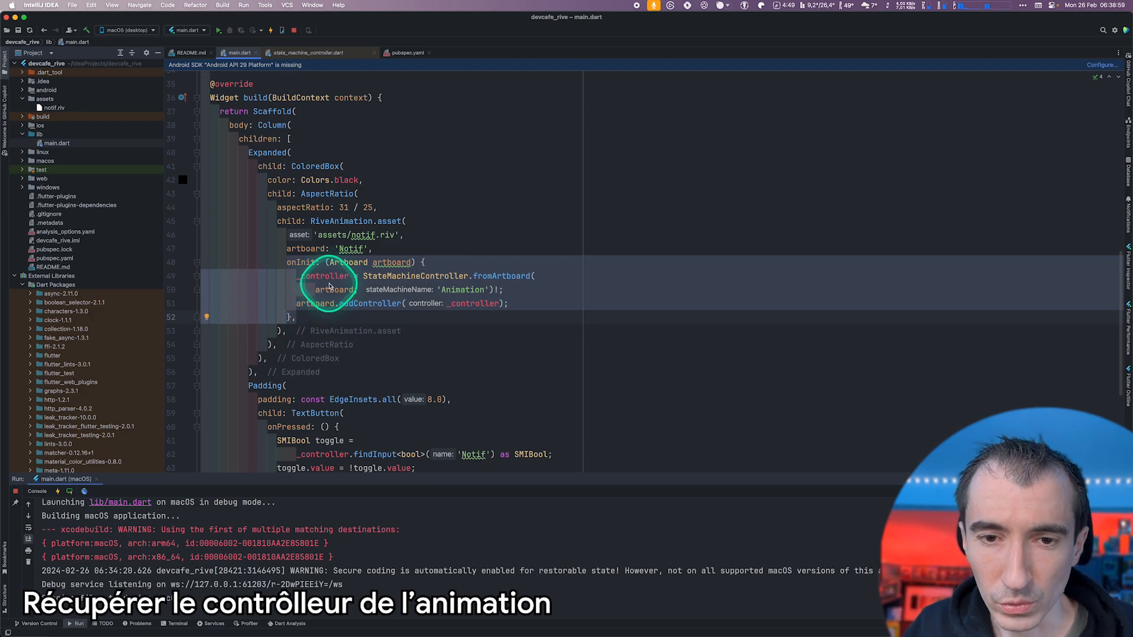
click(304, 265)
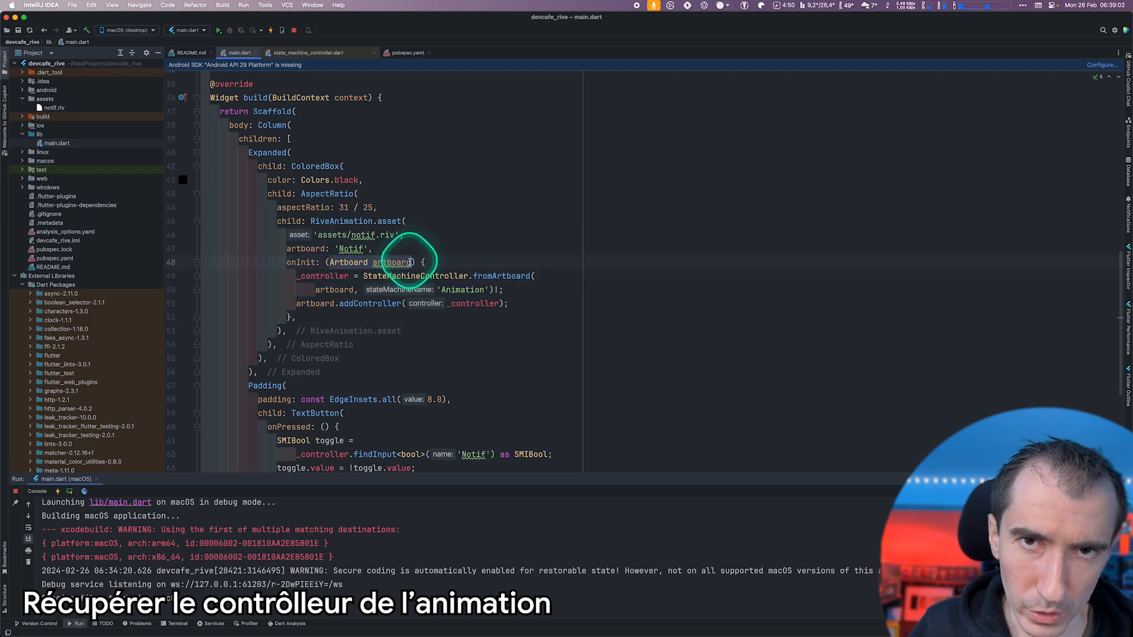
click(378, 276)
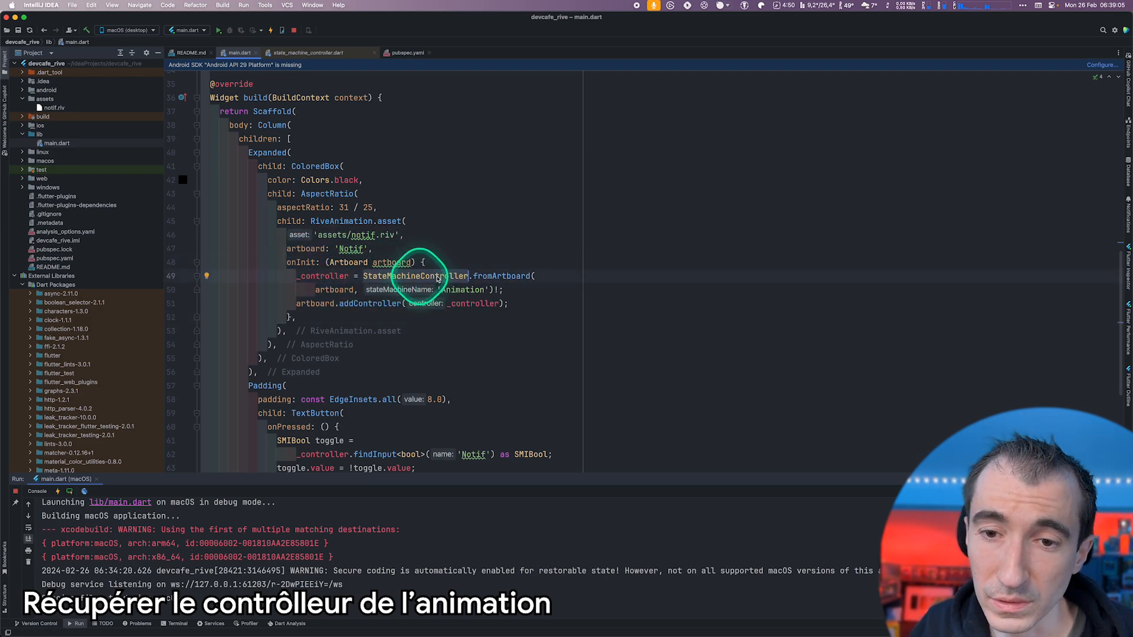
double_click(319, 280)
scroll(320, 280, up, 1)
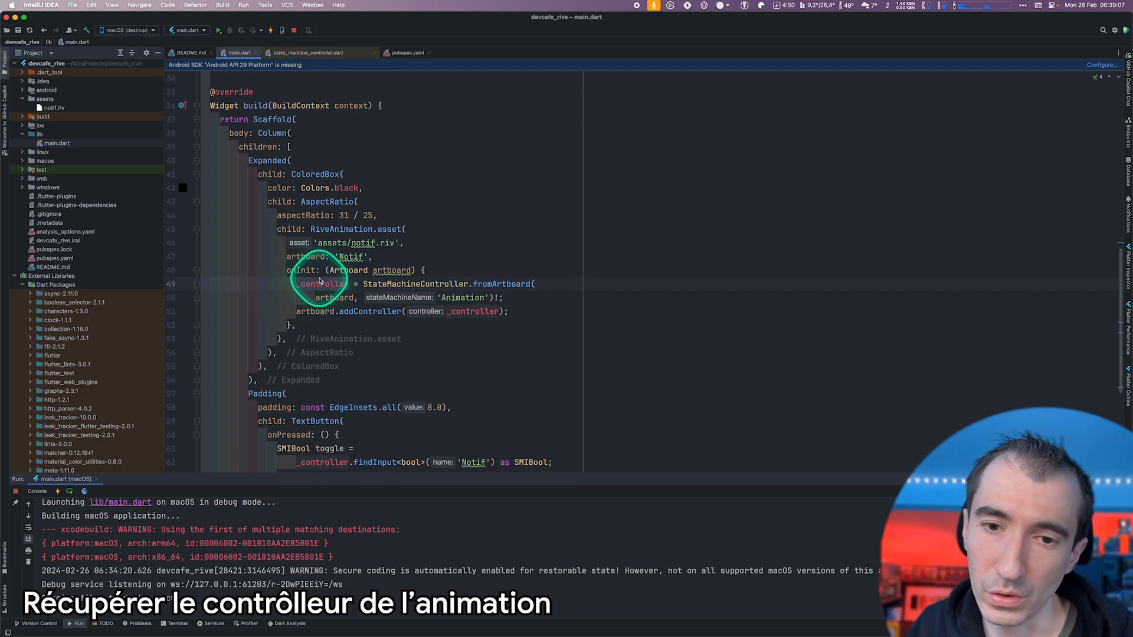
click(446, 298)
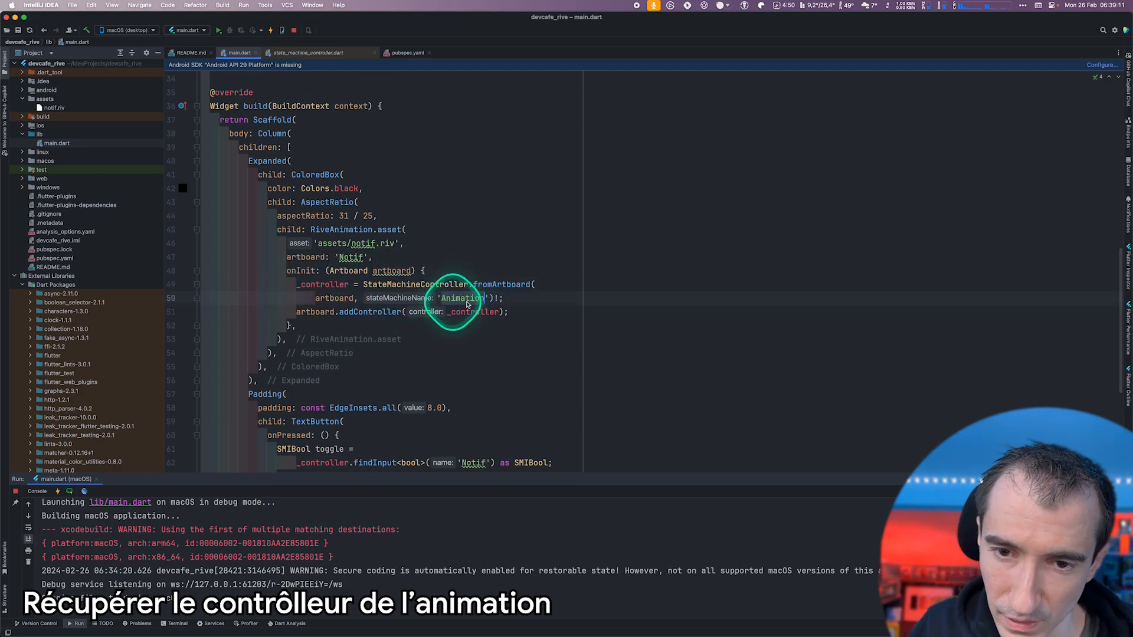
Step: Switch to Rive and rename State Machine 1 as Animation to match the name used in the Flutter code
key(super+Tab)
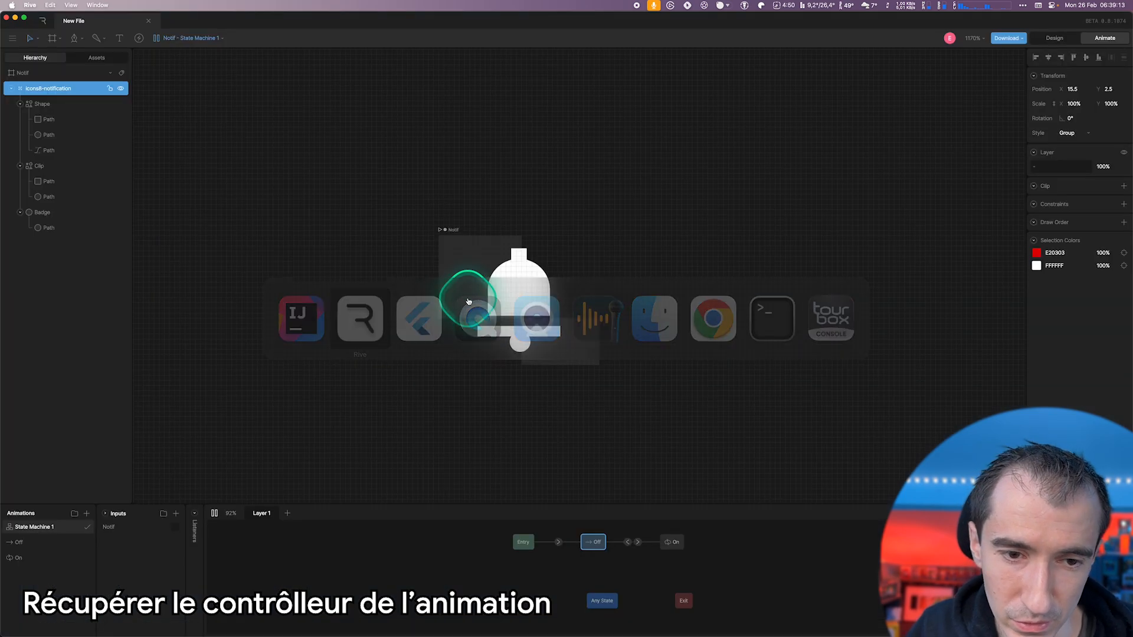
click(40, 525)
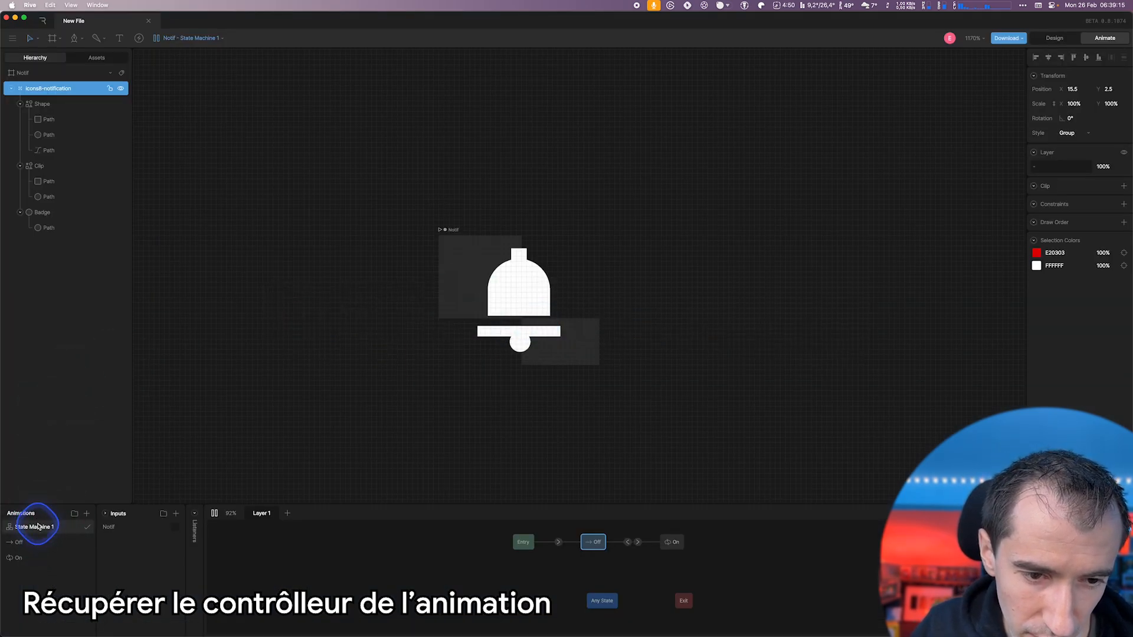
double_click(38, 525)
Step: Toggle the bell animation in the devcafe_rive app, then highlight the TextButton code in main.dart that triggers it
click(515, 324)
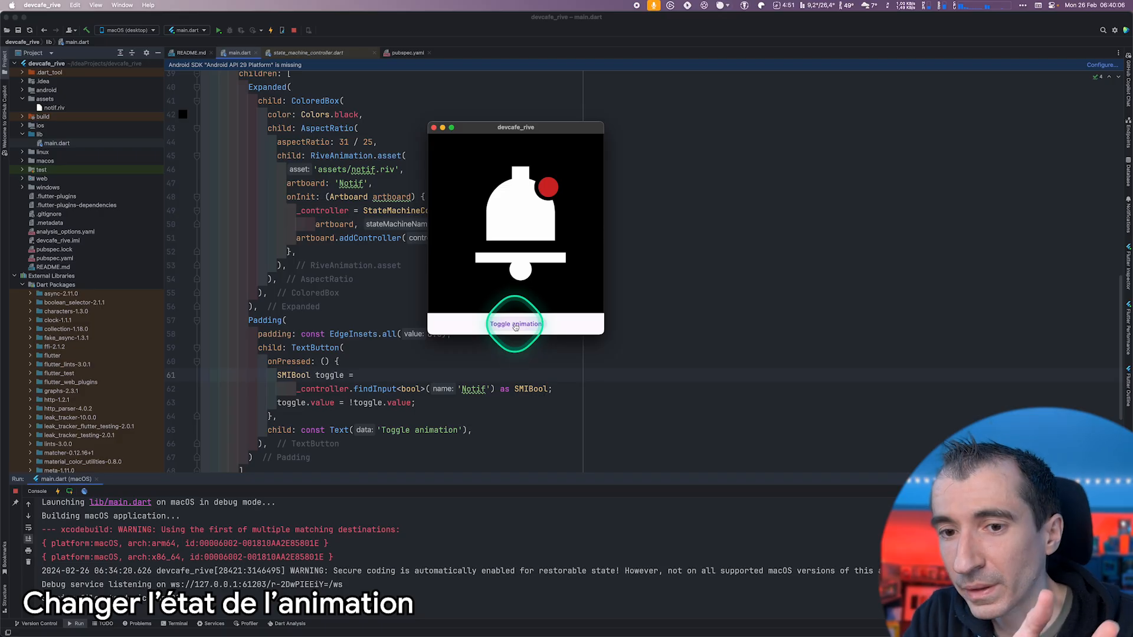
click(515, 325)
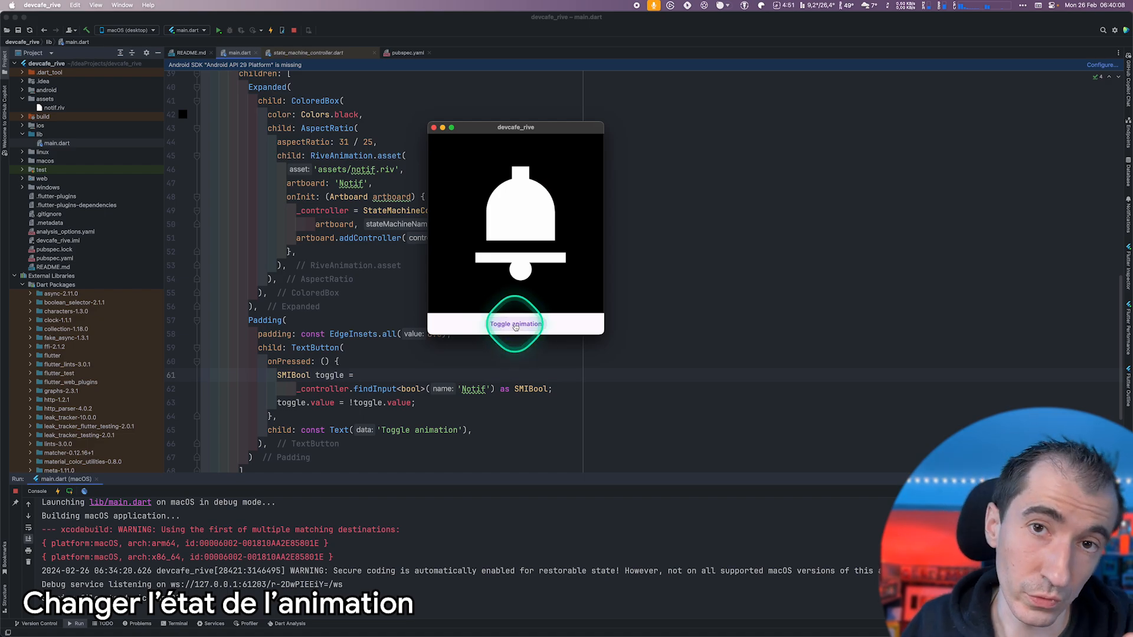
click(304, 352)
drag(266, 321, 289, 457)
click(300, 419)
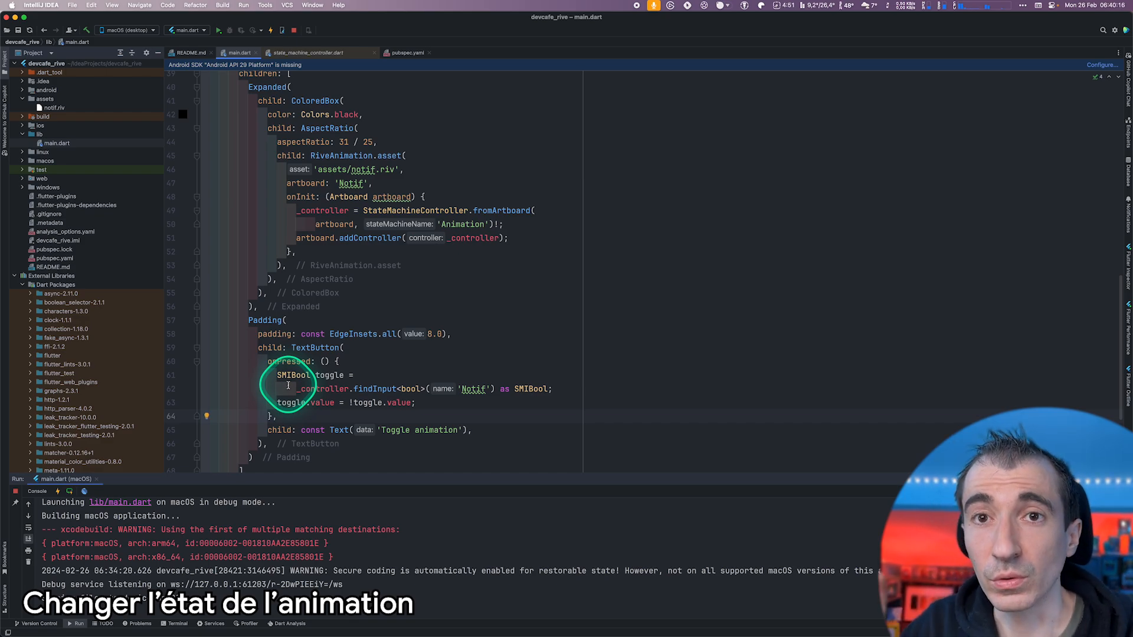
Step: Switch to Rive to check the state machine's Notif input, then return to main.dart in IntelliJ IDEA
key(super+Tab)
key(super+Tab)
key(super+Tab)
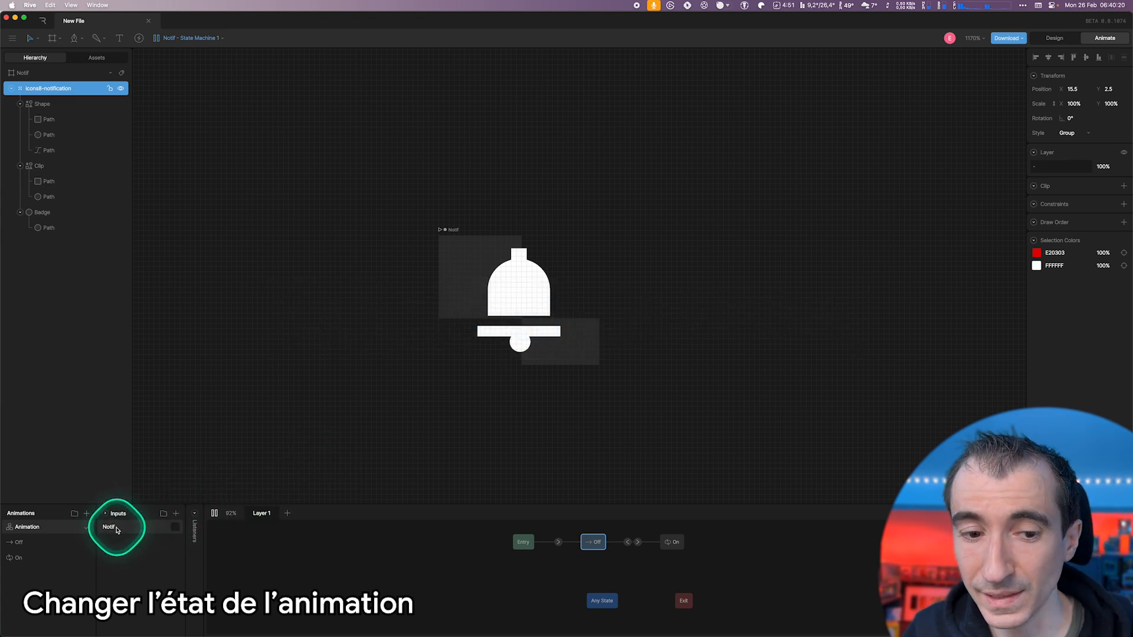
key(super+Tab)
key(super+Tab)
key(super+Tab)
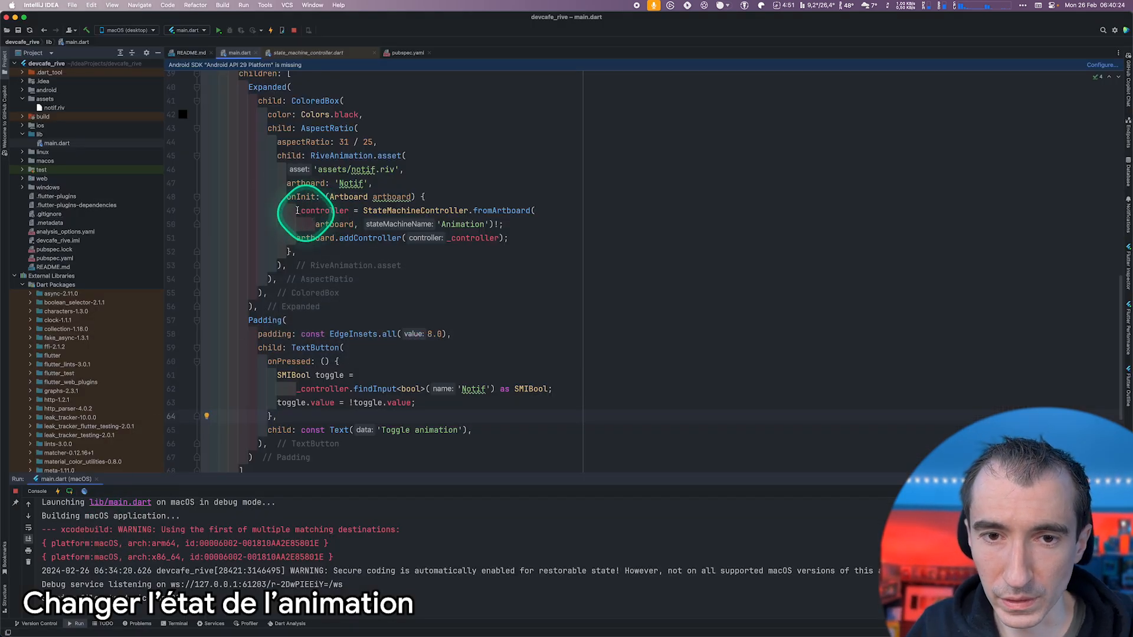
Step: Examine how main.dart creates the controller in onInit, finds the Notif input as an SMIBool and inverts its value
drag(277, 197, 299, 252)
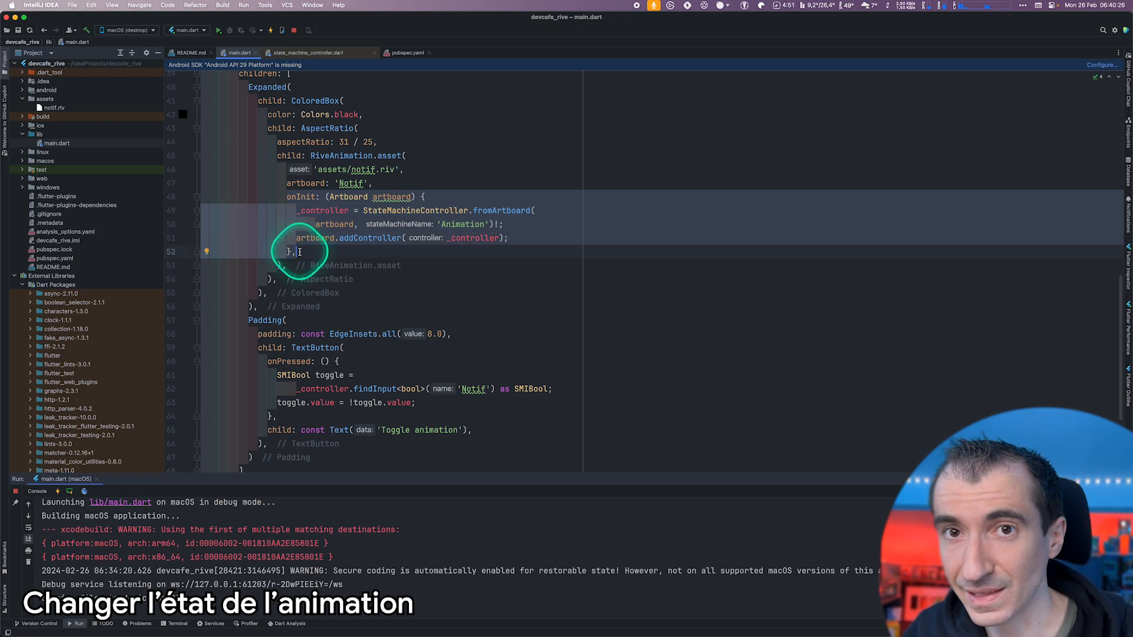
click(351, 389)
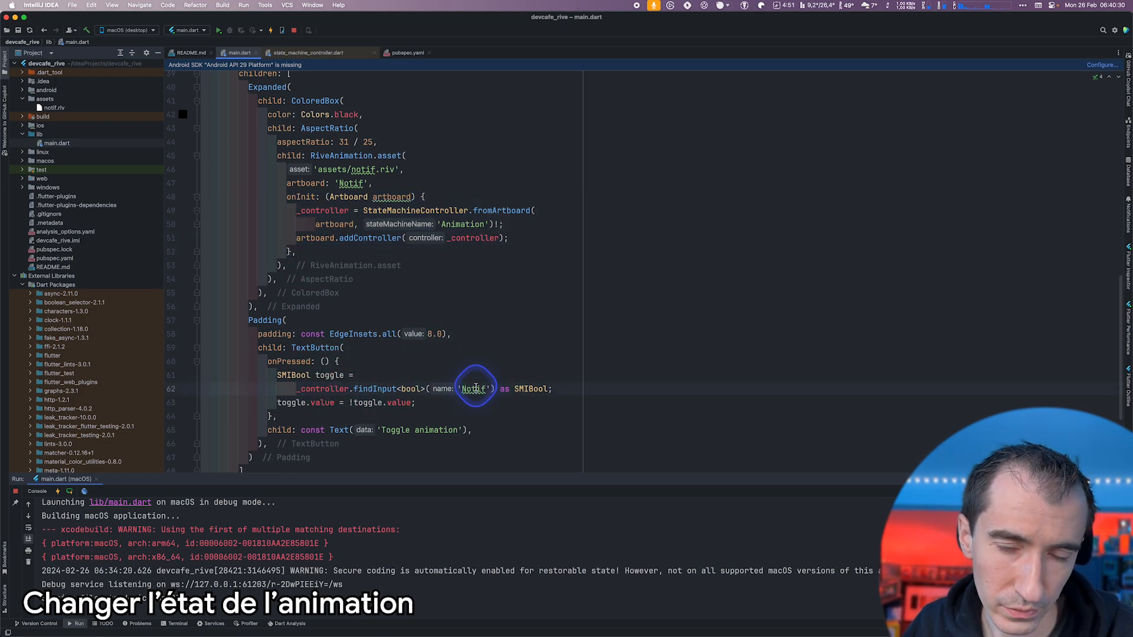
click(392, 388)
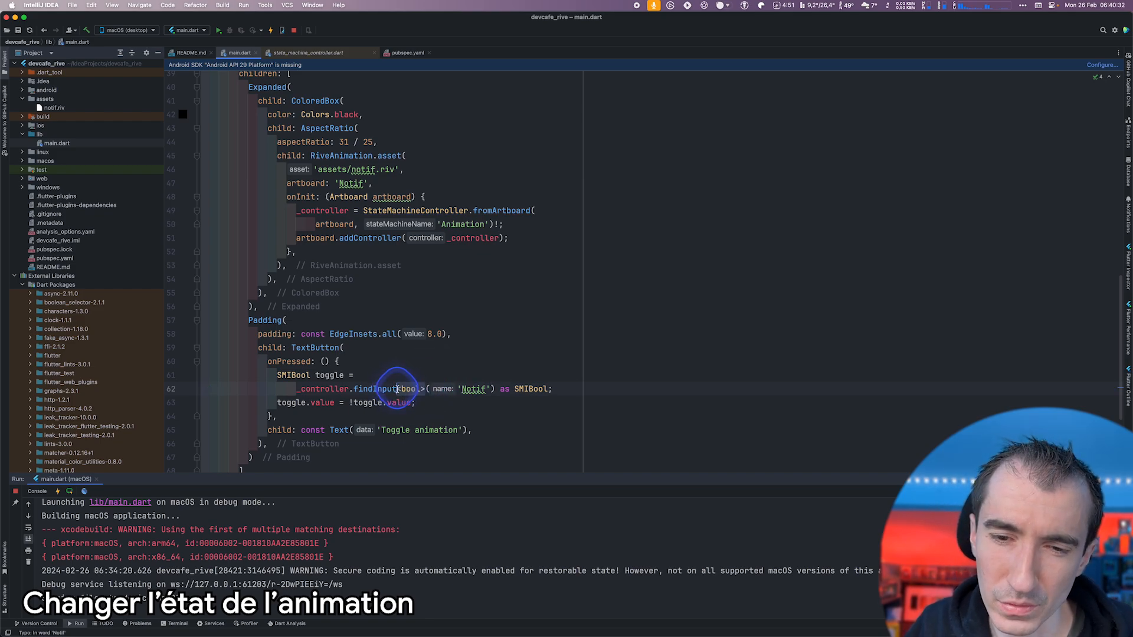
mouse_move(399, 389)
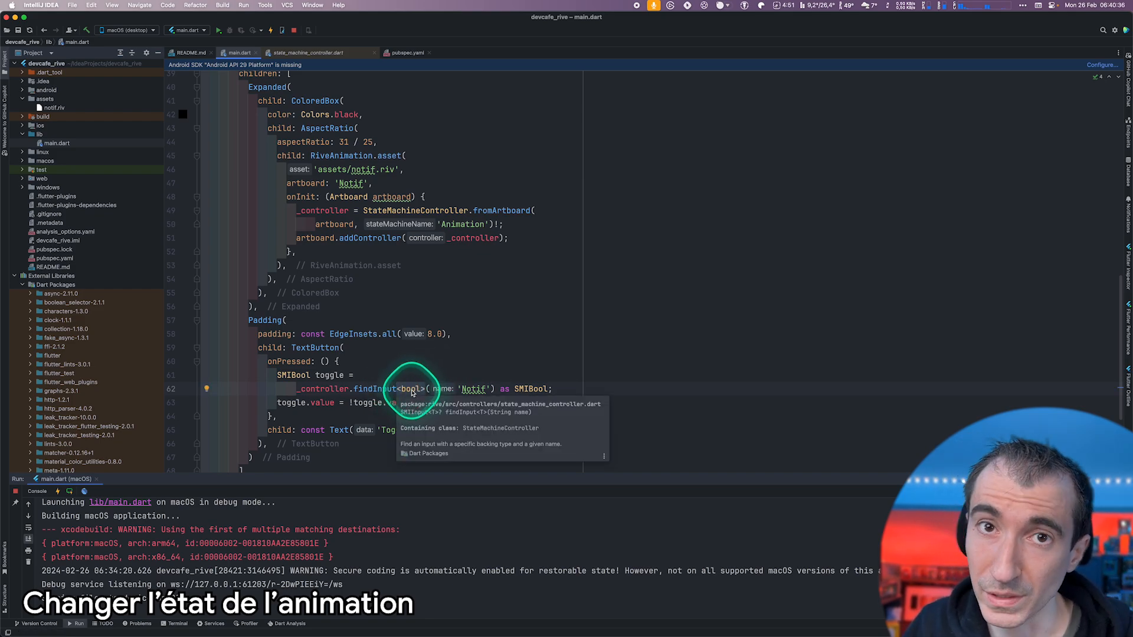
click(311, 375)
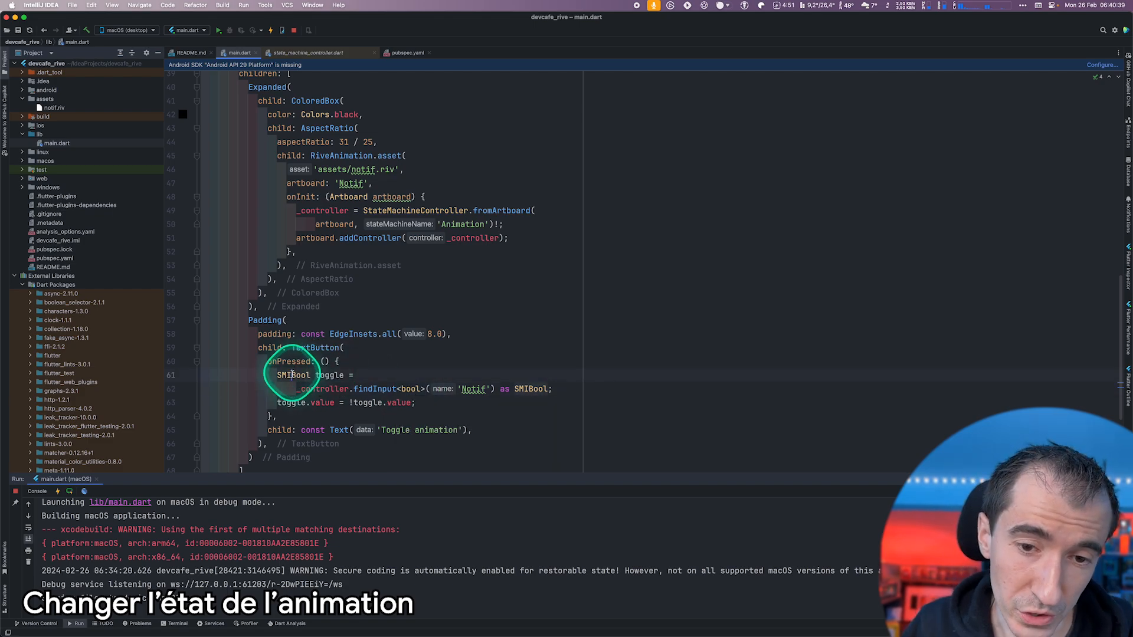
double_click(320, 402)
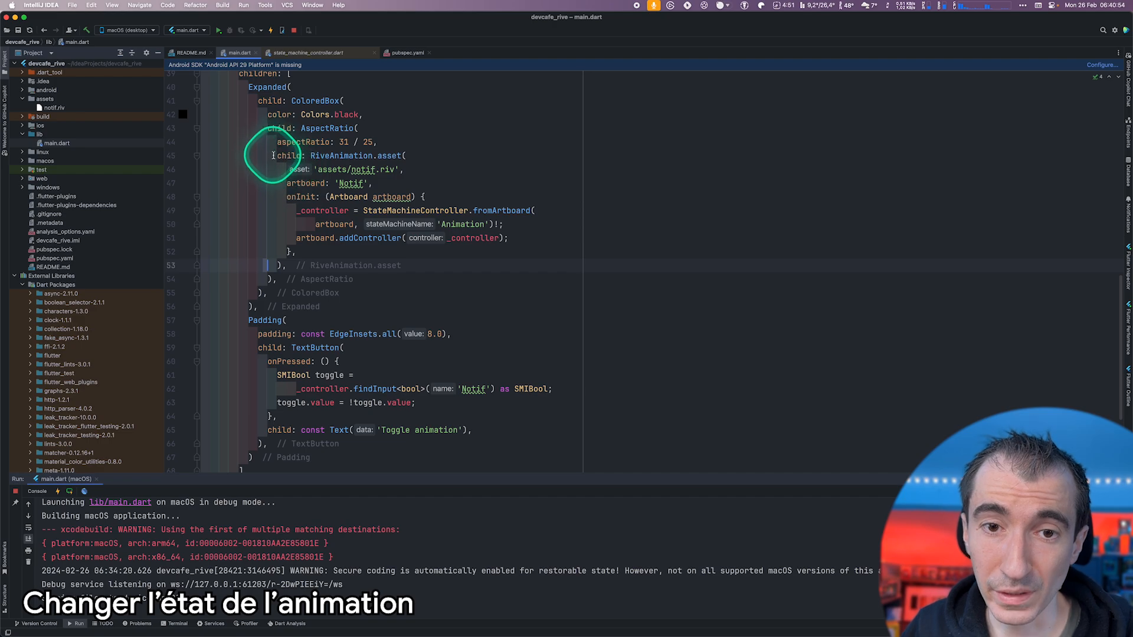
drag(272, 155, 336, 271)
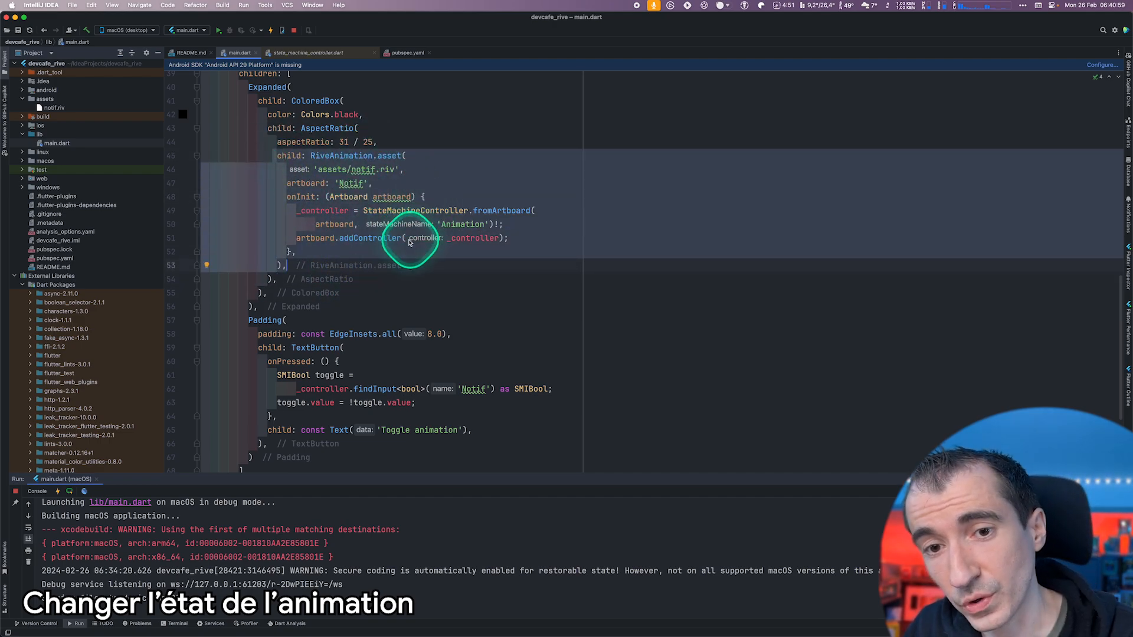
mouse_move(370, 216)
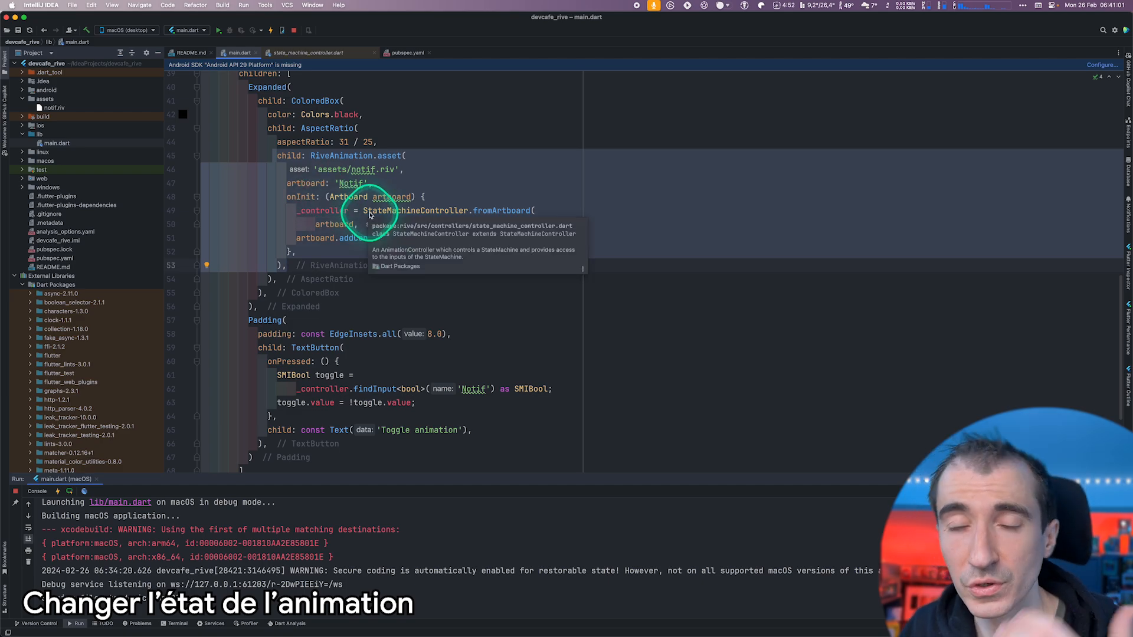